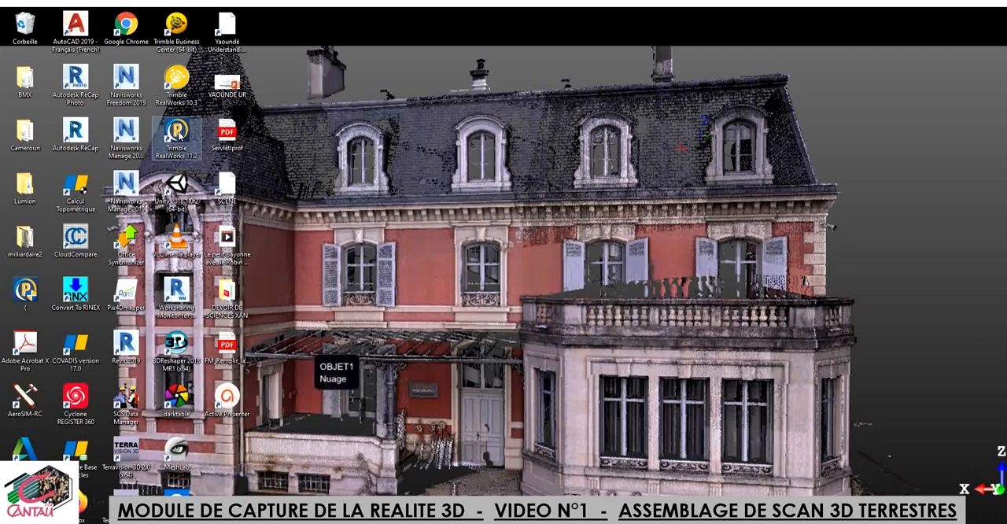
Step: Open Trimble RealWorks 11.2 and check the available work configurations, staying in Recalage mode
double_click(179, 134)
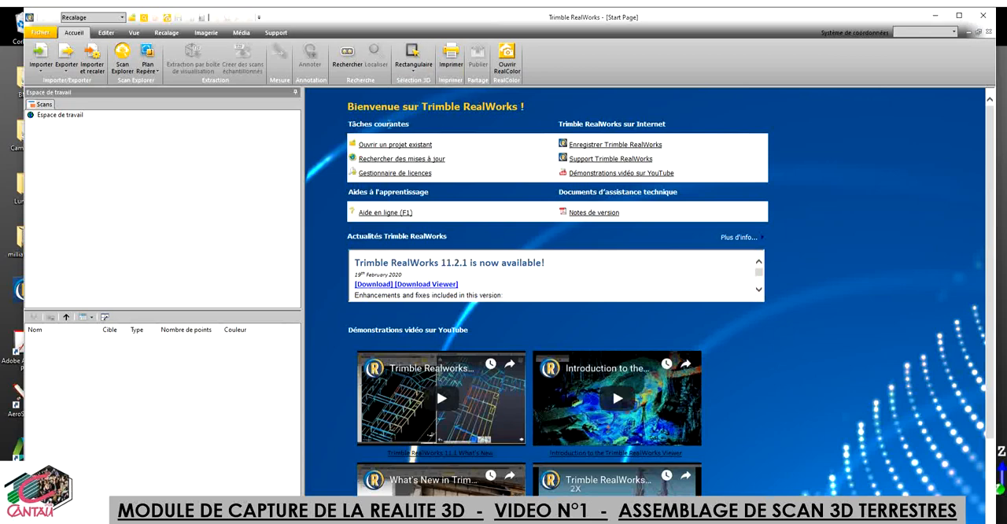
left_click(122, 18)
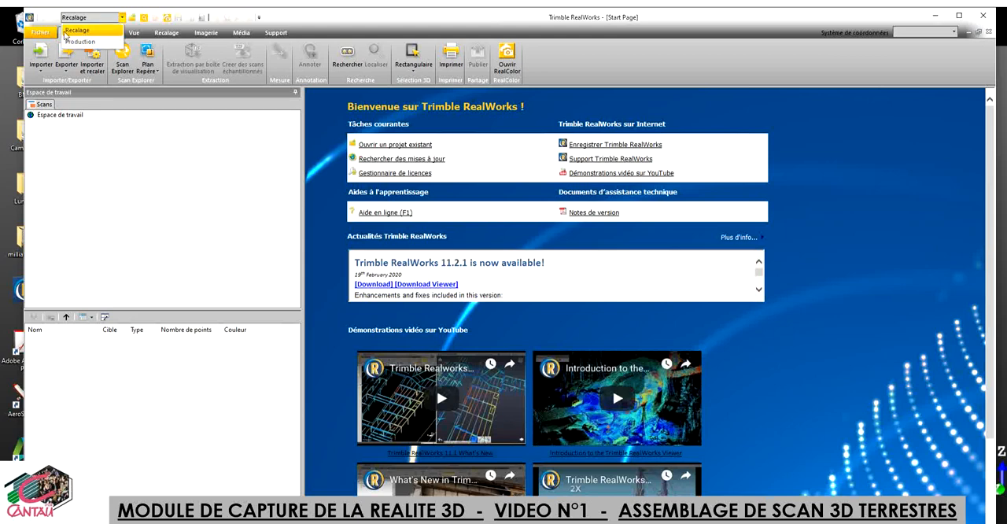
left_click(94, 33)
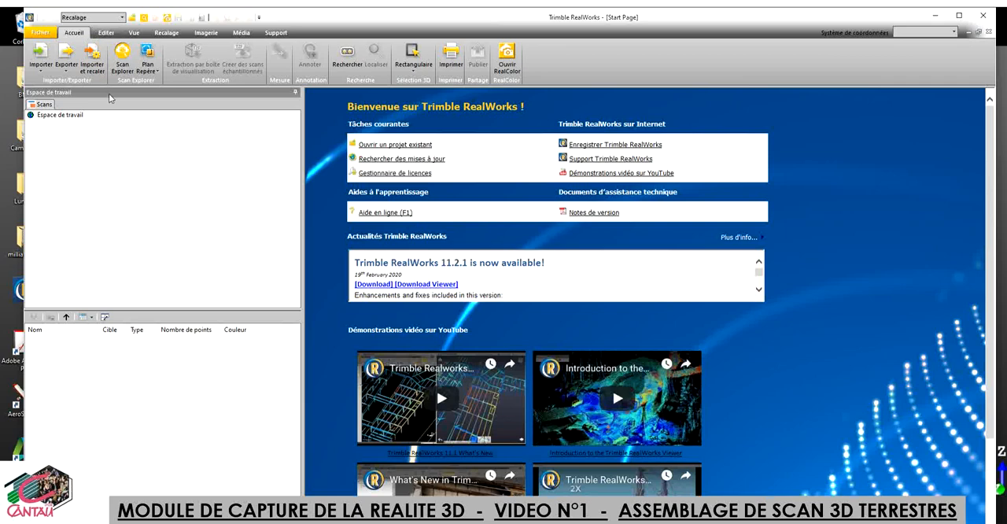
Step: Start an FLS file import and browse drive D to the scans bruts folder inside Chateau Scan+Drone+Revit
left_click(41, 75)
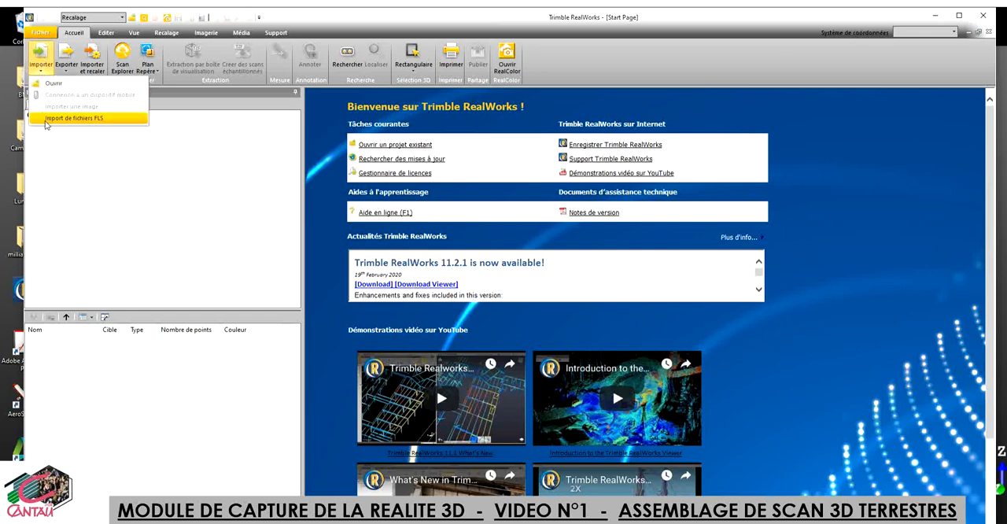
left_click(107, 124)
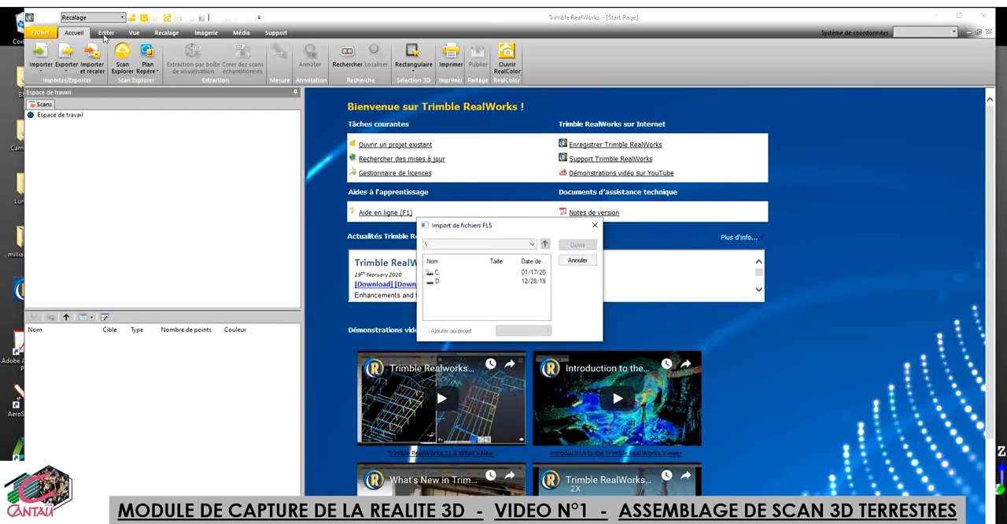
left_click(439, 282)
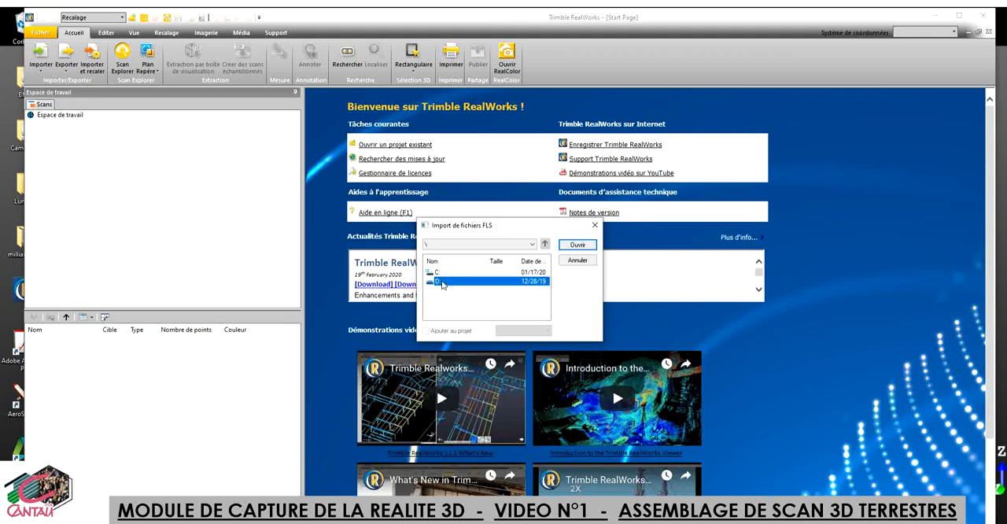
double_click(442, 283)
double_click(447, 282)
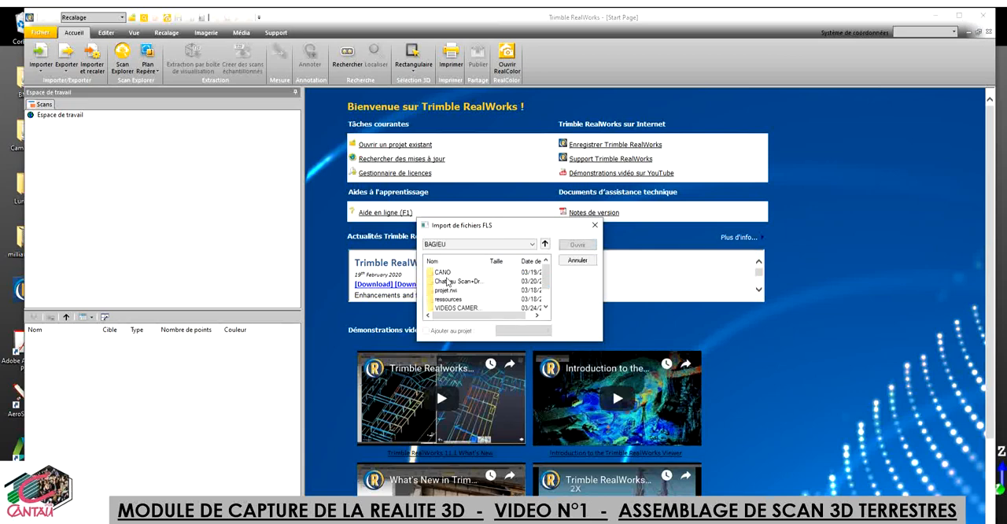
double_click(468, 281)
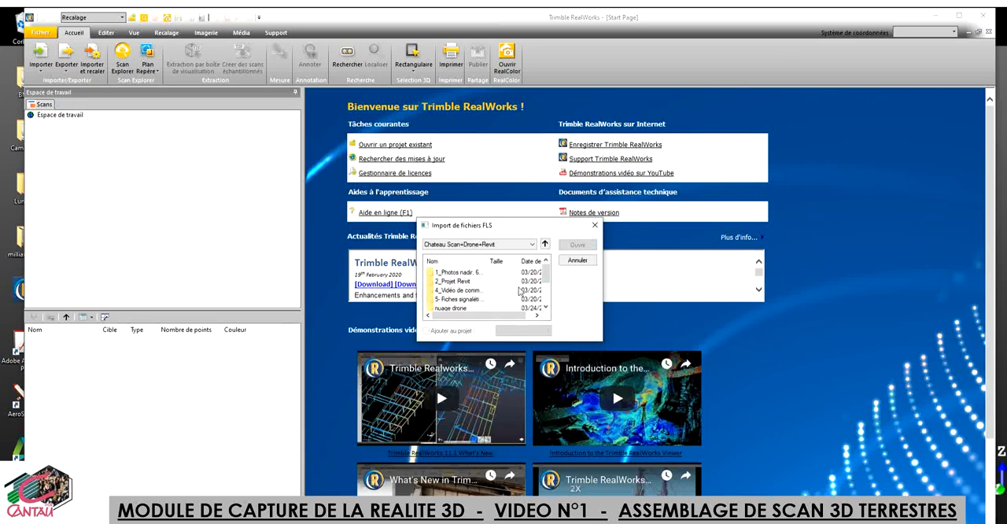
left_click_drag(547, 272, 547, 298)
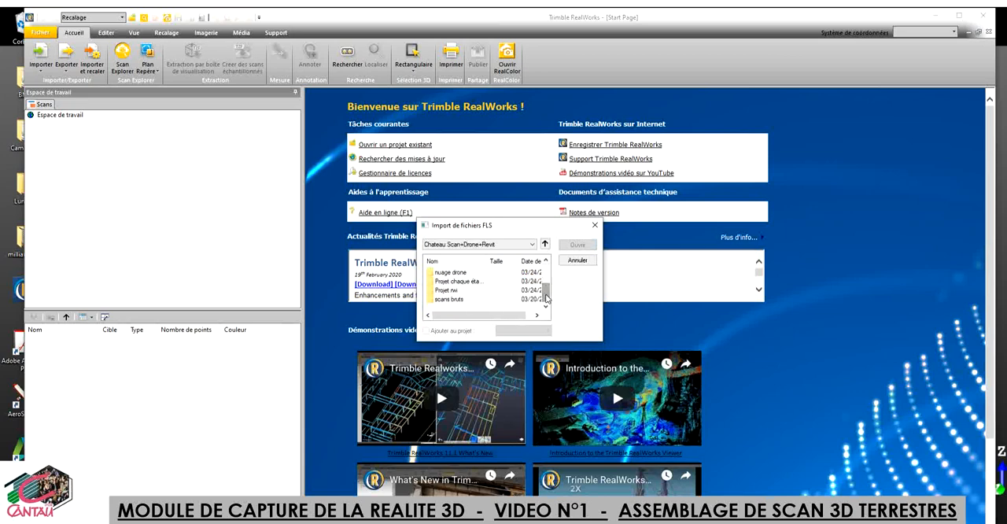
double_click(457, 300)
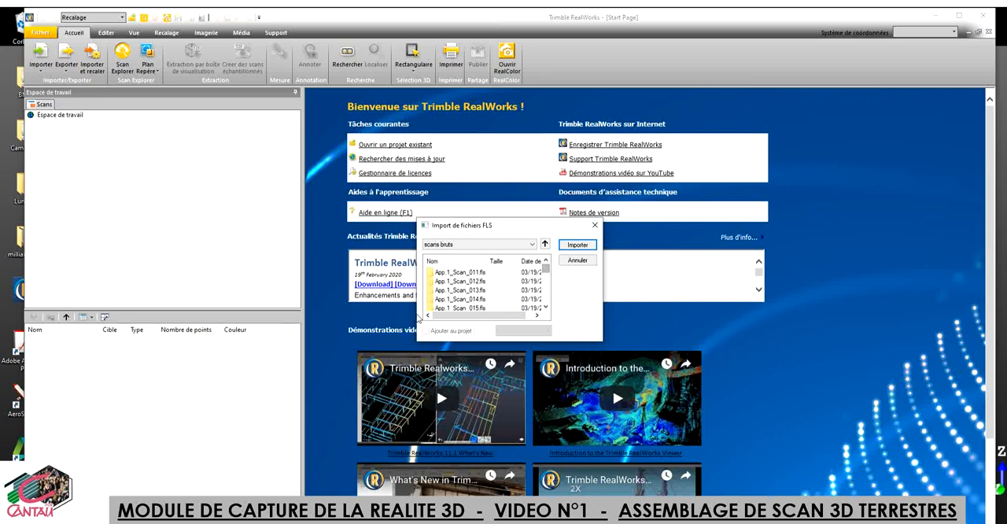
Step: Try to import App.1_Scan_011.fls to App.1_Scan_014.fls, saving the project over the existing Projet file
left_click(462, 274)
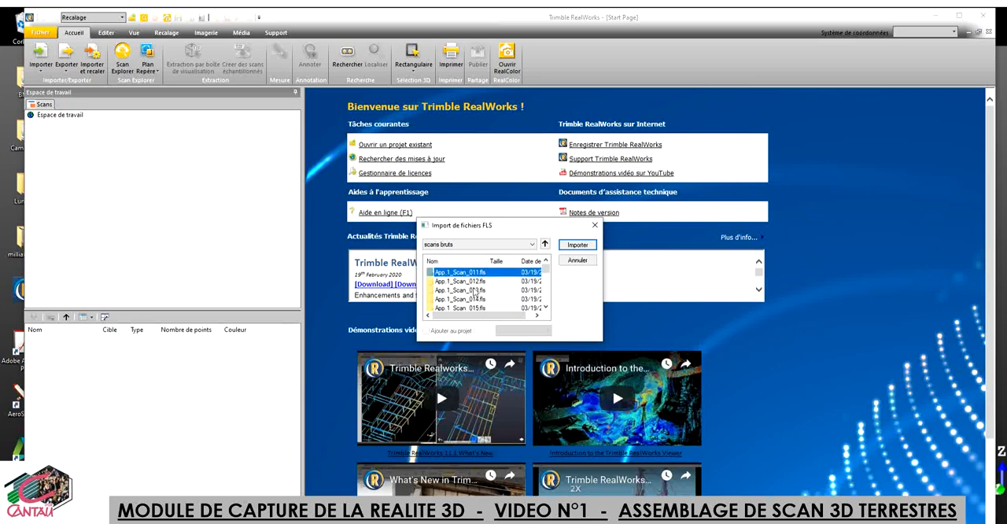
left_click(473, 299, "shift")
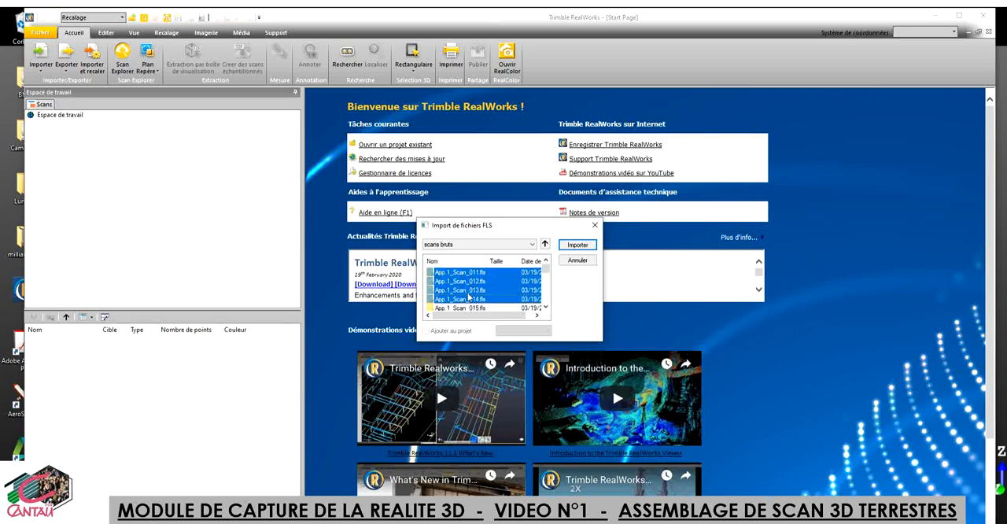
left_click(578, 246)
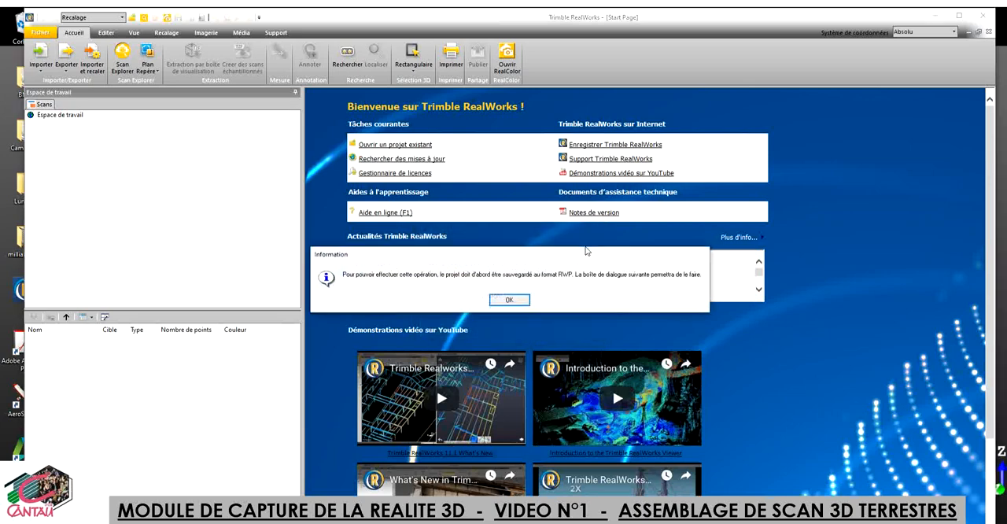
left_click(508, 301)
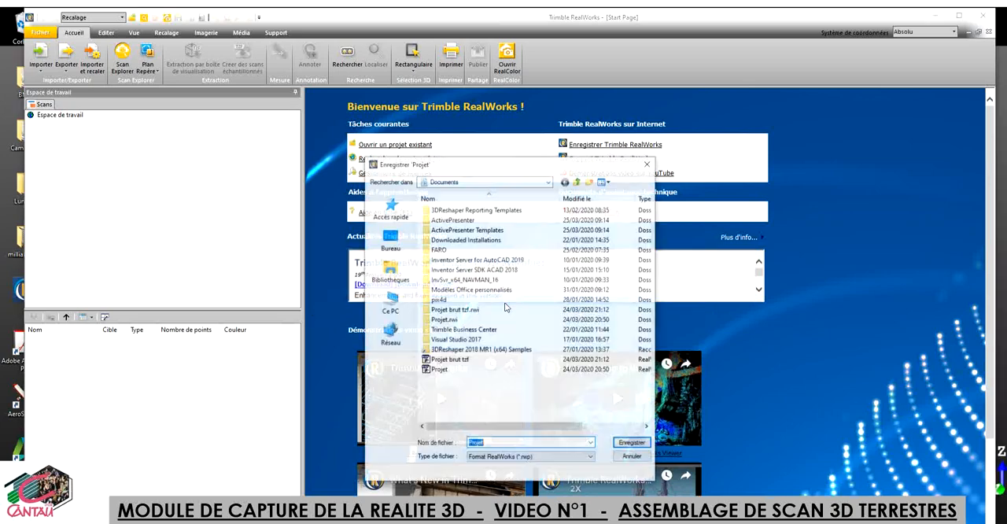
left_click(633, 443)
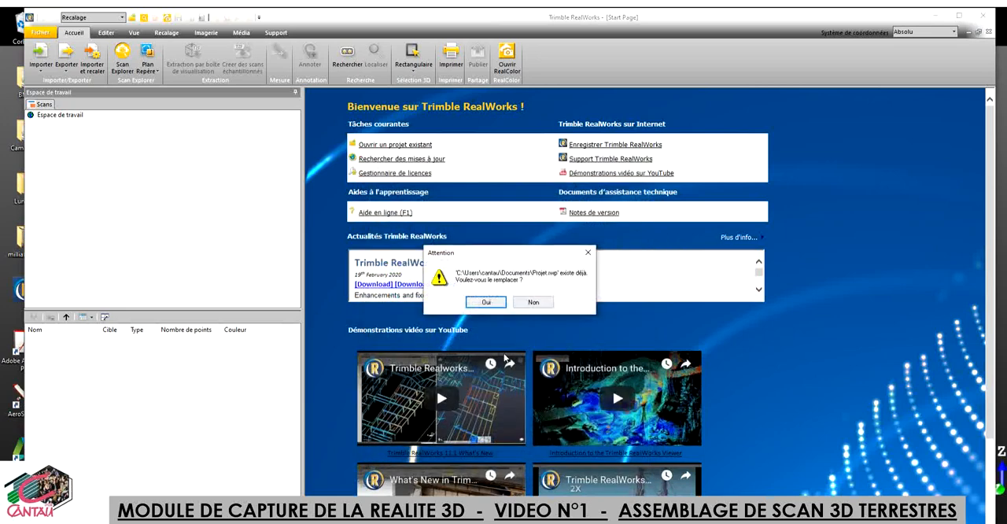
left_click(483, 305)
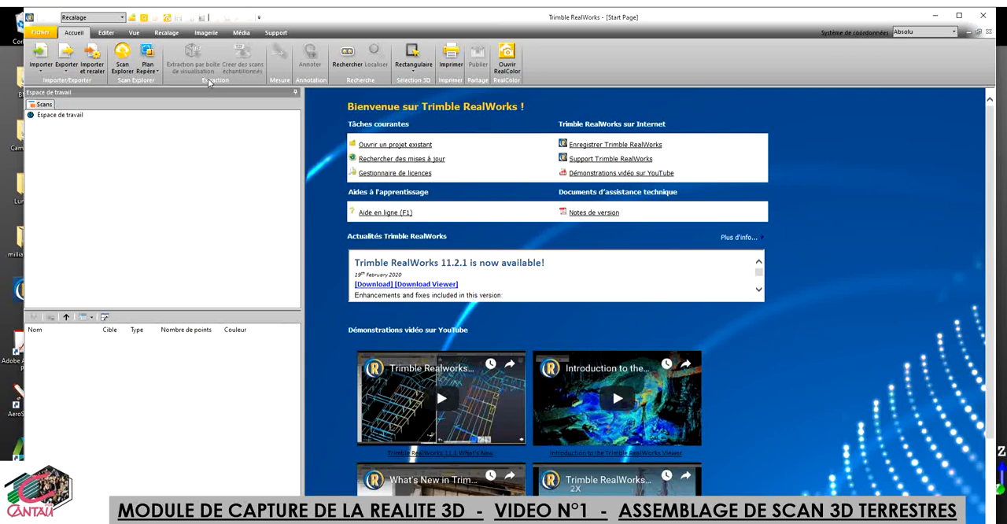
left_click(44, 54)
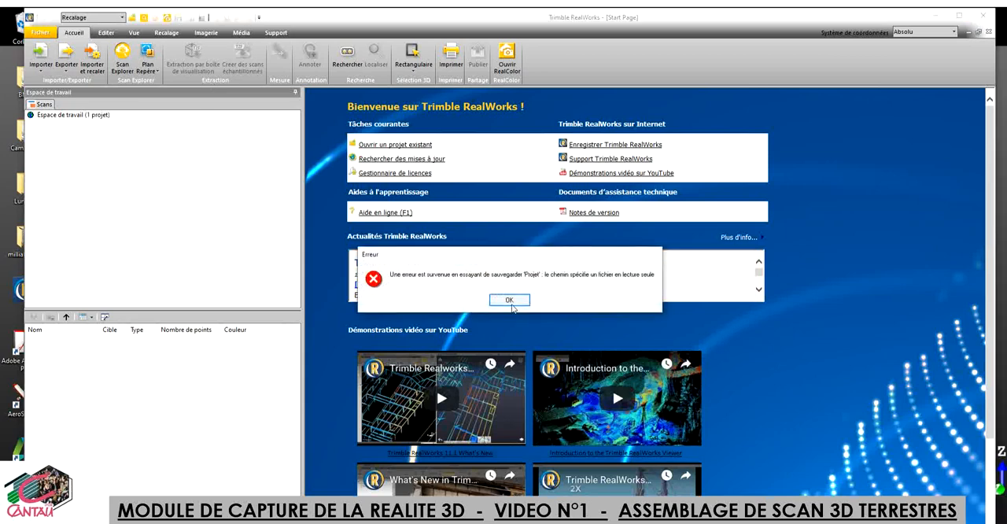
left_click(509, 301)
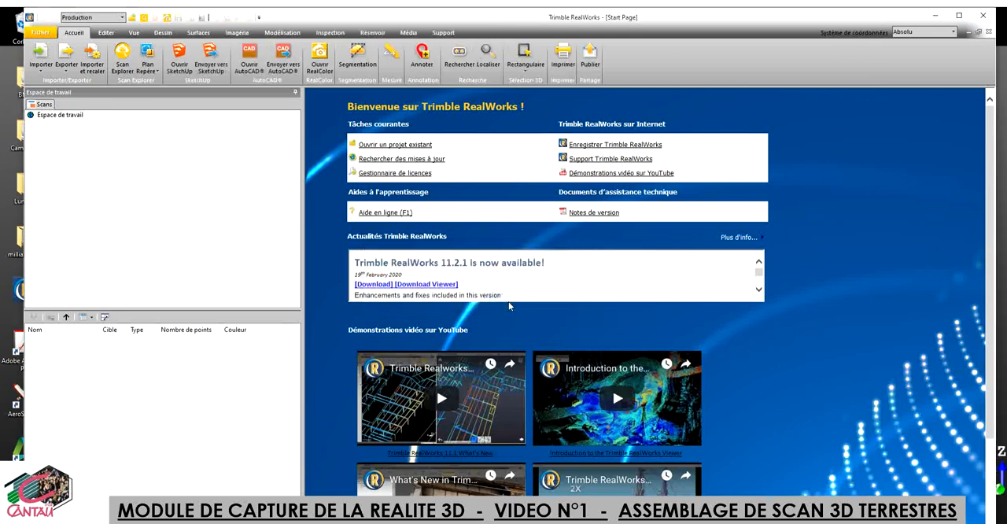
Step: Import the FLS scans App.1_Scan_011.fls to App.1_Scan_014.fls from the scans bruts folder
left_click(43, 70)
left_click(58, 118)
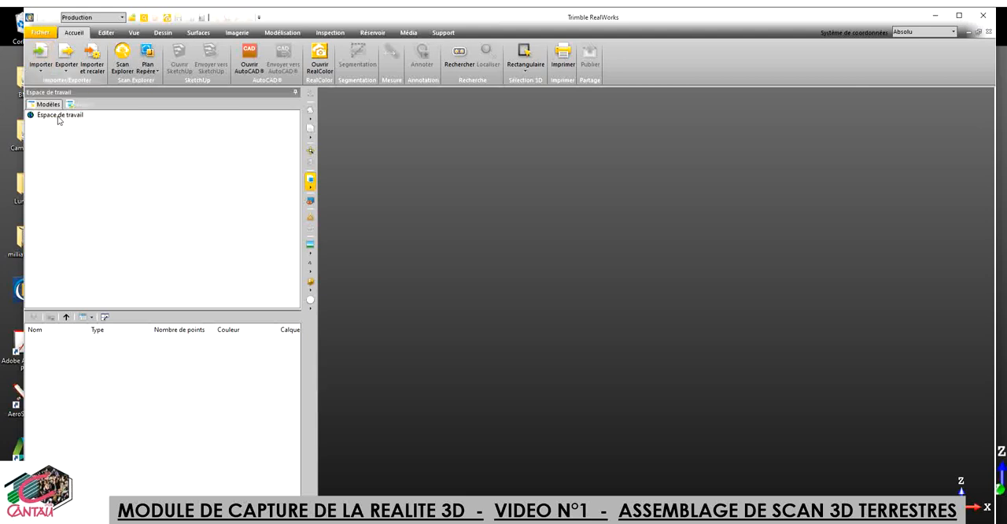
left_click(481, 272)
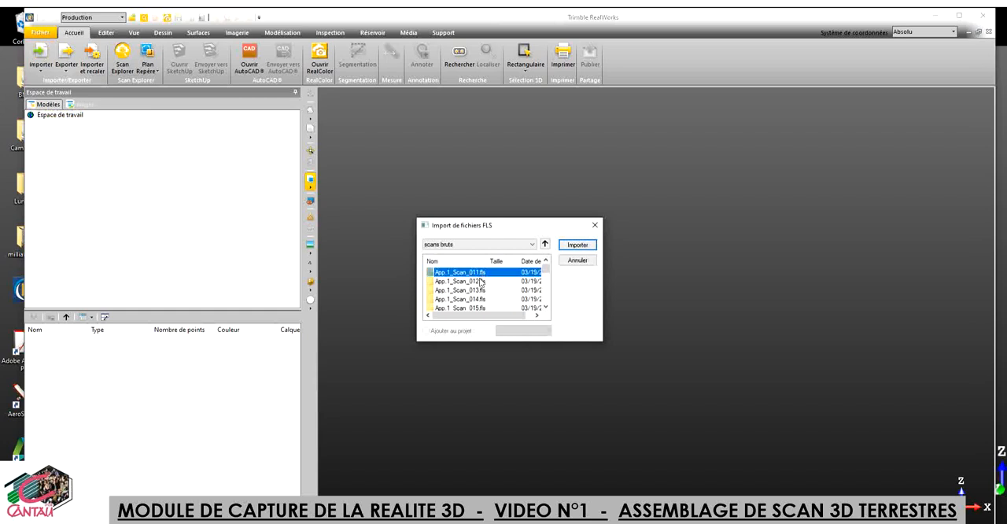
left_click(478, 299, "shift")
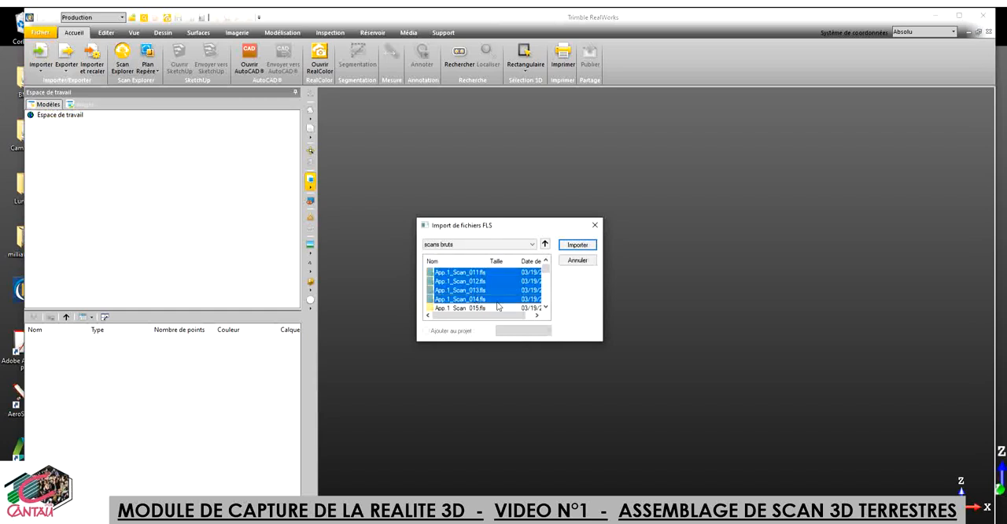
left_click(575, 245)
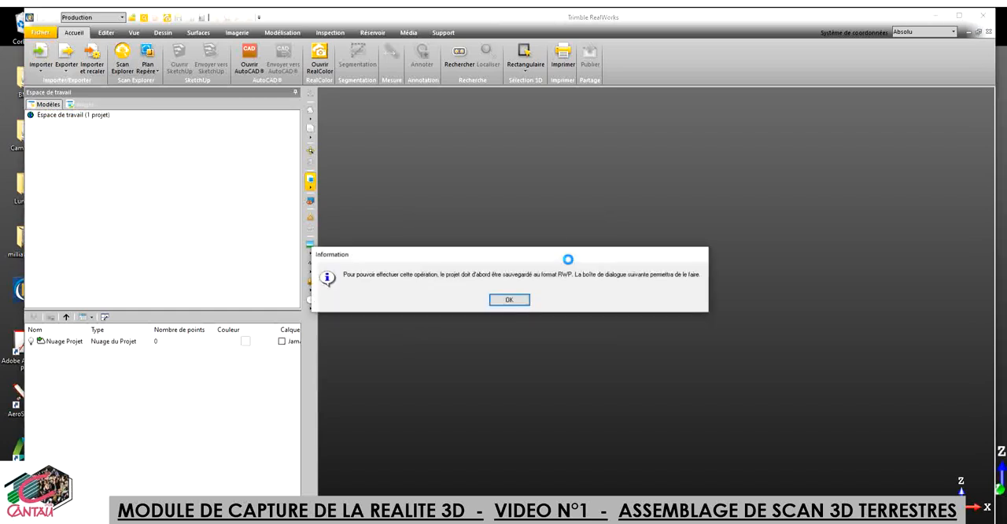
Step: Save the project as Projet1 in RealWorks format, toggle the GNSS information and accept the FLS import options
left_click(510, 299)
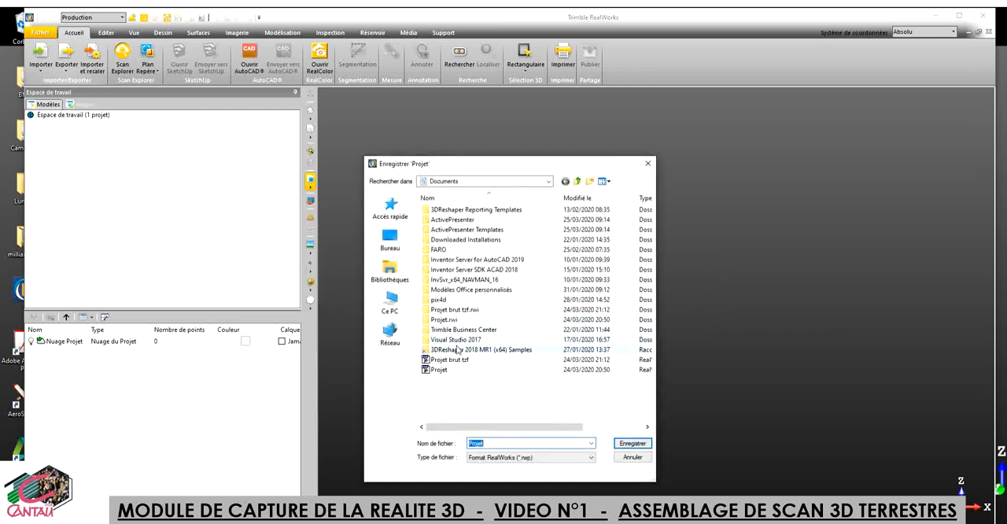
left_click(502, 443)
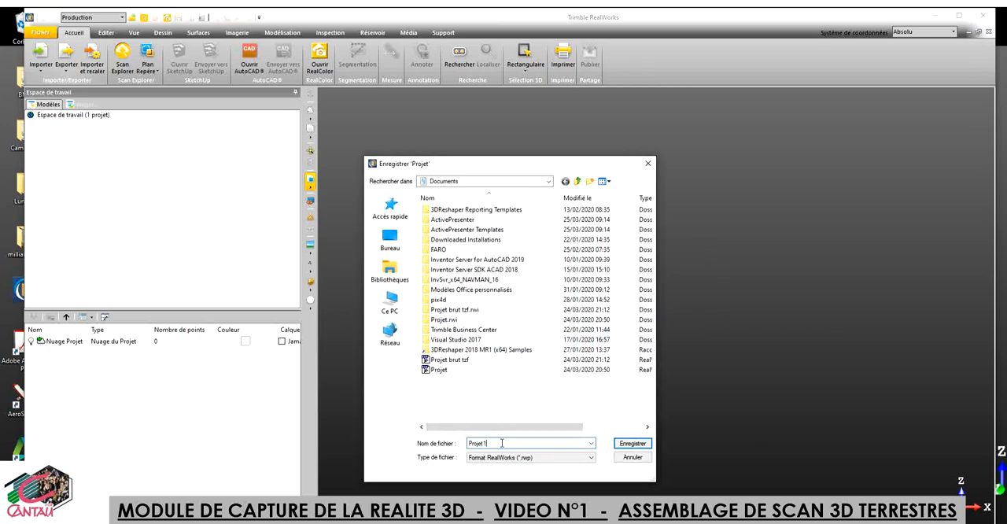
type("1")
left_click(629, 444)
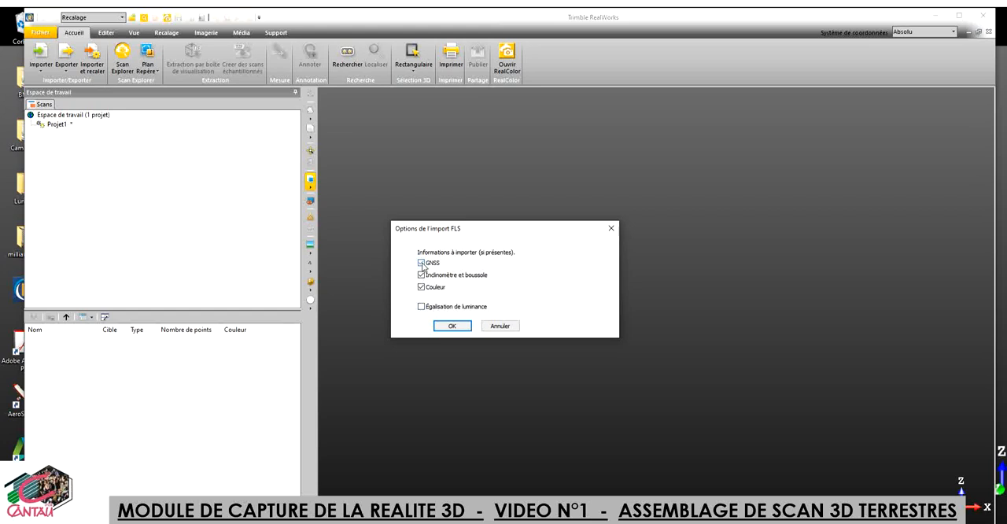
left_click(422, 263)
left_click(450, 326)
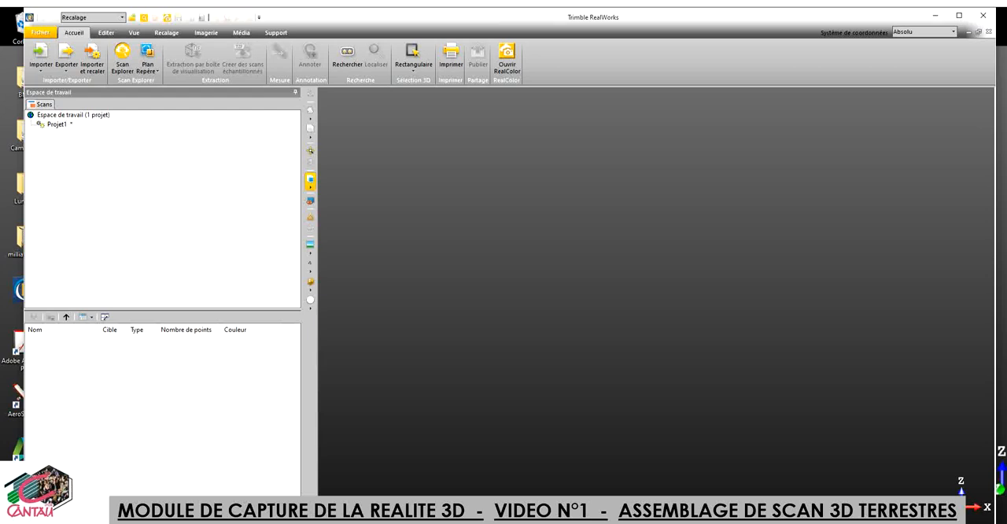
Step: Switch to the RealWorks window that already holds the four imported stations and select its project, Projet
mouse_move(478, 516)
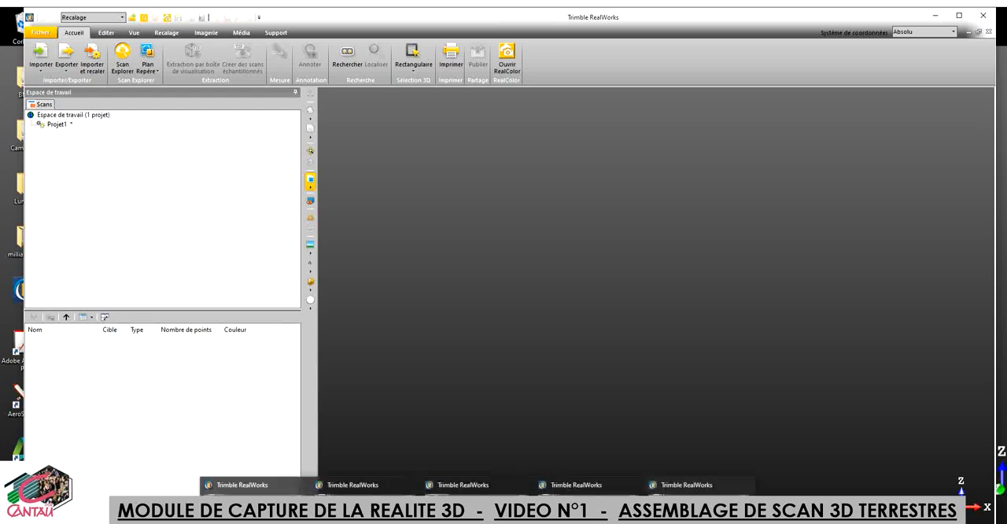
left_click(590, 507)
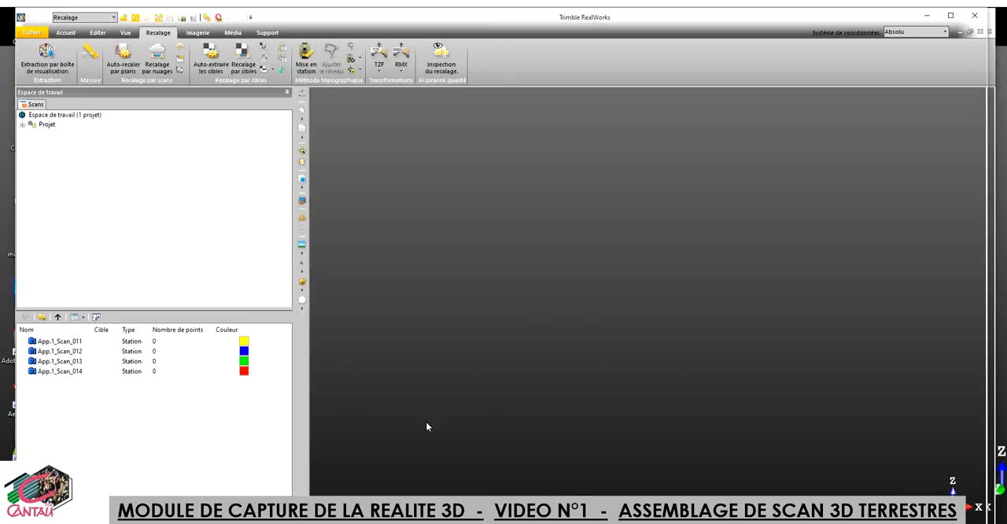
left_click(45, 125)
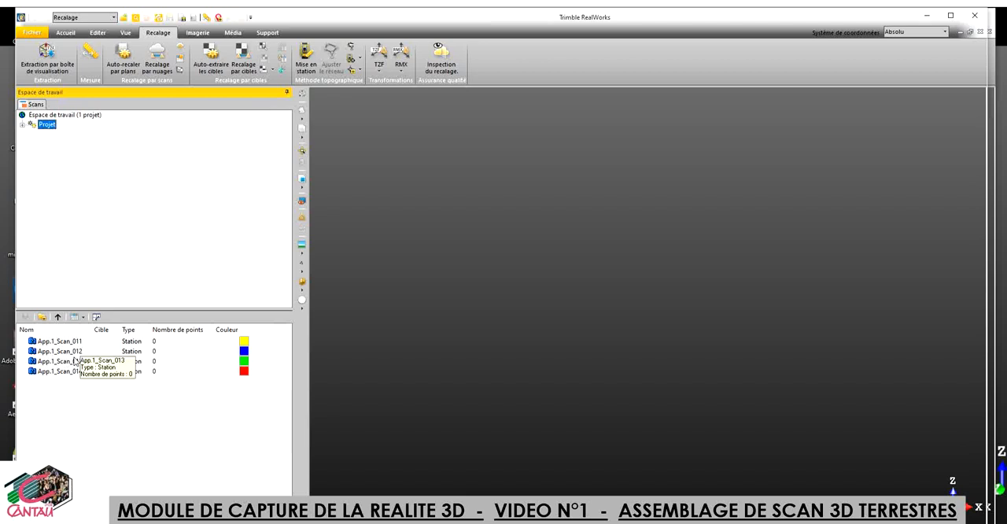
Step: Create sampled scans from stations App.1_Scan_011 to App.1_Scan_014 with spatial sampling, 0.001 m resolution and a 300 m distance filter
left_click(65, 33)
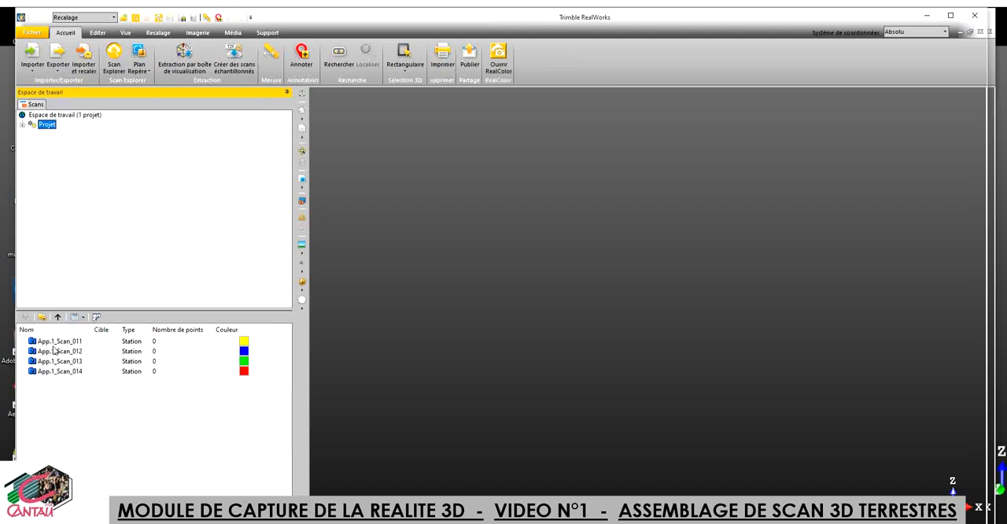
left_click(55, 343)
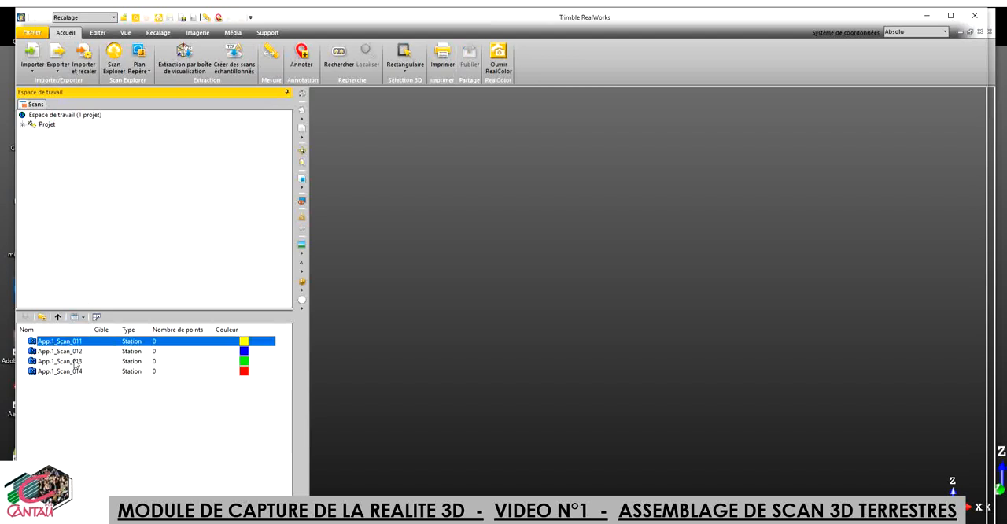
left_click_drag(100, 396, 63, 341)
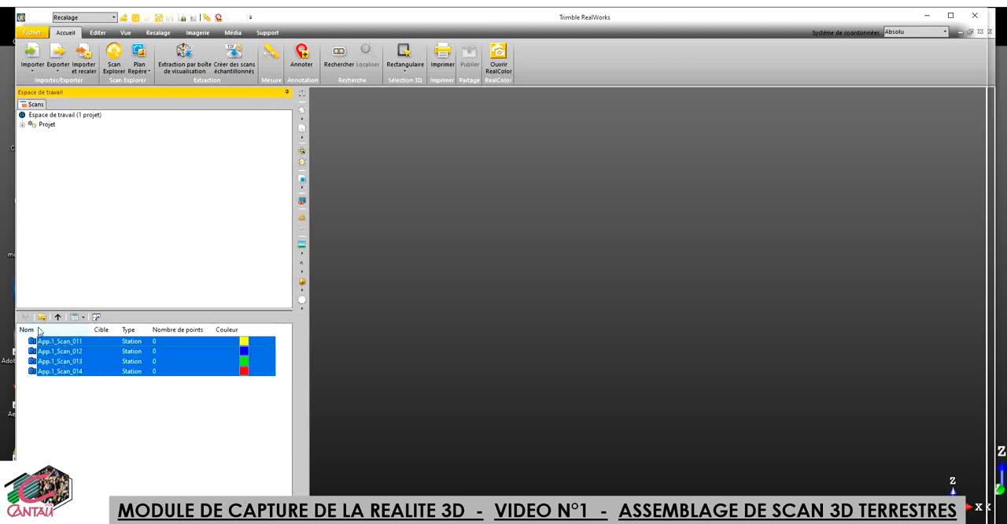
left_click(235, 63)
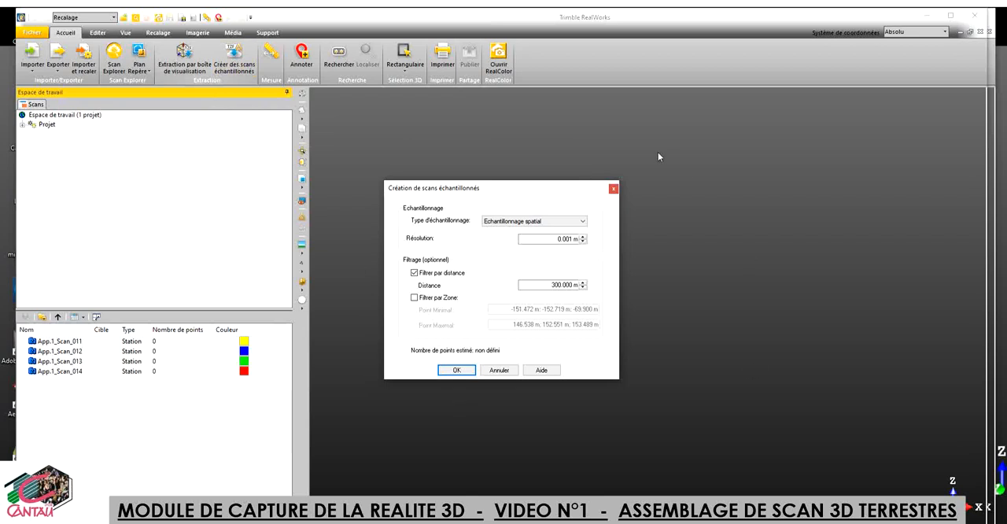
left_click(584, 222)
left_click(565, 237)
left_click(552, 285)
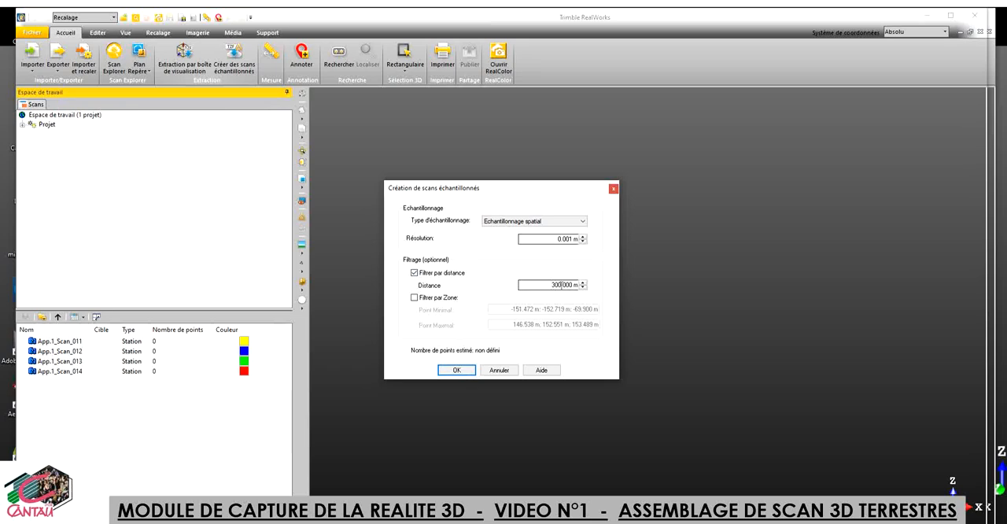
left_click_drag(562, 285, 551, 288)
left_click(456, 370)
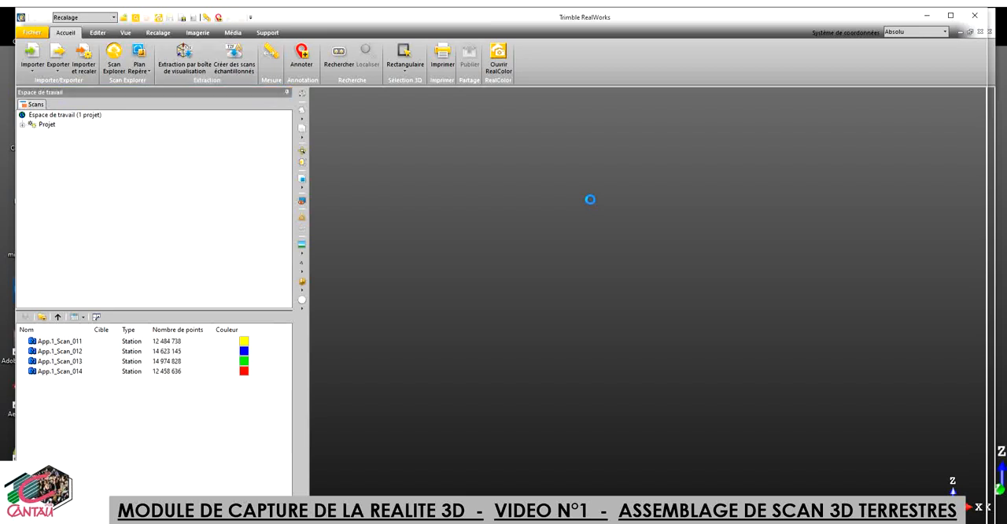
Step: Switch to the RealWorks window containing Projet brut tzf and display the point cloud of the whole project
mouse_move(477, 519)
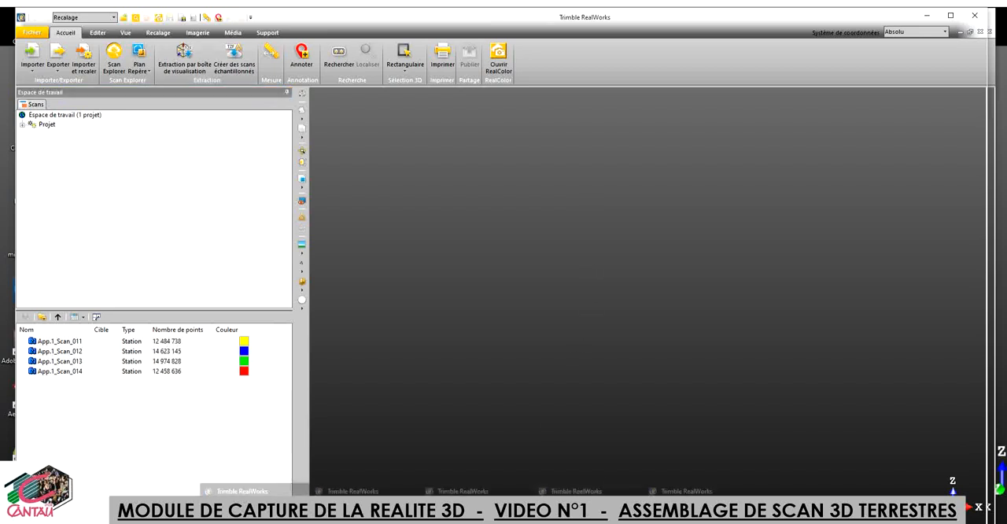
left_click(463, 484)
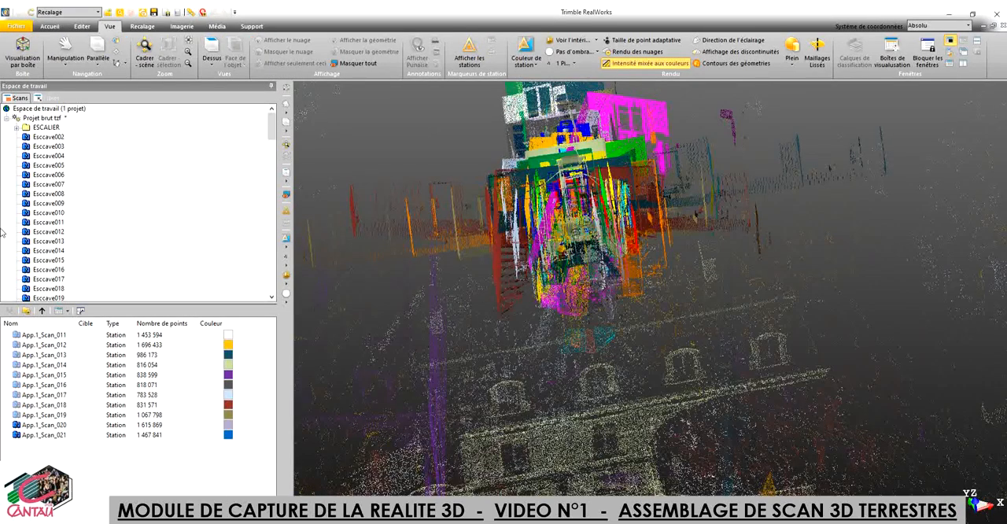
left_click(43, 118)
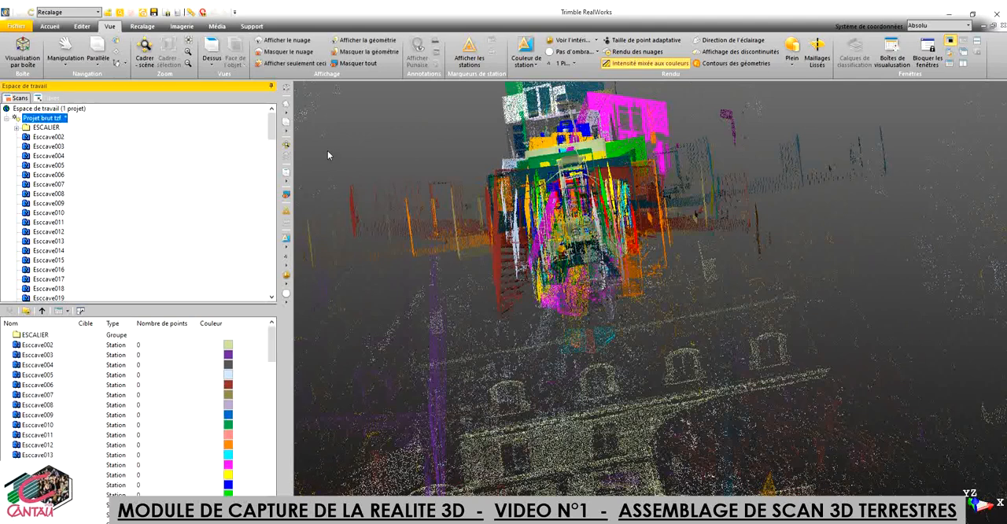
right_click(35, 119)
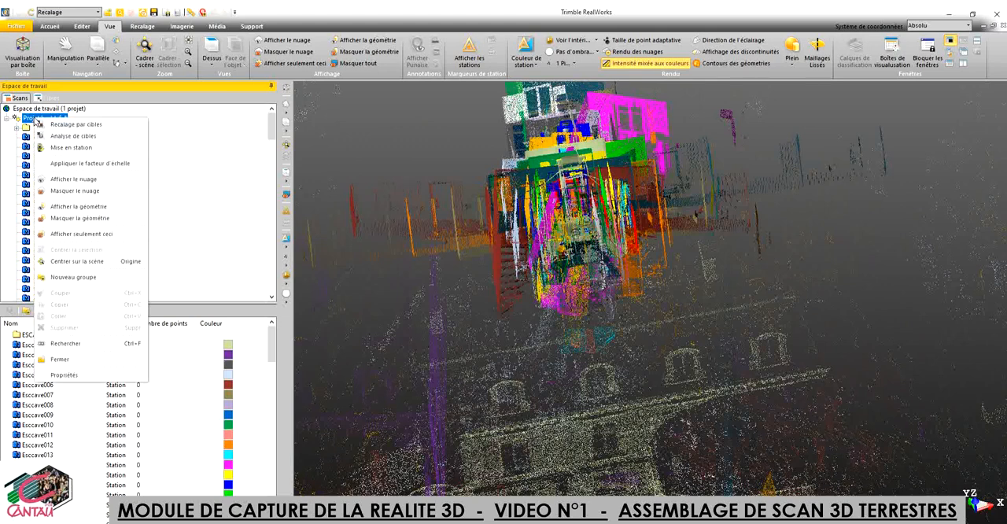
left_click(70, 181)
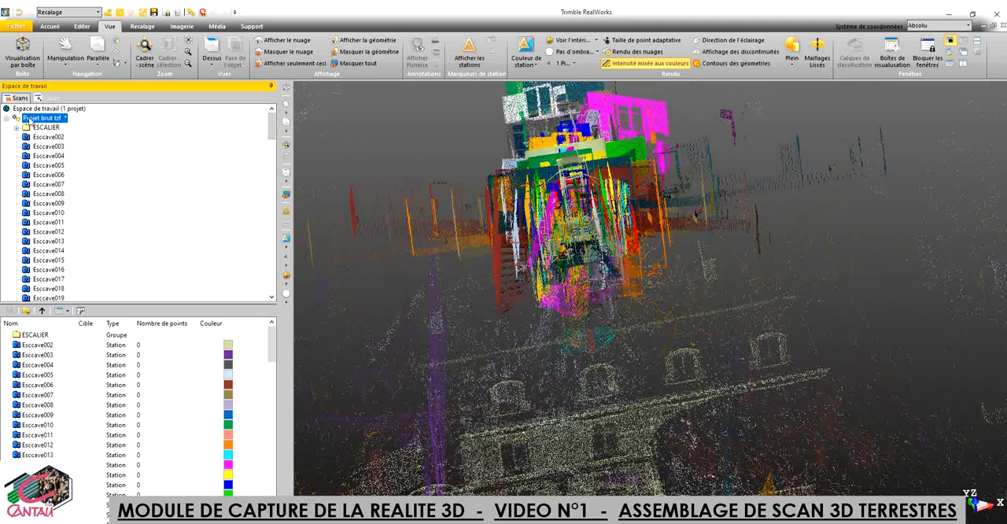
Step: Review the project's scan tree down to the EXTERIEUR group and create a new group named CAVE under Projet brut tzf
mouse_move(274, 129)
left_mouse_down()
mouse_move(275, 281)
mouse_move(274, 198)
mouse_move(292, 126)
left_mouse_up()
left_click_drag(272, 132, 272, 214)
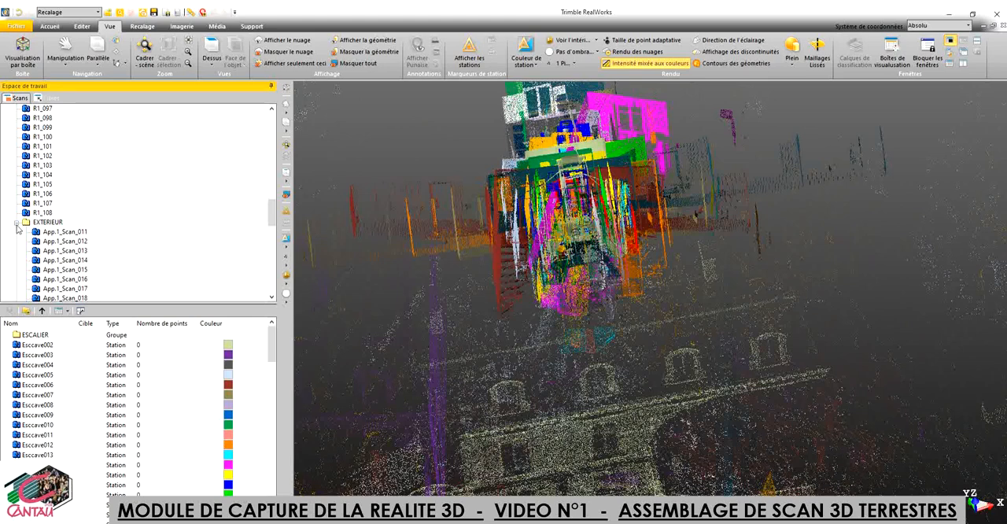
left_click_drag(272, 214, 274, 126)
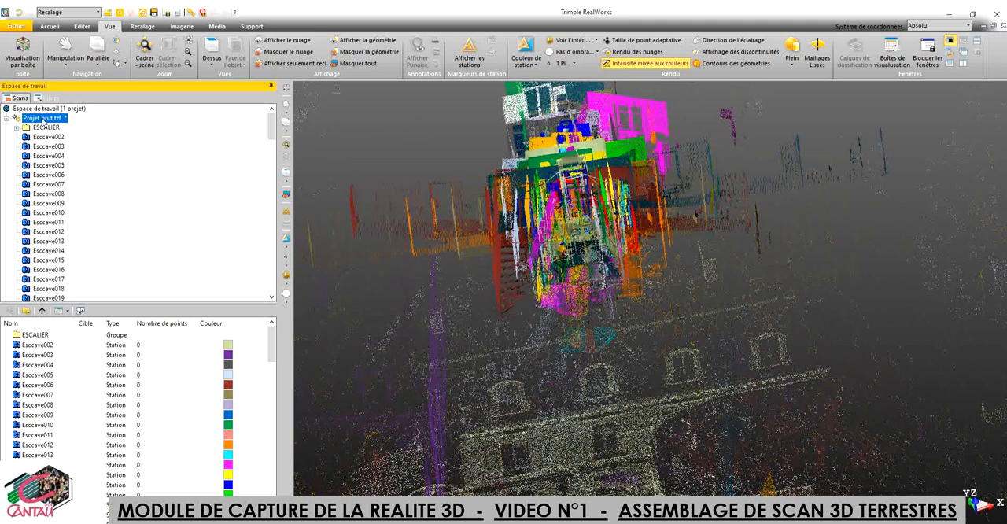
right_click(42, 120)
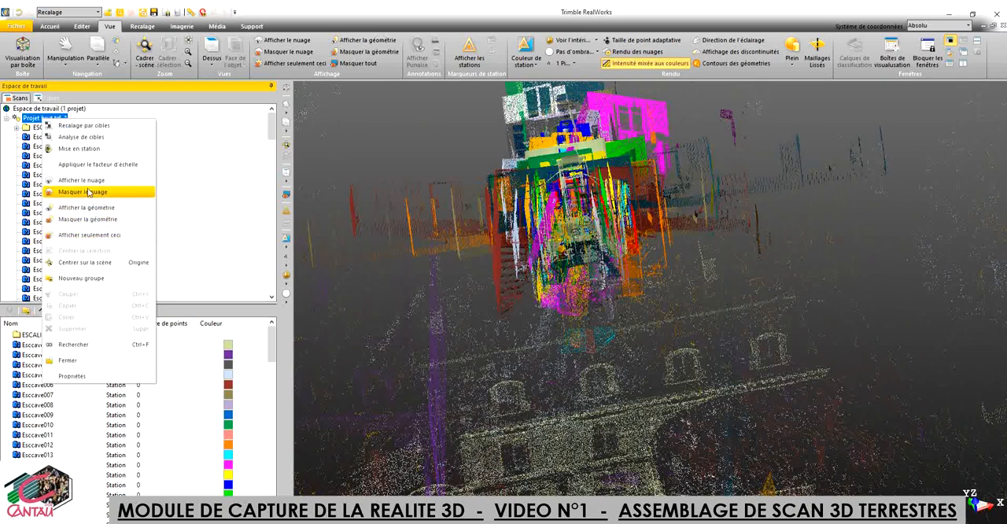
left_click(85, 279)
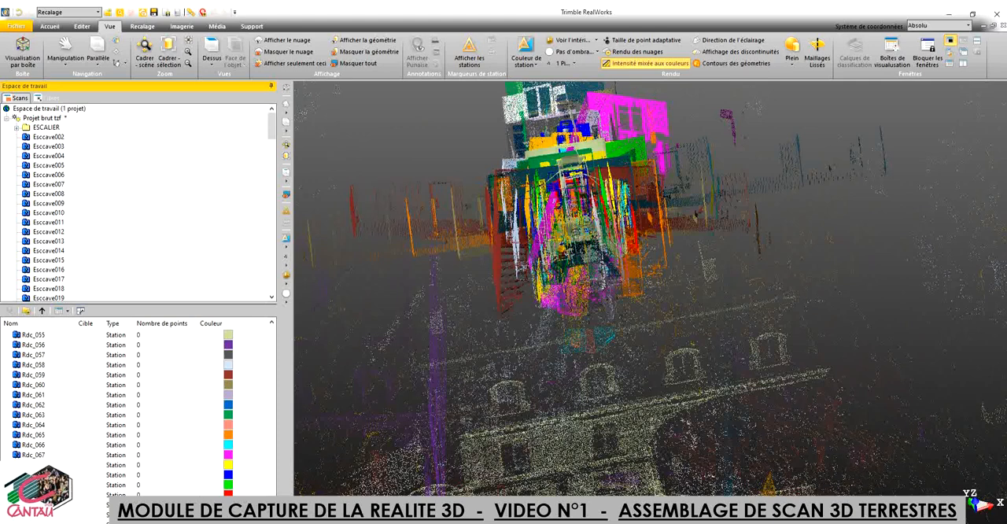
Step: Select stations Esccave002 to Esccave051 and move them into the CAVE group
scroll(55, 348, "up", 10)
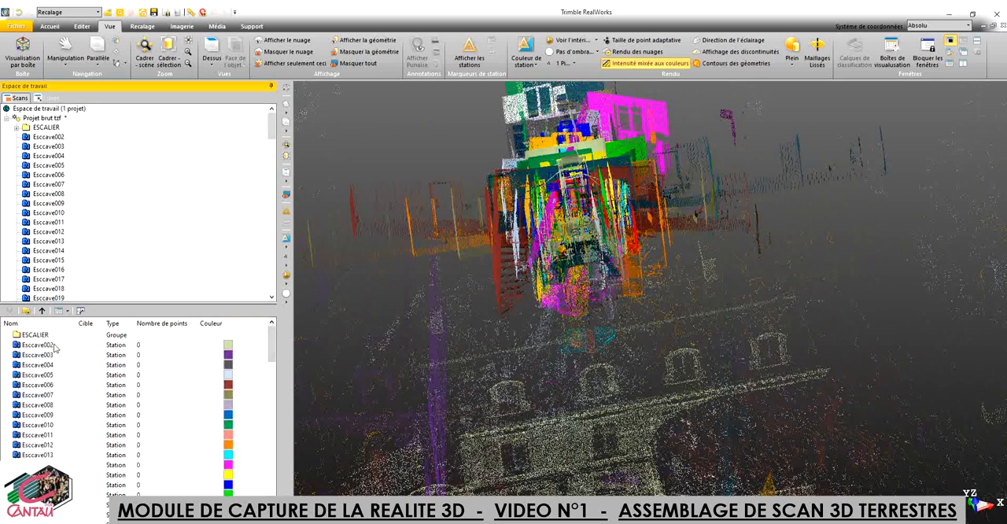
left_click(55, 346)
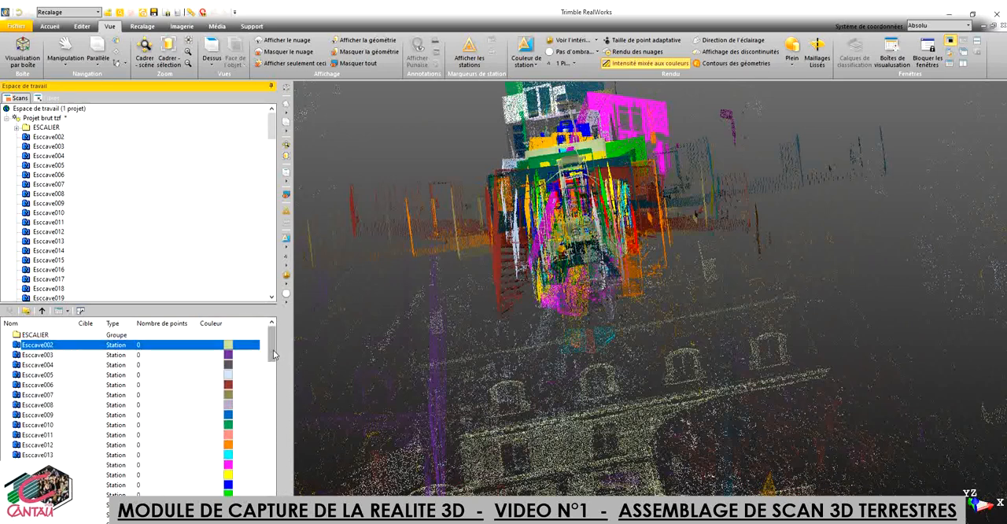
scroll(274, 355, "down", 13)
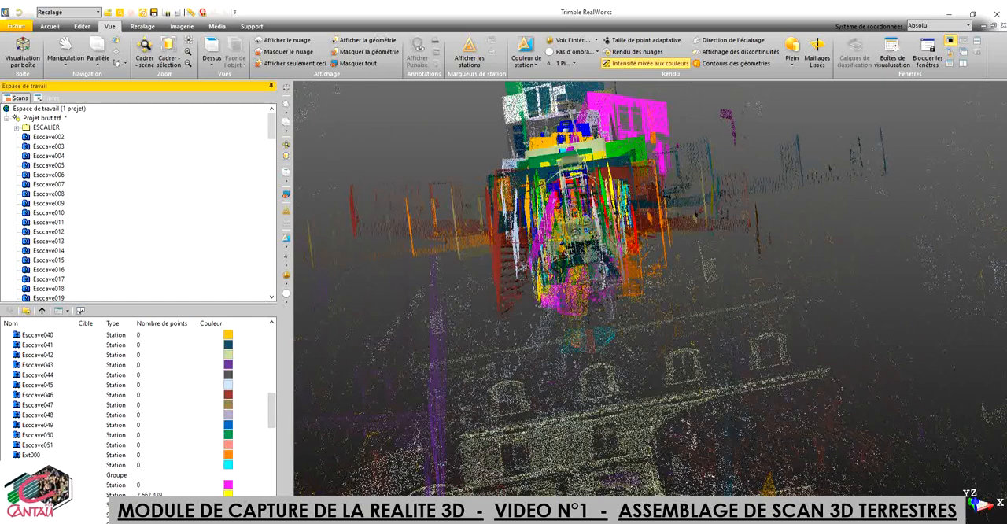
left_click(42, 446, "shift")
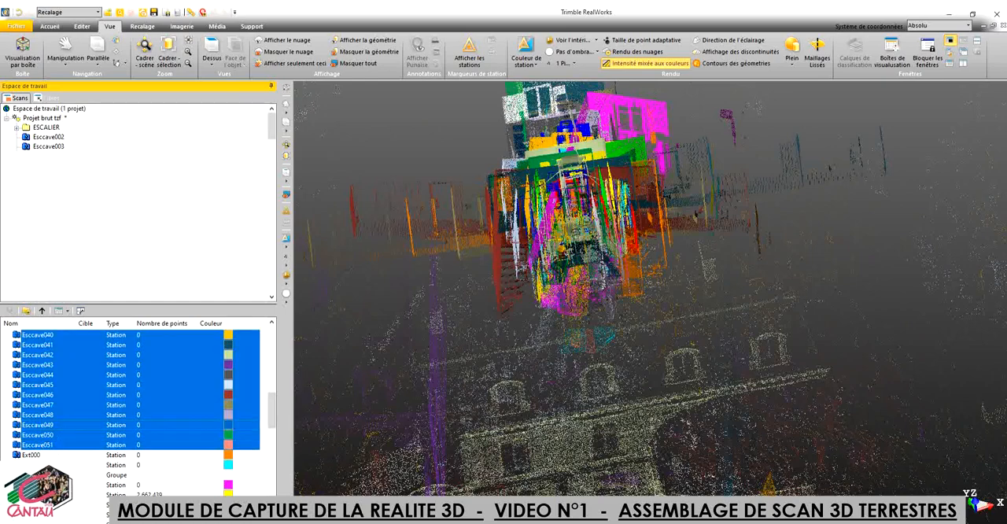
scroll(138, 410, "down", 1)
scroll(138, 409, "down", 5)
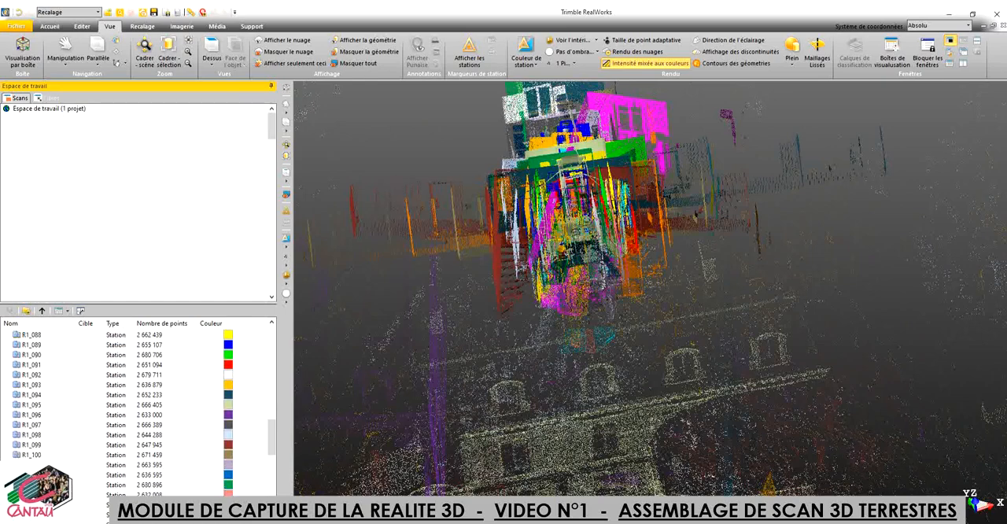
scroll(138, 409, "down", 10)
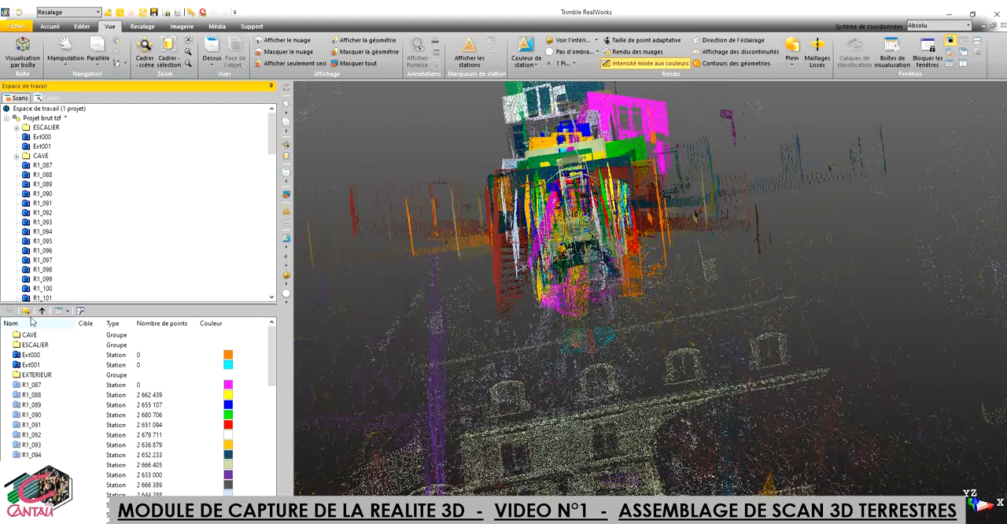
Step: Switch to the RealWorks window with Projet chaque étage recalé and examine the registered scans inside the cave calé group
mouse_move(477, 520)
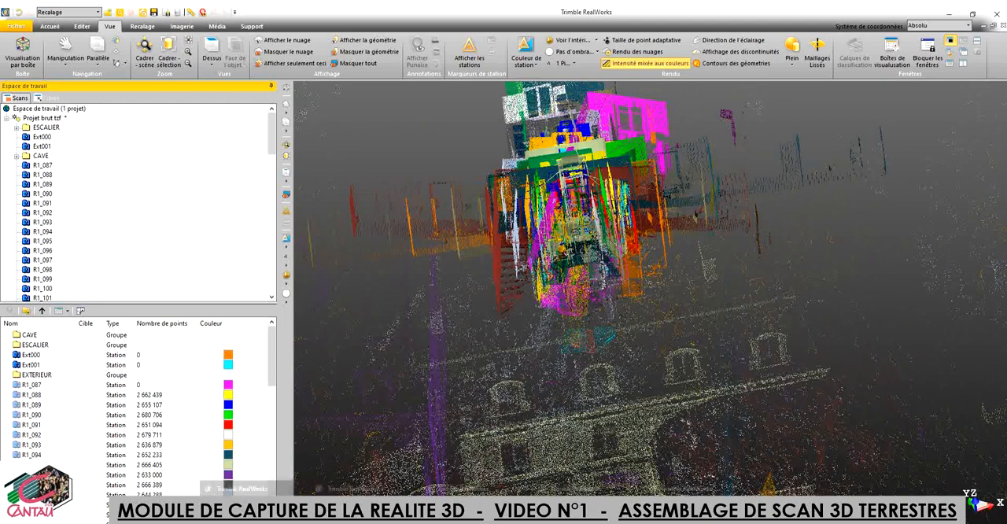
mouse_move(366, 507)
left_click(352, 488)
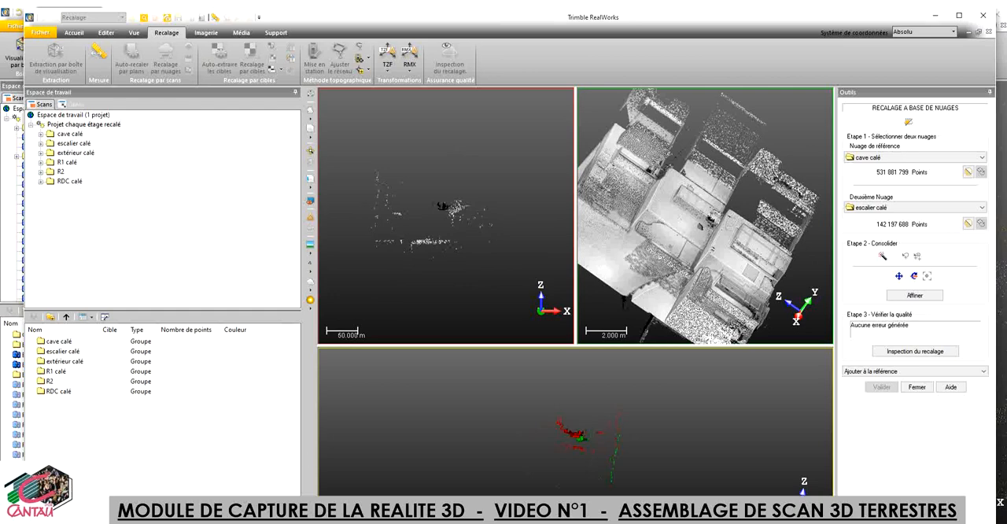
mouse_move(477, 519)
double_click(70, 135)
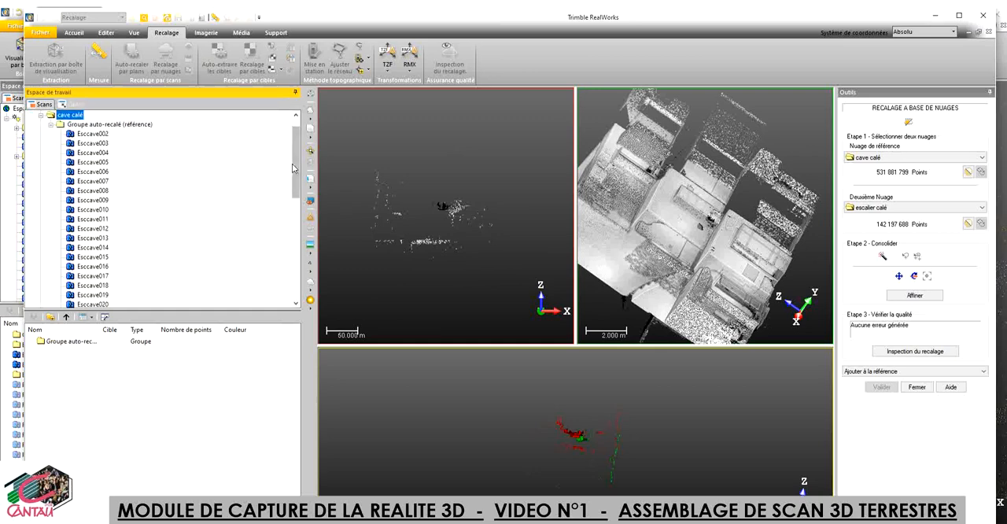
left_click_drag(296, 162, 298, 120)
left_click(40, 134)
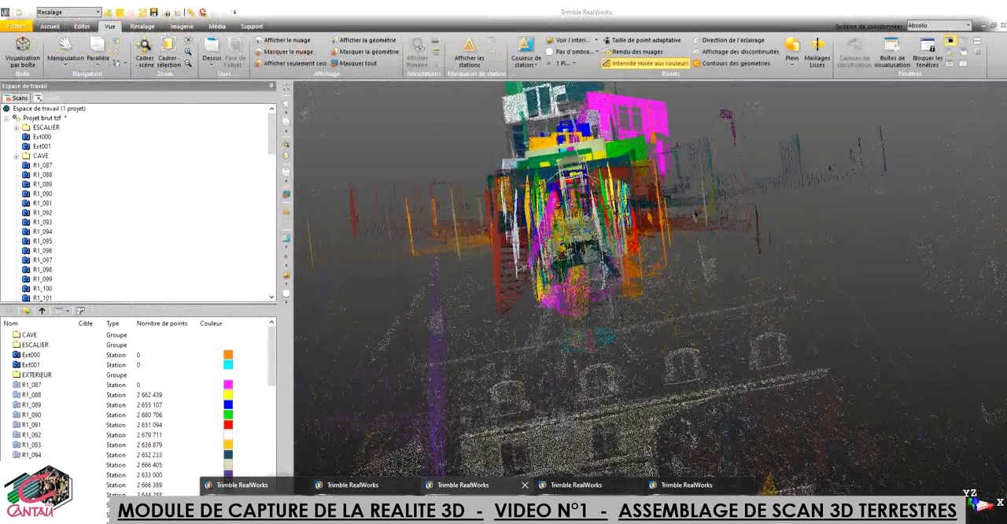
Step: Switch back to the Projet brut tzf window, bring up the registration tools and display the whole project's point cloud
left_click(472, 485)
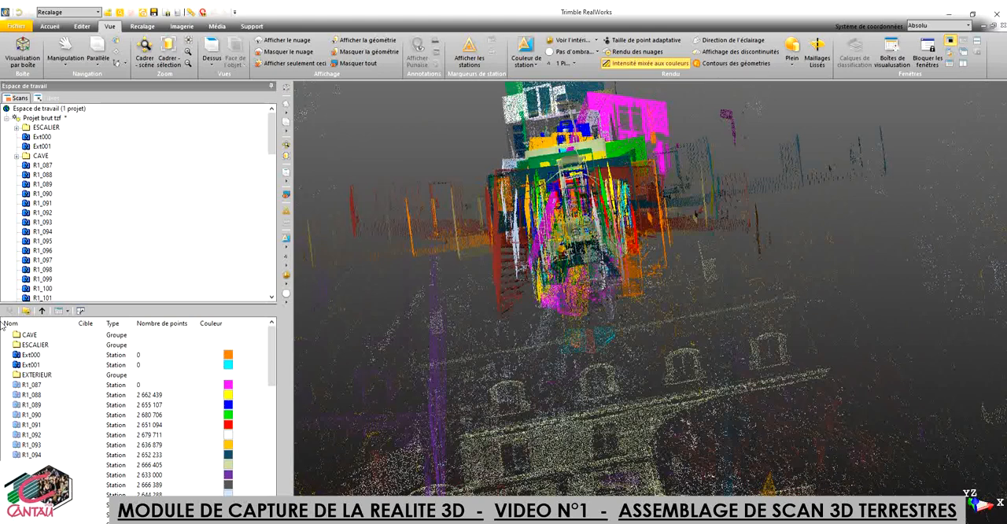
left_click(142, 27)
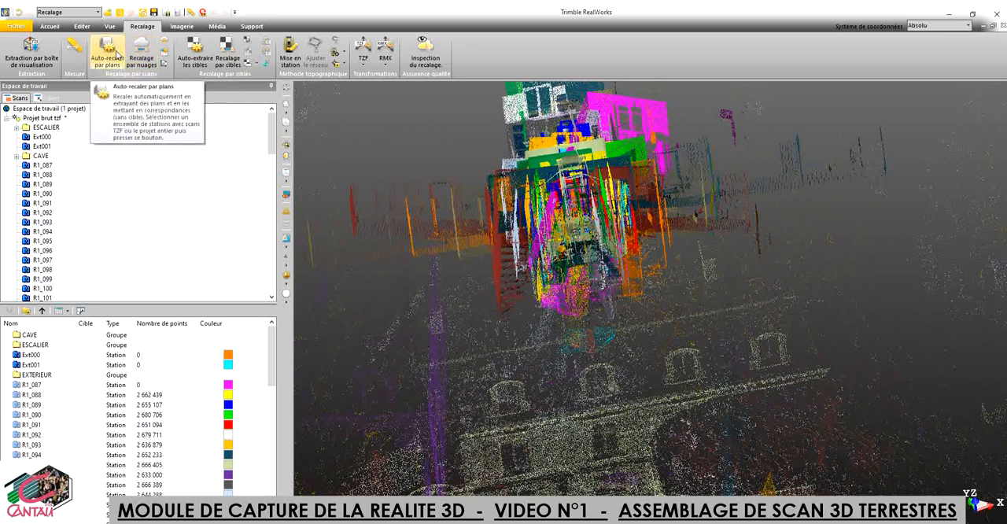
right_click(42, 117)
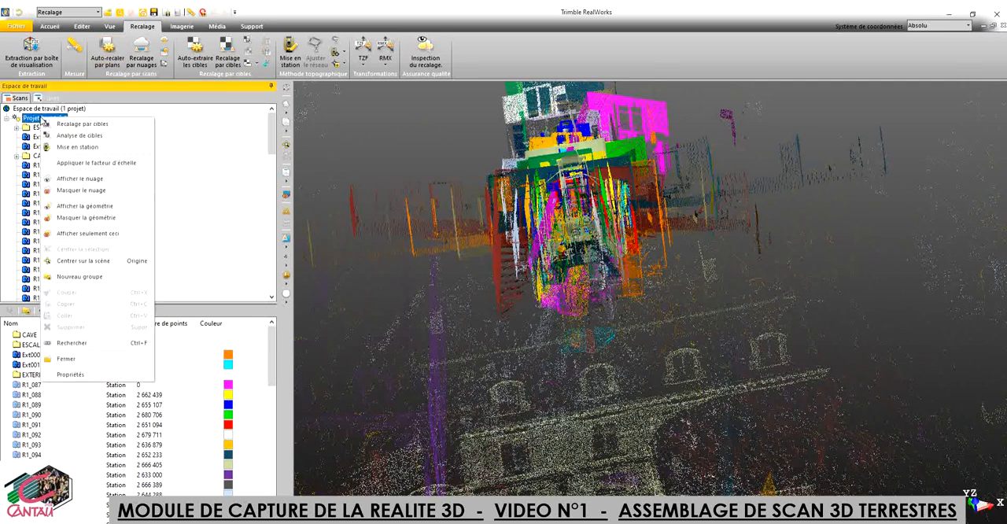
left_click(77, 184)
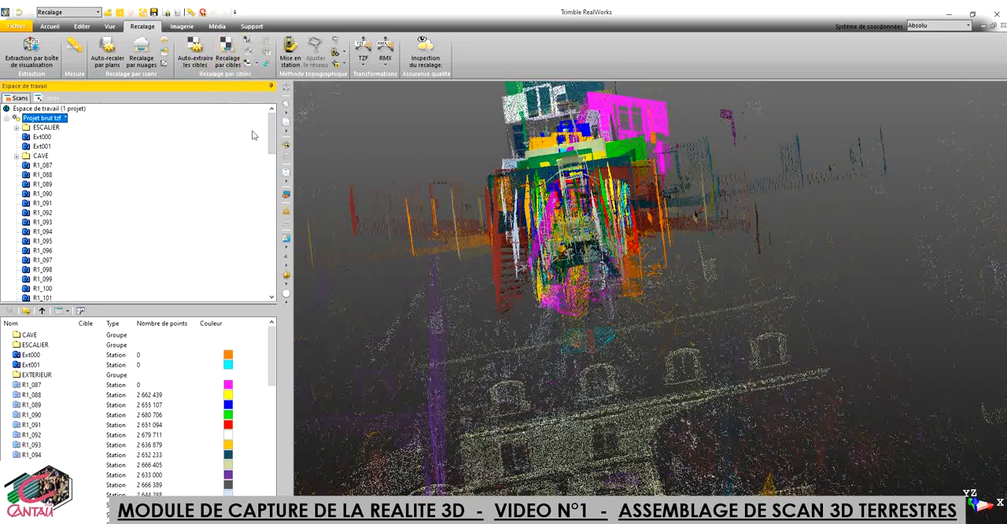
Step: Hide the point cloud of the ESCALIER group and display the geometry of the CAVE group
left_click(47, 127)
right_click(47, 128)
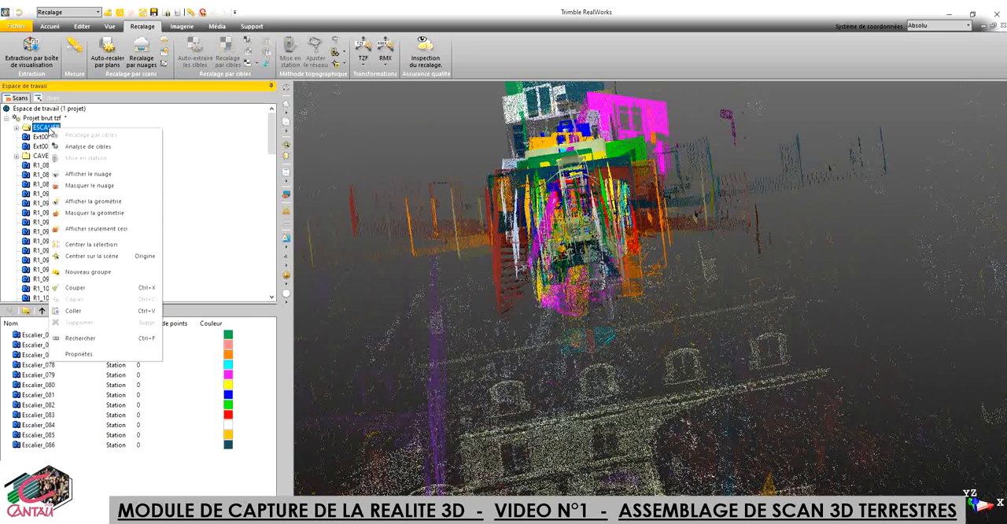
left_click(93, 186)
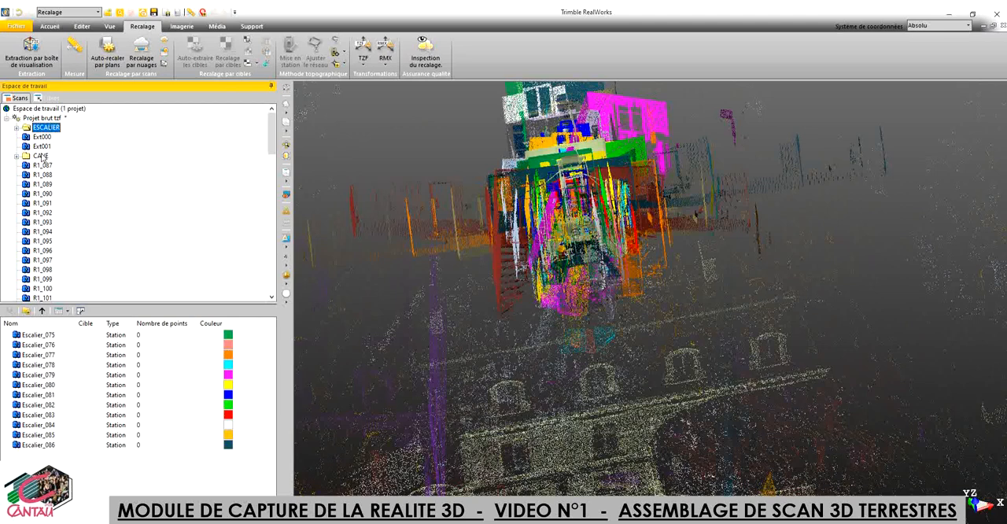
left_click(41, 157)
right_click(41, 157)
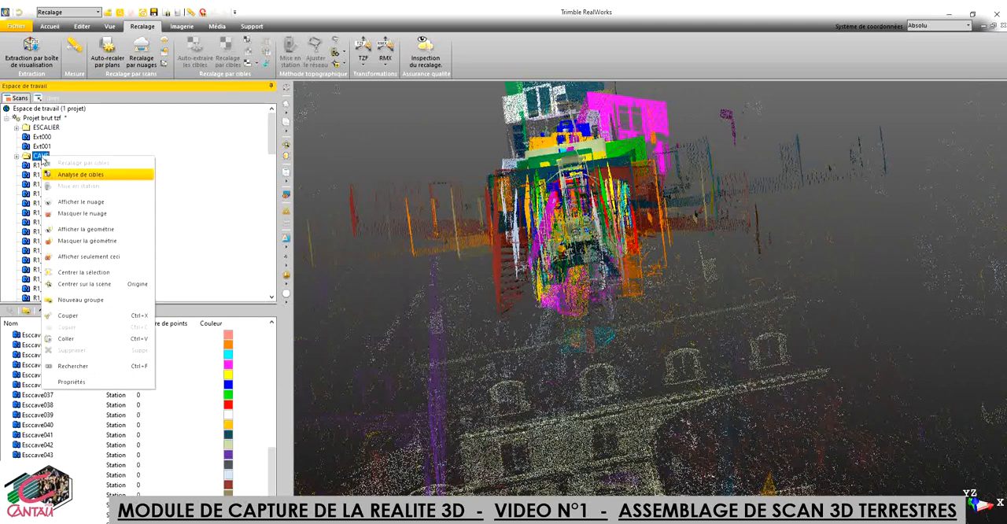
left_click(85, 229)
Step: Hide the point cloud of the whole Projet brut tzf project
left_click_drag(274, 142, 282, 120)
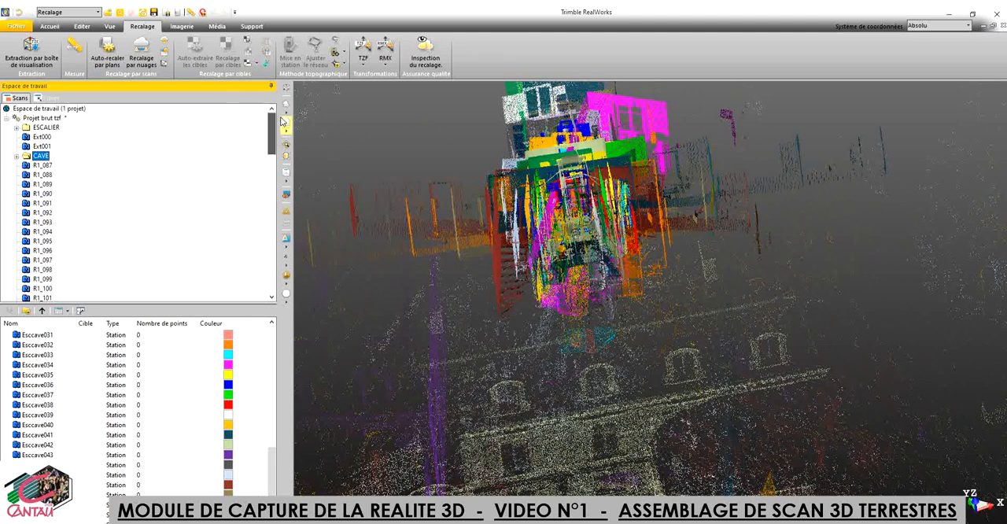
left_click(44, 117)
right_click(45, 119)
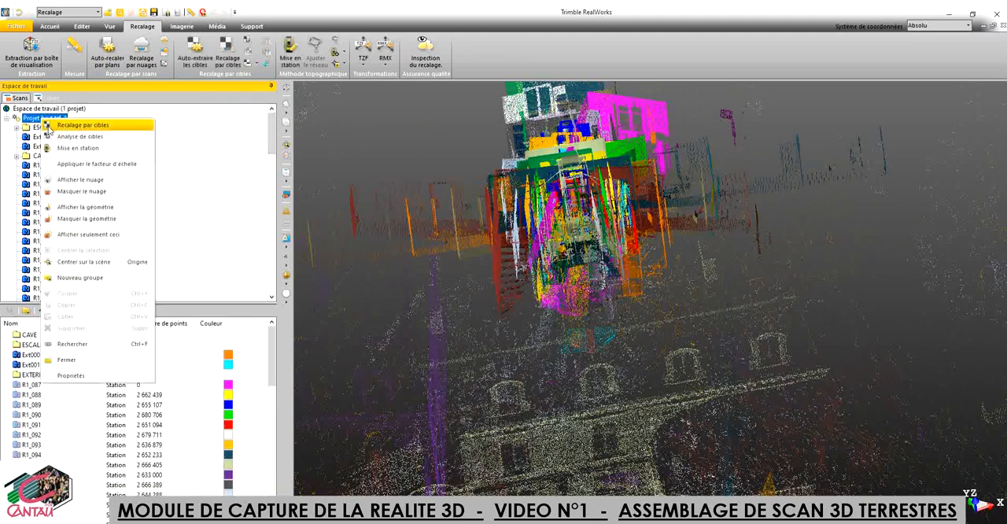
left_click(78, 194)
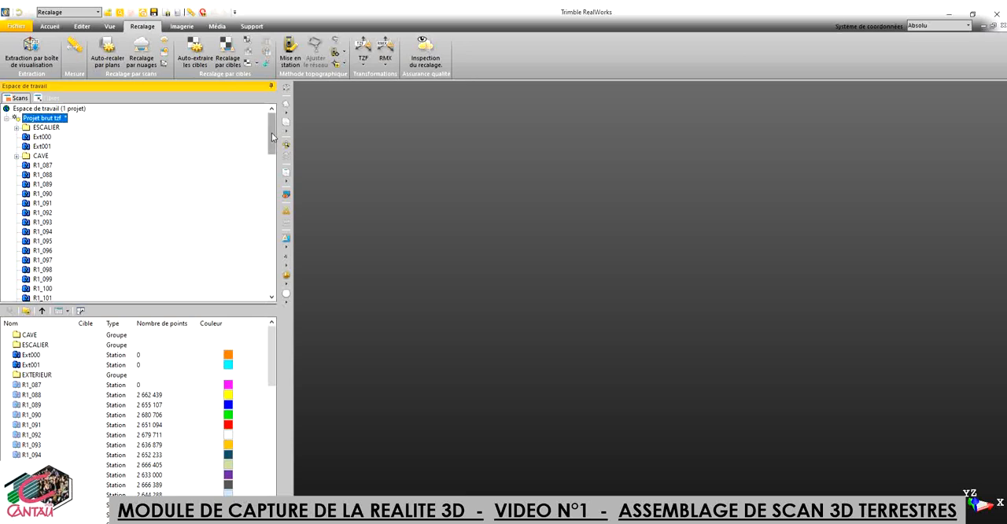
Step: Auto-extract 0.139 m spherical targets from EXTERIEUR stations App.1_Scan_011 to App.1_Scan_021, generating preview scans with App.1_Scan_017 as the reference station
left_click_drag(273, 137, 272, 186)
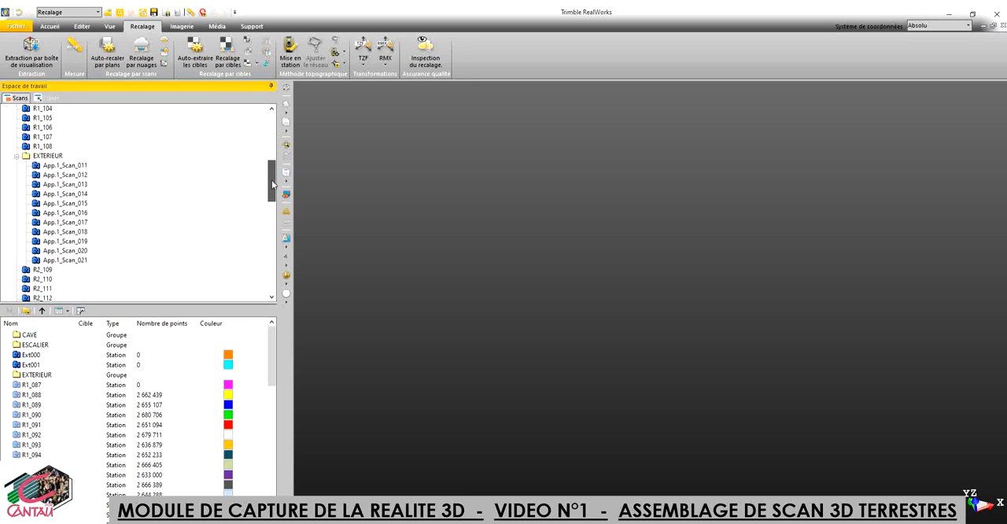
right_click(55, 161)
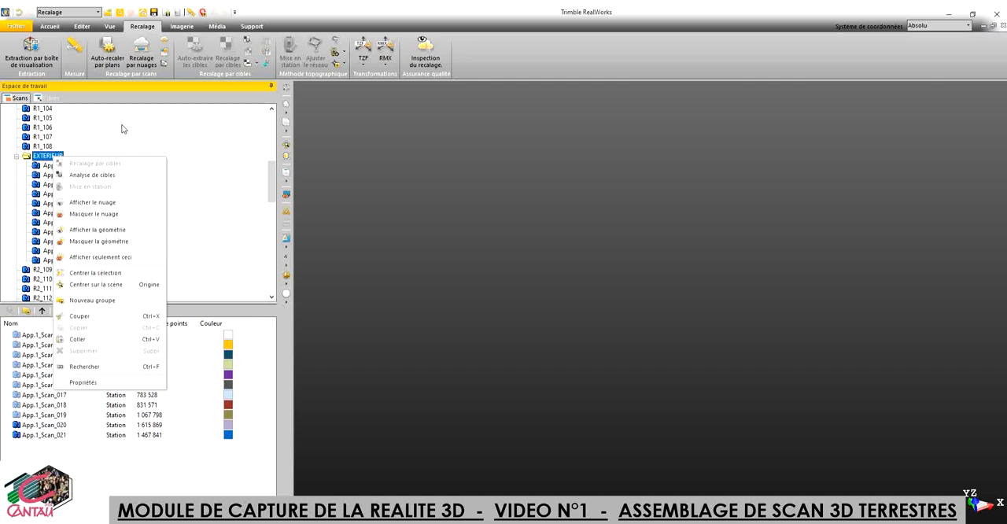
left_click(44, 159)
double_click(44, 159)
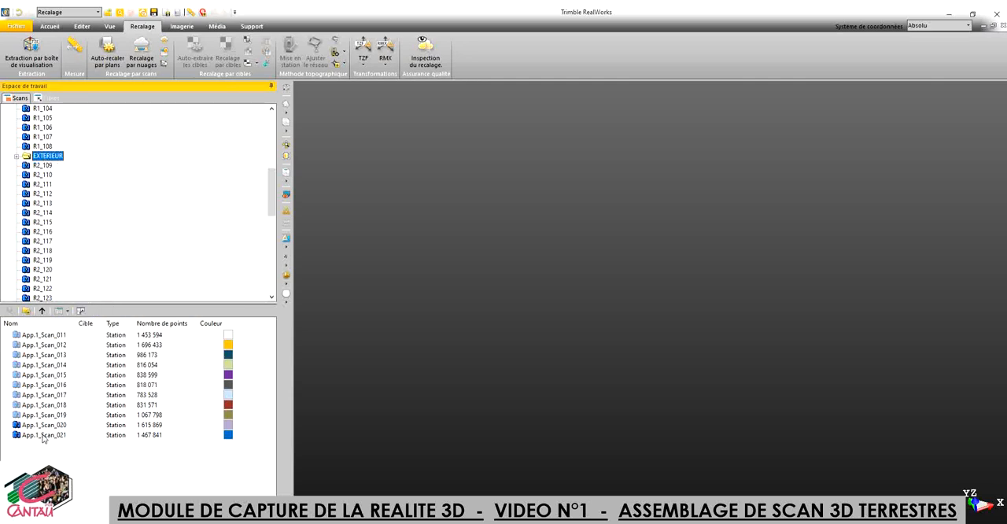
left_click_drag(88, 470, 45, 340)
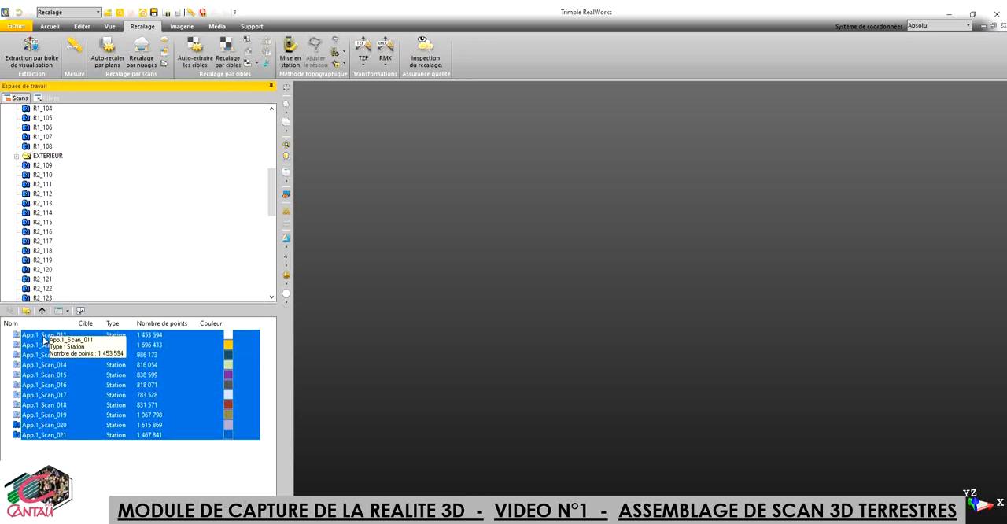
left_click(196, 60)
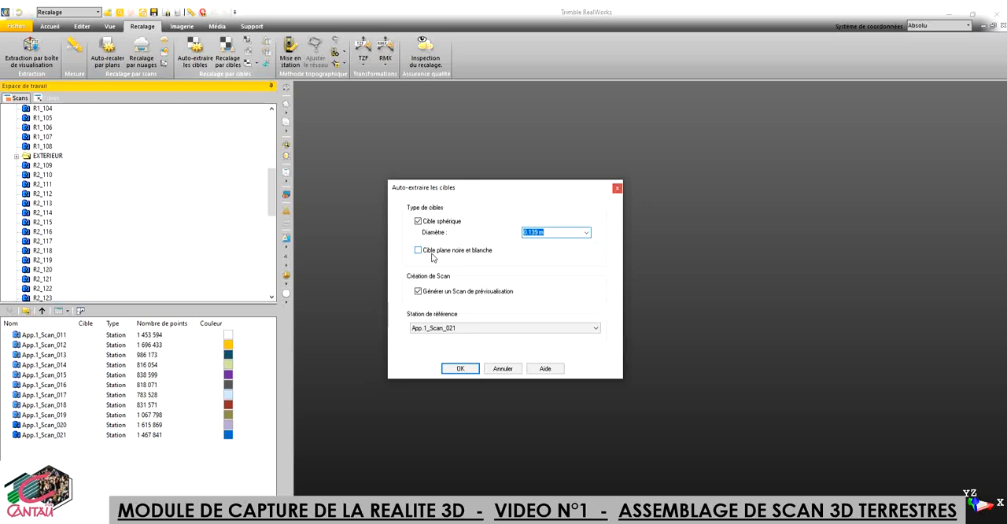
left_click(595, 328)
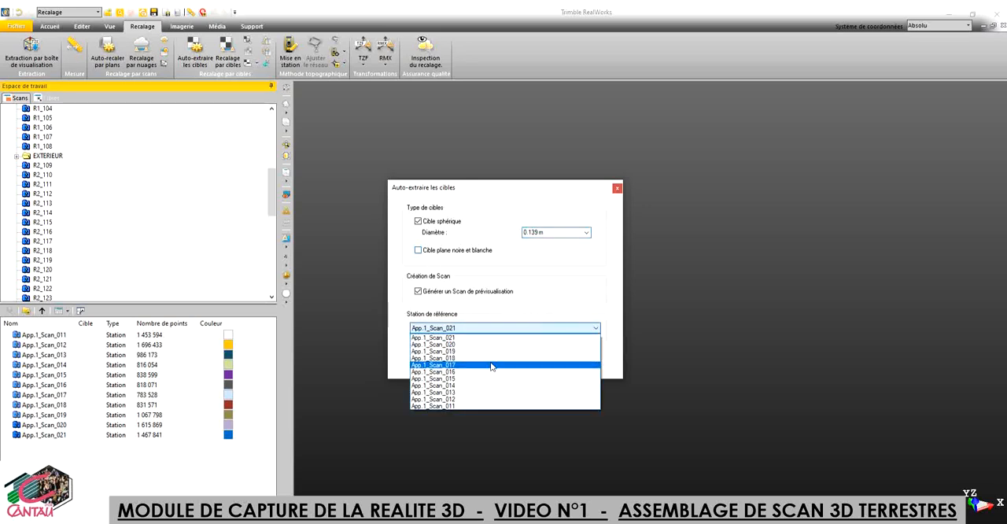
left_click(475, 365)
left_click(463, 369)
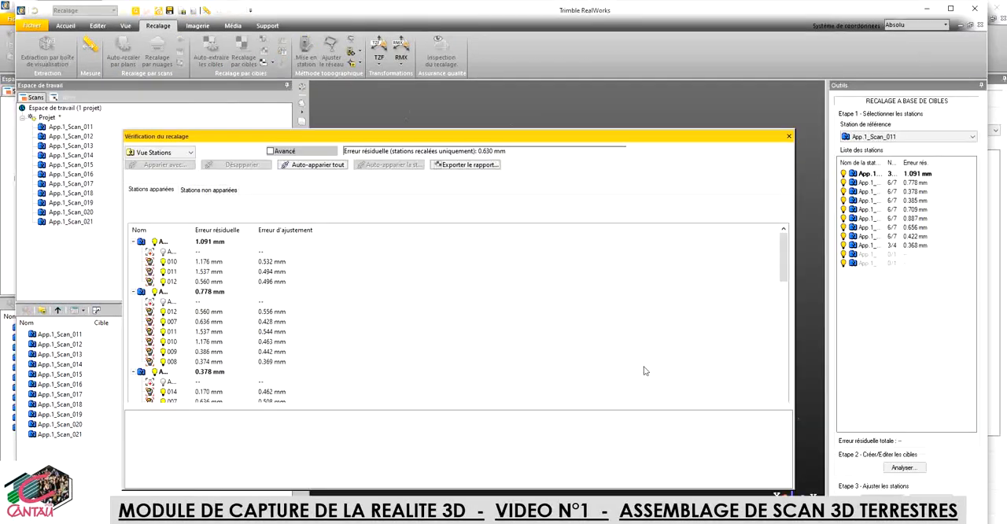
Step: Show the advanced details in the registration check and widen its window to display all the result columns
left_click_drag(794, 323, 409, 333)
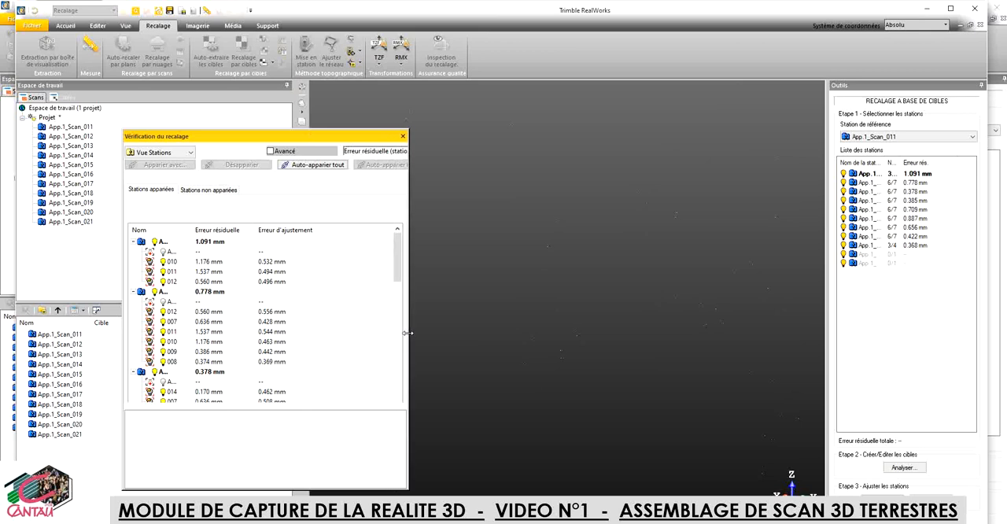
left_click(271, 151)
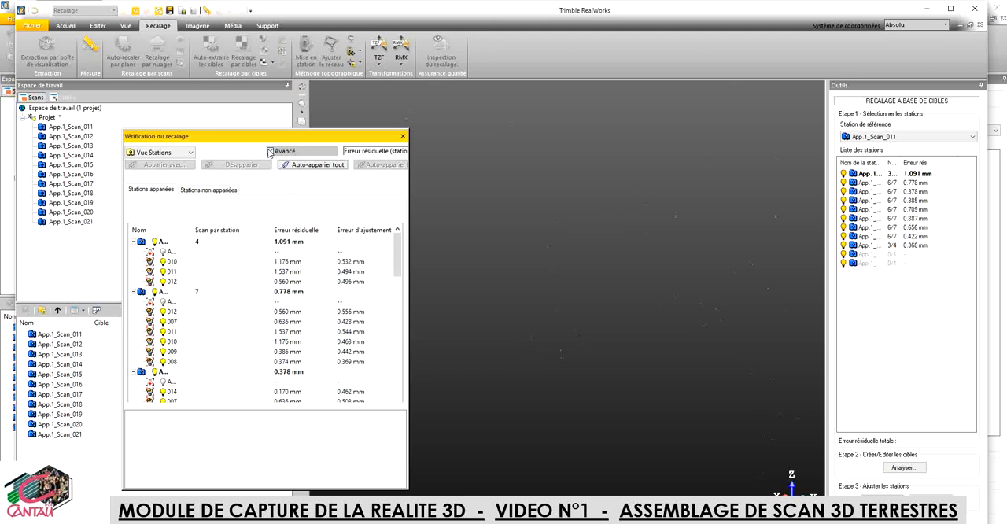
left_click_drag(409, 282, 885, 273)
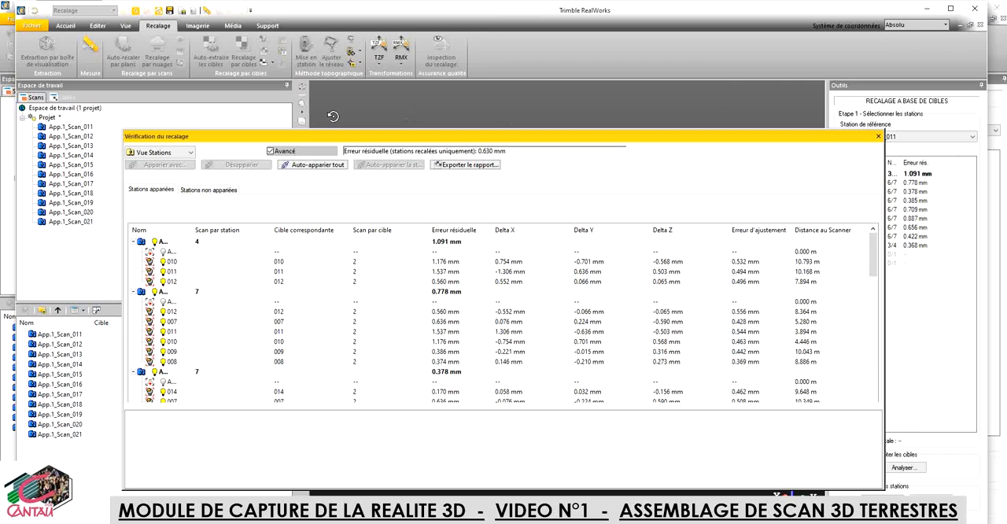
Step: Export the target-based registration report to Documents as an RTF file named EXPORT NEXTERIEUR
left_click(471, 166)
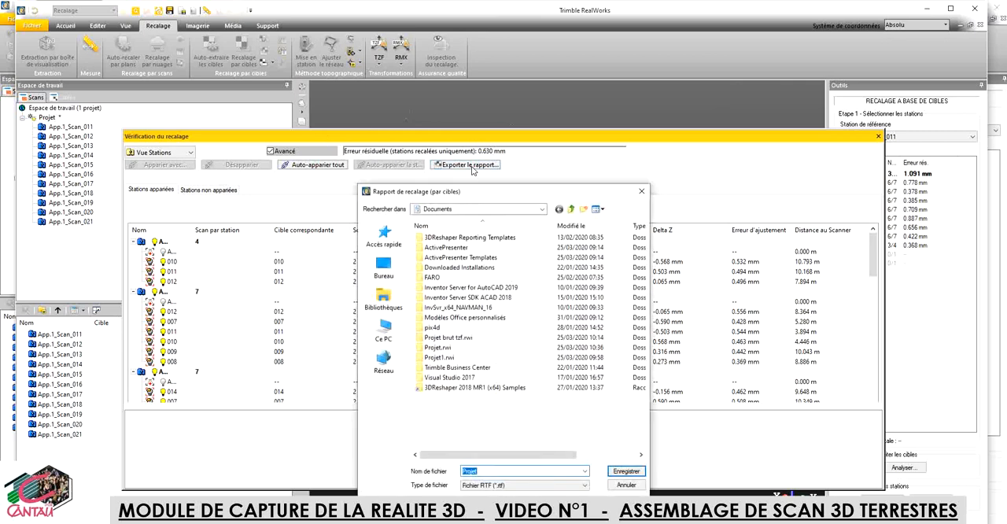
left_click(471, 471)
double_click(471, 472)
type("EXPORTE")
key("BackSpace")
type("NEXTER")
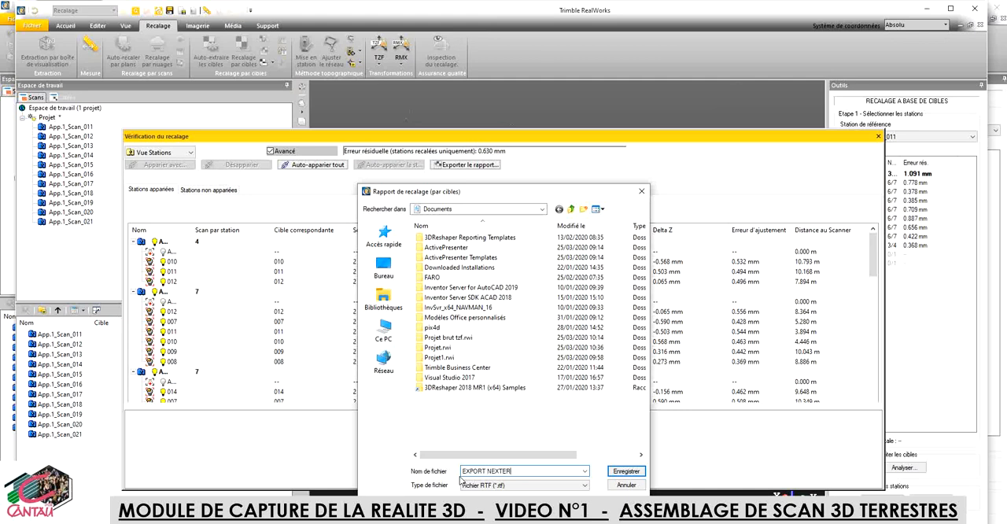
type("IEUR")
left_click(626, 472)
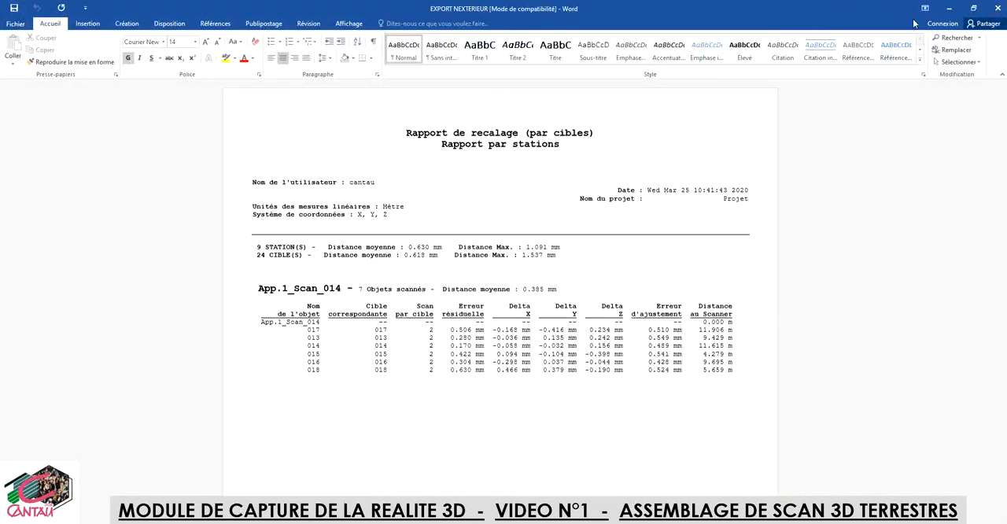
Step: Close the exported report in Word, switch back to the RealWorks window with the exterior stations and close the registration check
left_click(998, 10)
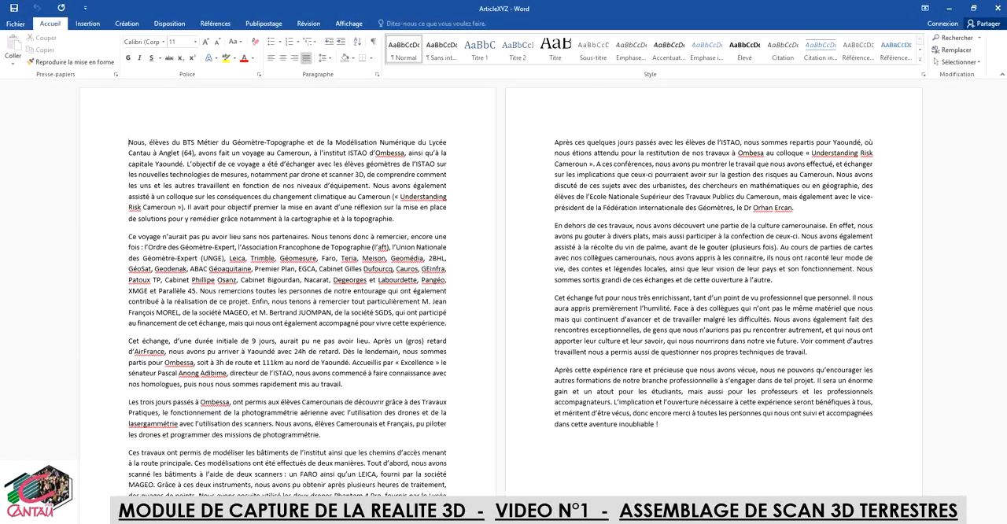
left_click(477, 521)
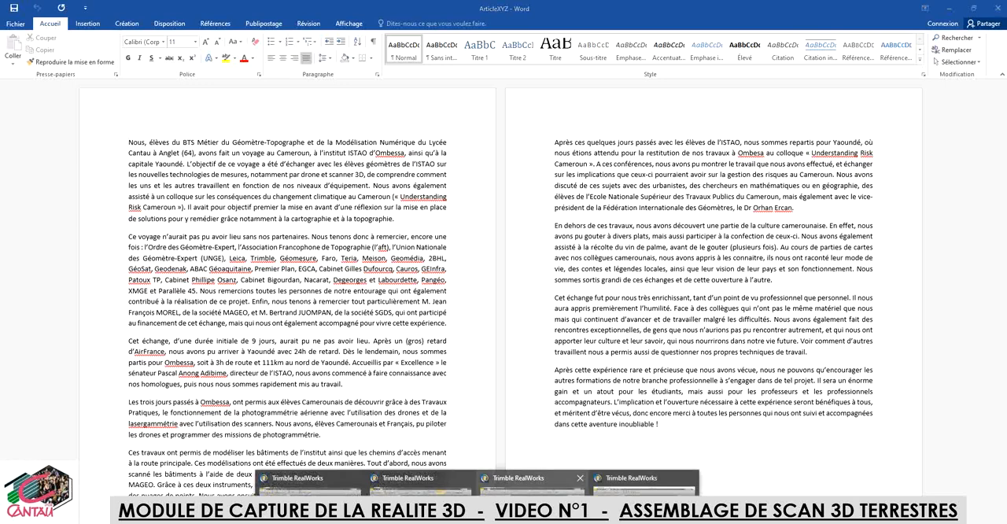
left_click(642, 482)
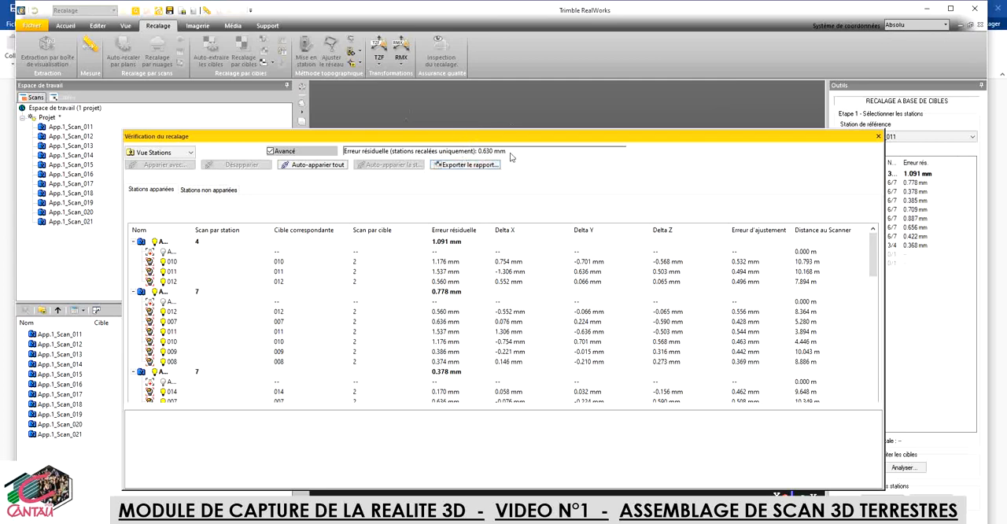
left_click(879, 137)
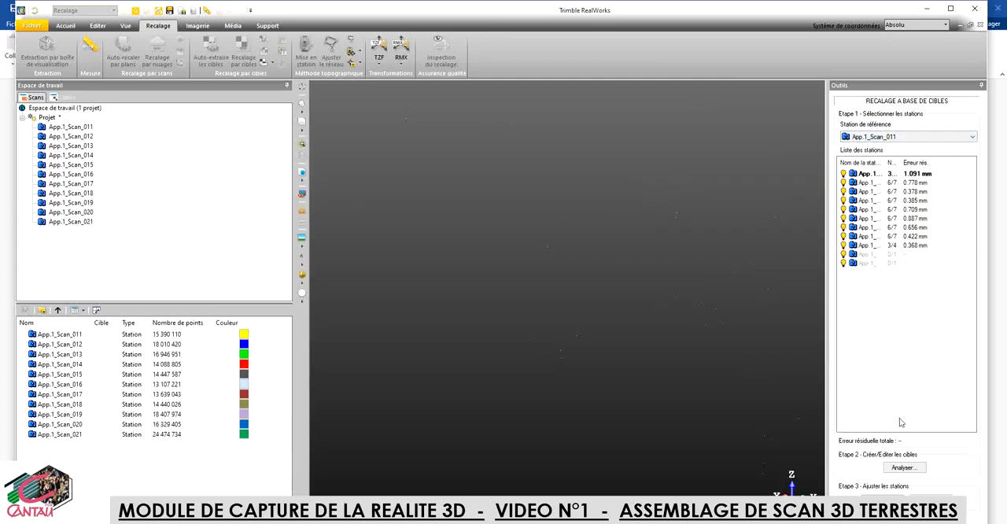
Step: Open the target analysis and examine the spherical targets marked in the scans of stations App.1_Scan_011 and App.1_Scan_014
left_click(911, 468)
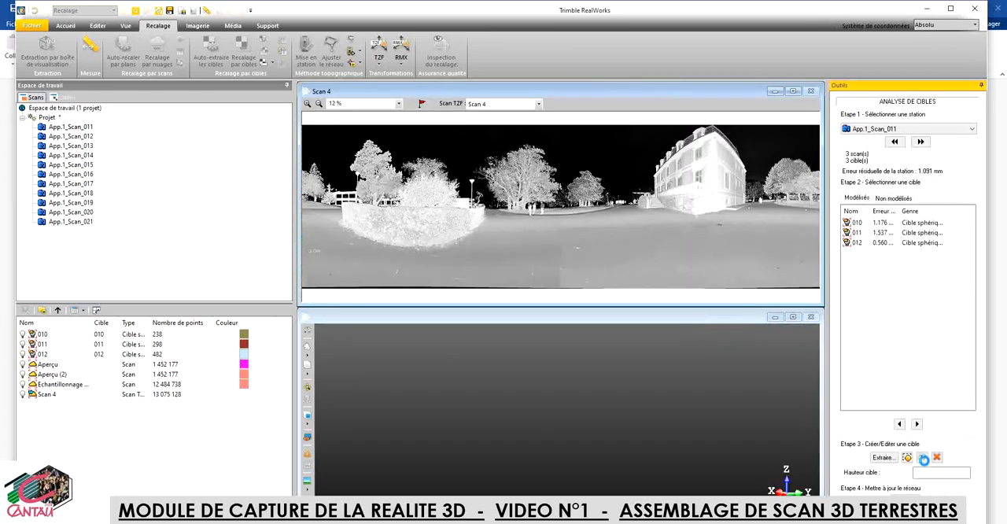
scroll(736, 212, "up", 3)
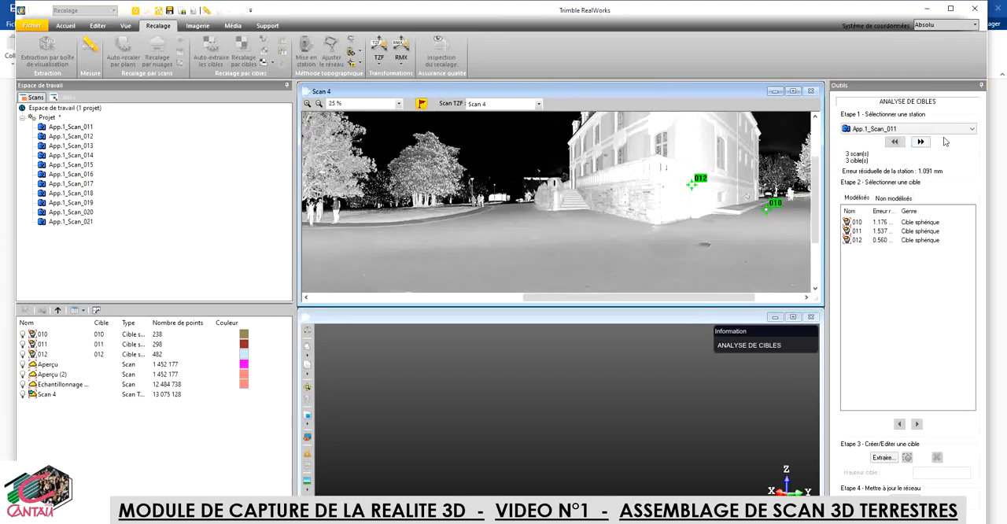
left_click(973, 129)
left_click(875, 165)
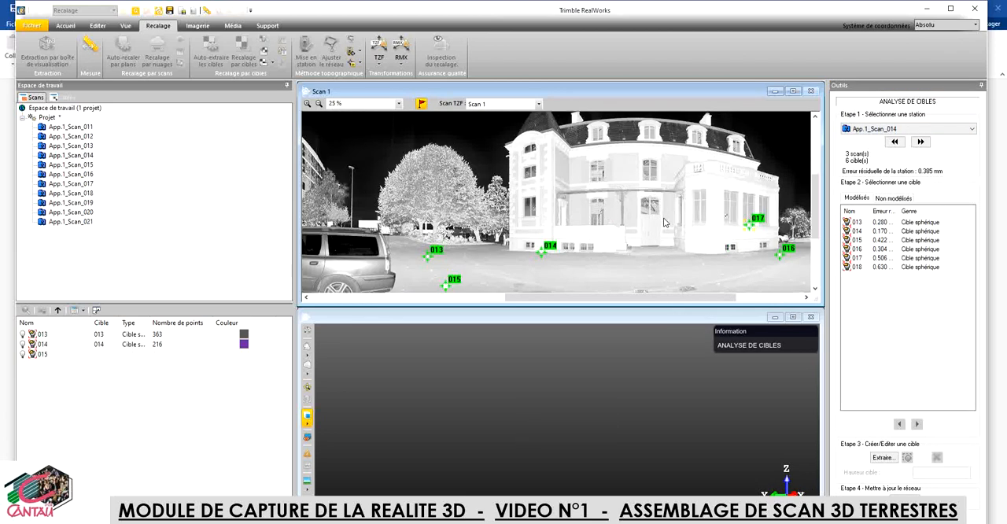
scroll(677, 240, "up", 2)
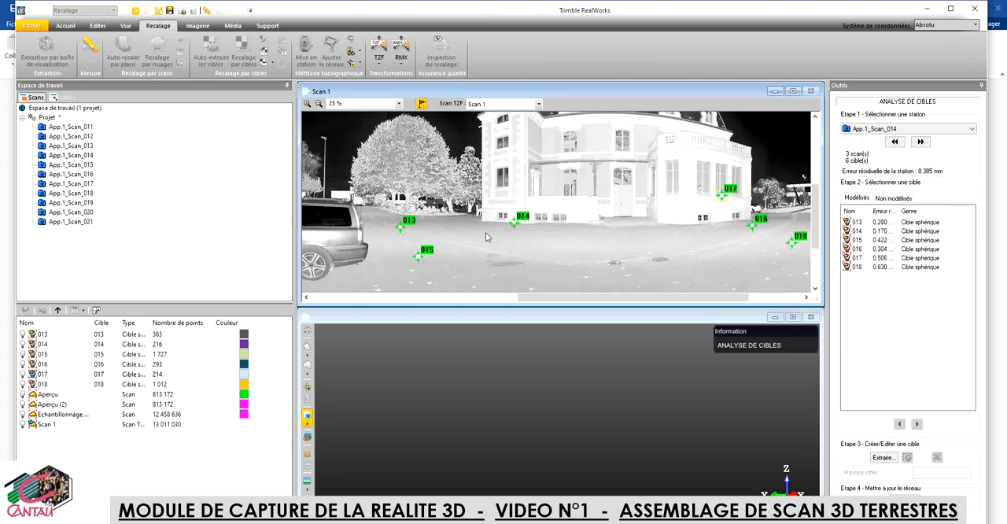
scroll(418, 257, "up", 1)
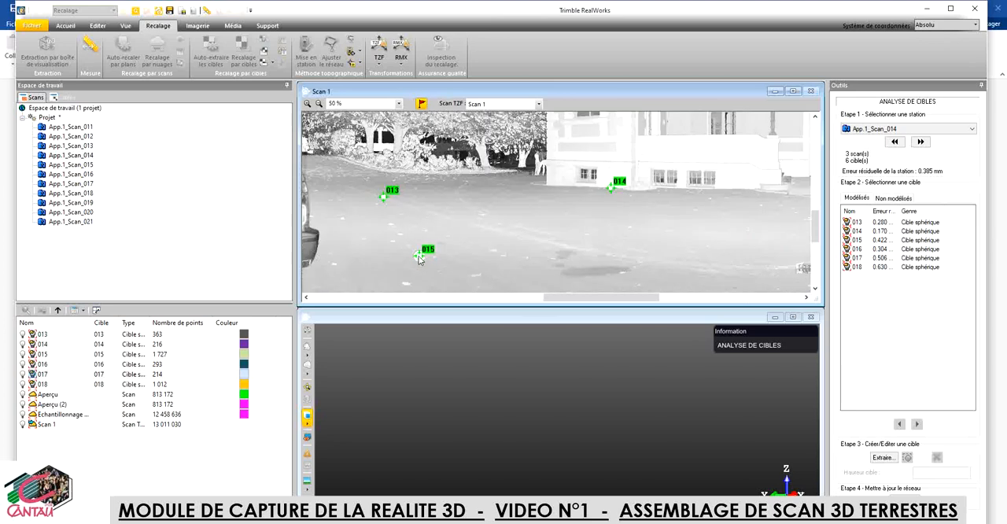
scroll(419, 260, "up", 1)
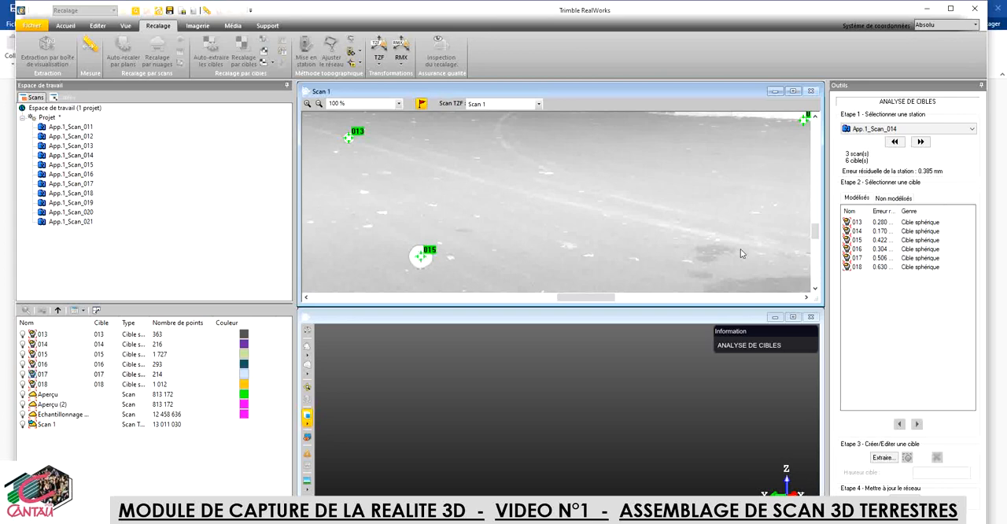
Step: Select spherical target 015 of station App.1_Scan_014 and inspect its fit in the scan image and the 3D view
left_click(857, 240)
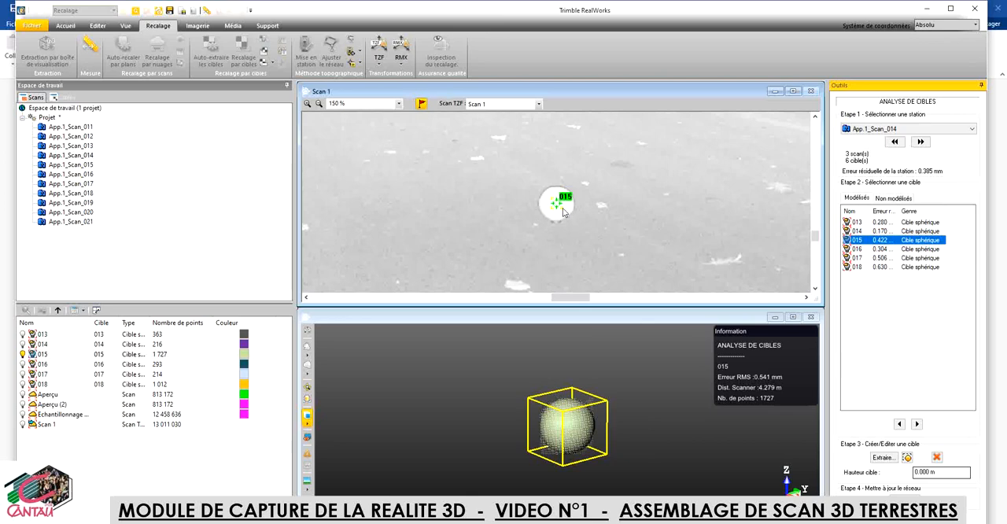
scroll(564, 212, "down", 1)
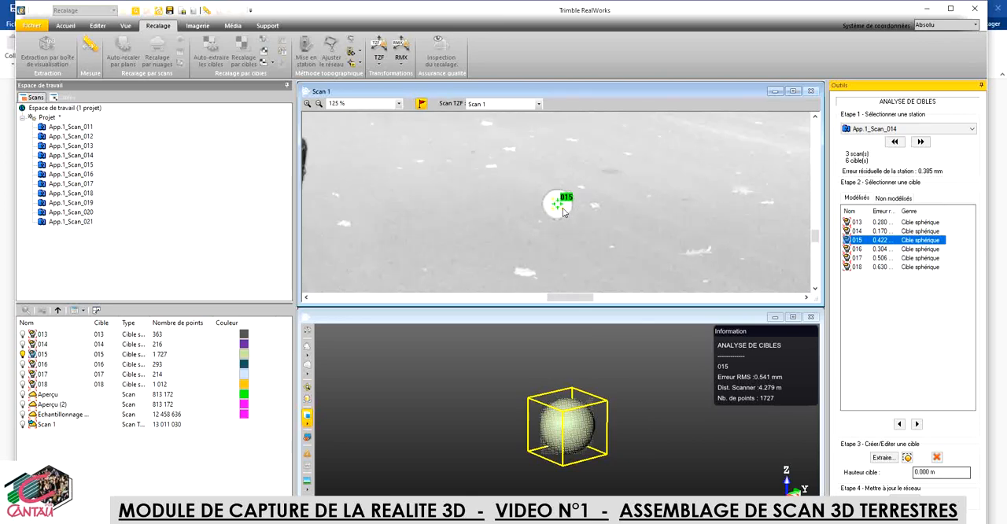
scroll(563, 212, "down", 2)
scroll(563, 213, "down", 1)
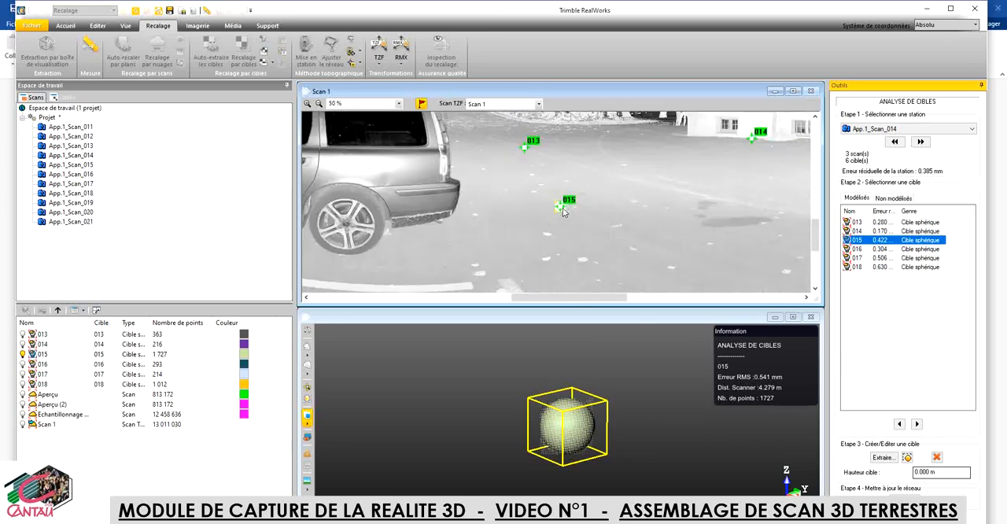
scroll(563, 213, "down", 1)
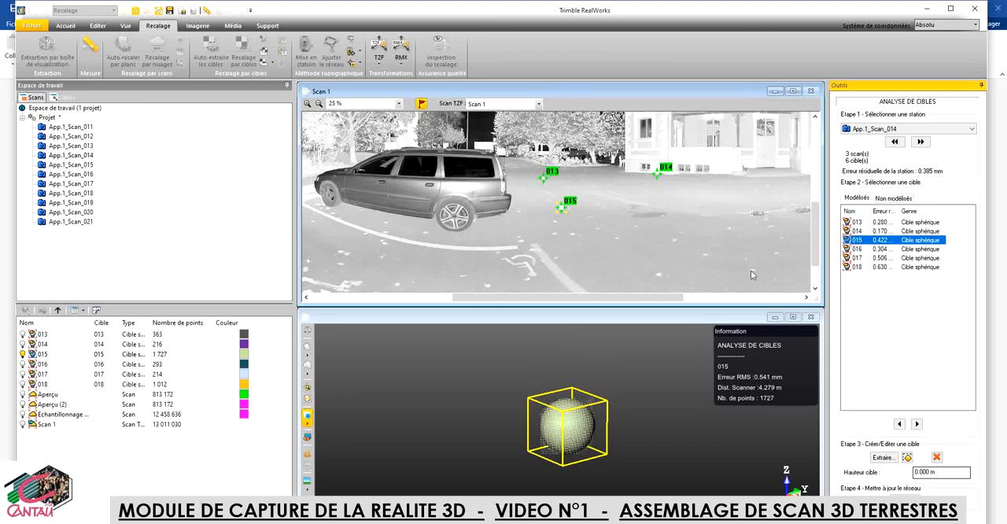
Step: Leave the target-based registration, applying all changes before grouping the exterior stations
key("Escape")
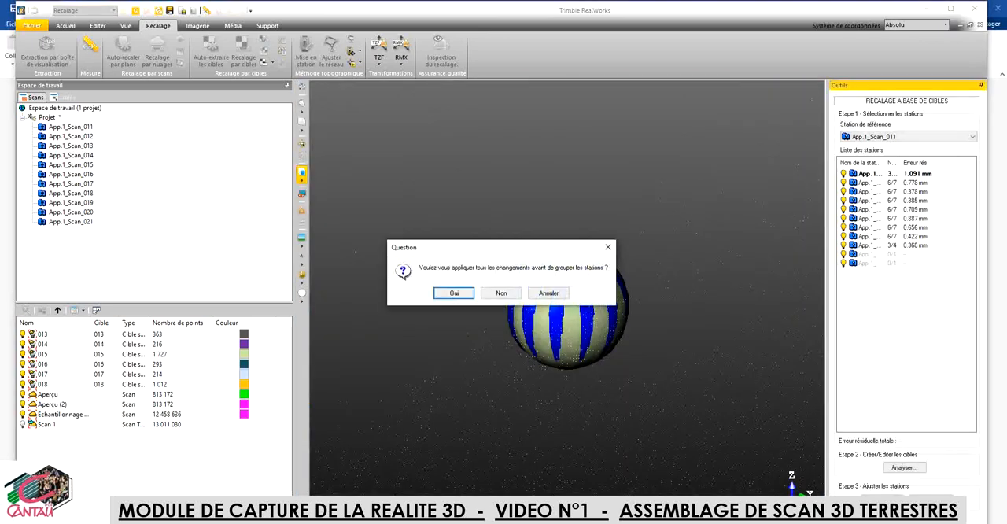
left_click(454, 293)
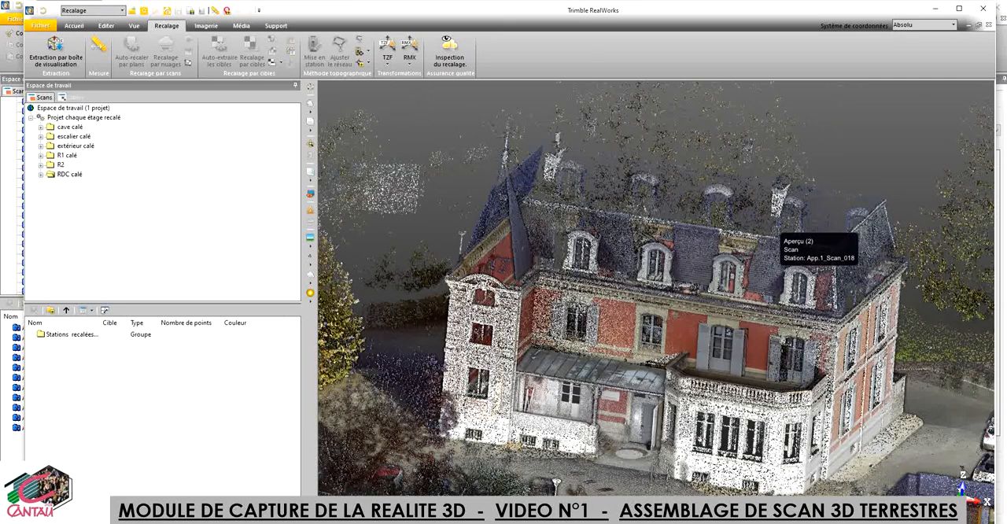
Step: Examine the registered château exterior from another side in the Projet chaque étage recalé window
mouse_move(678, 336)
left_mouse_down()
mouse_move(463, 335)
mouse_move(463, 346)
mouse_move(462, 333)
left_mouse_up()
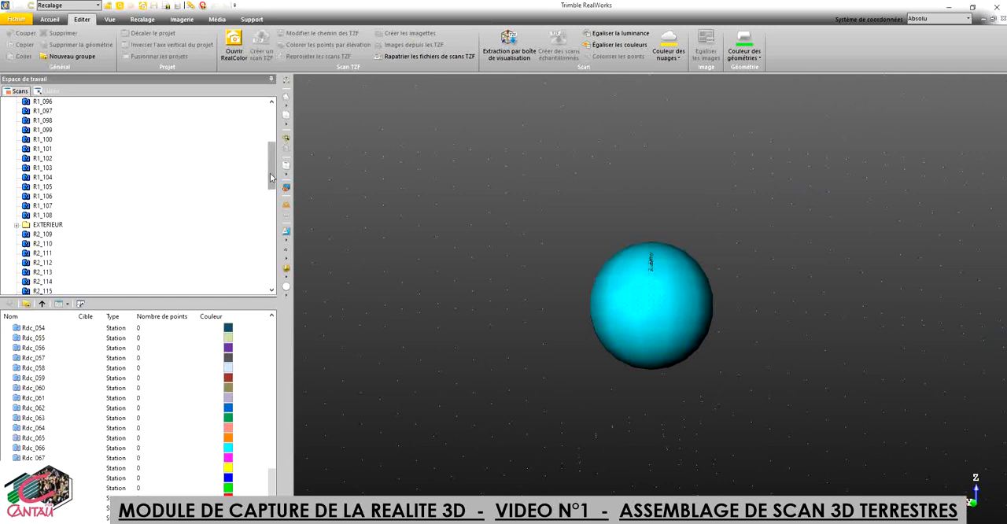
Step: Create a new group named rdc directly under the project Projet brut tzf
left_click_drag(272, 177, 272, 134)
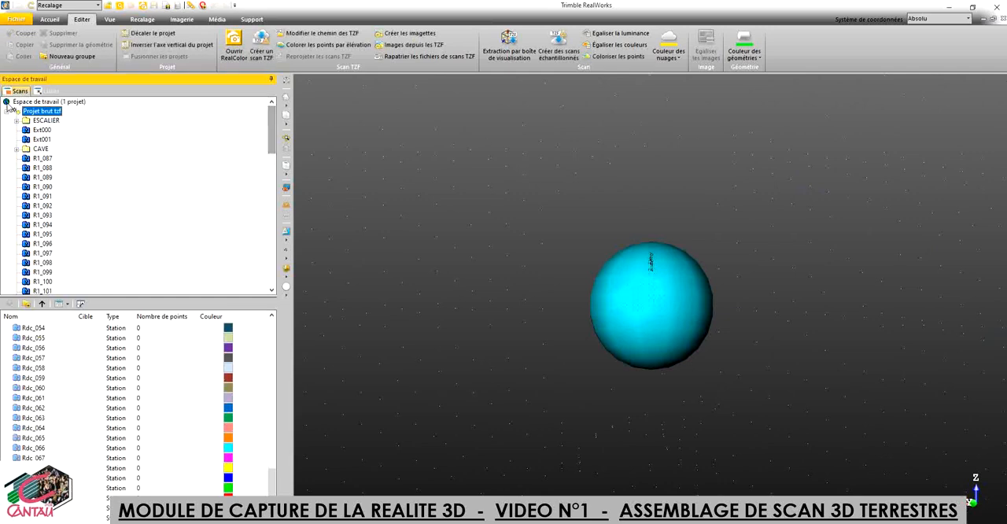
right_click(39, 115)
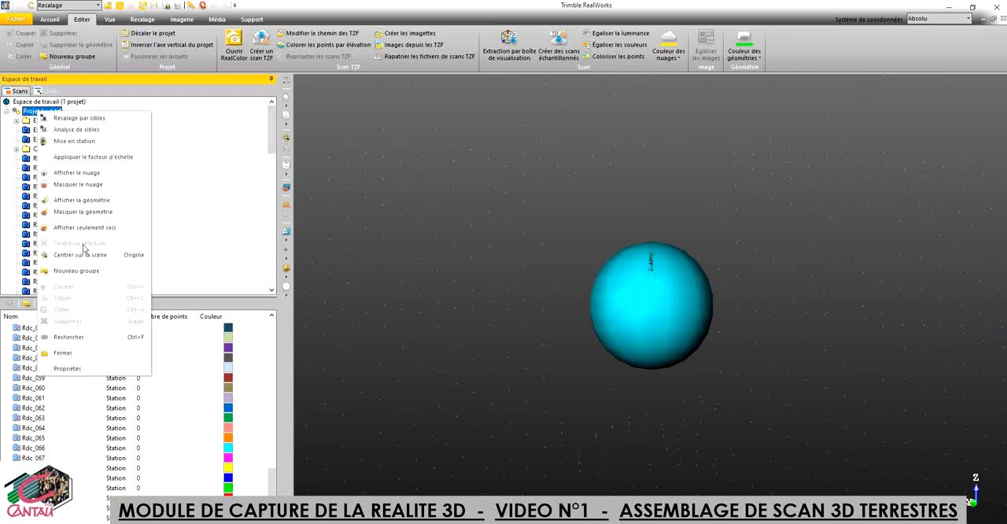
left_click(76, 272)
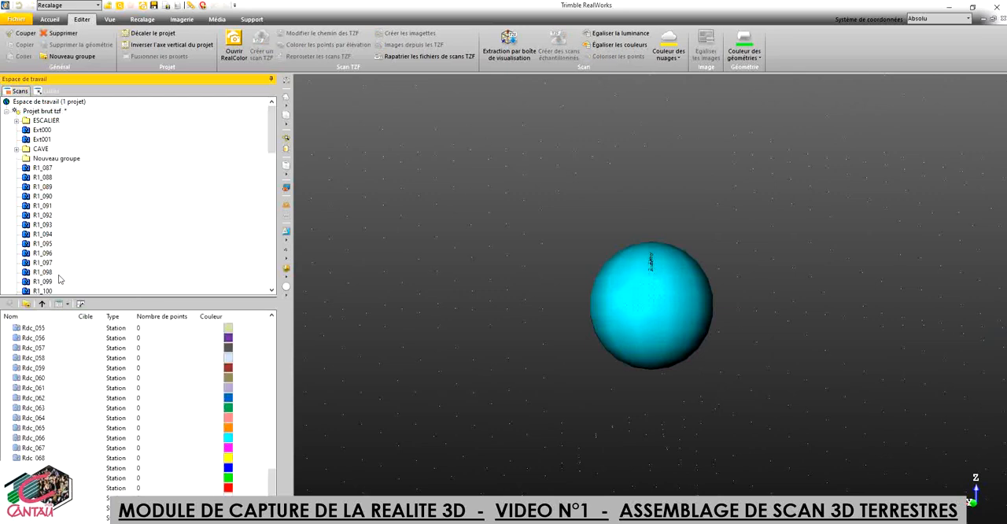
type("rdc")
key("Return")
Step: Move all ground-floor stations, from Rdc_052 to the last Rdc station, into the rdc group
scroll(71, 394, "up", 2)
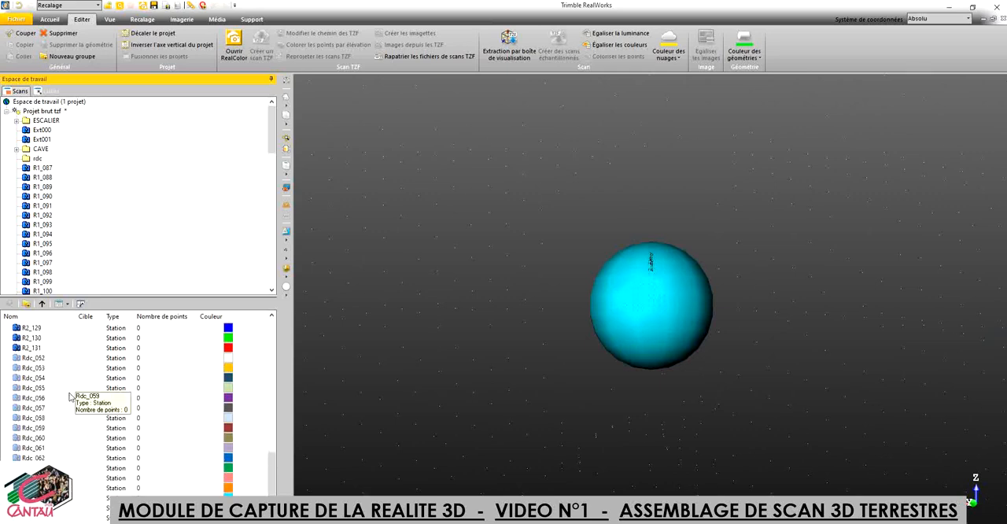
left_click(43, 360)
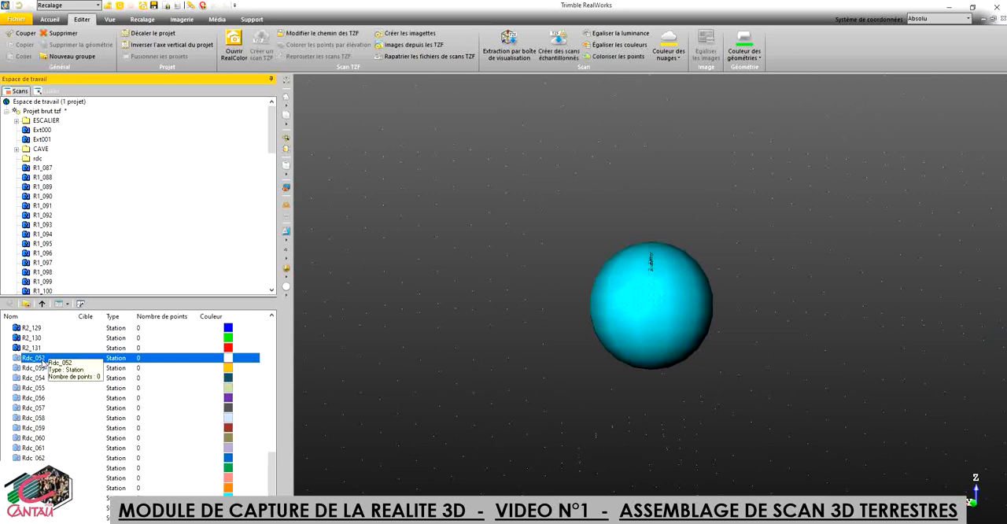
scroll(273, 476, "down", 2)
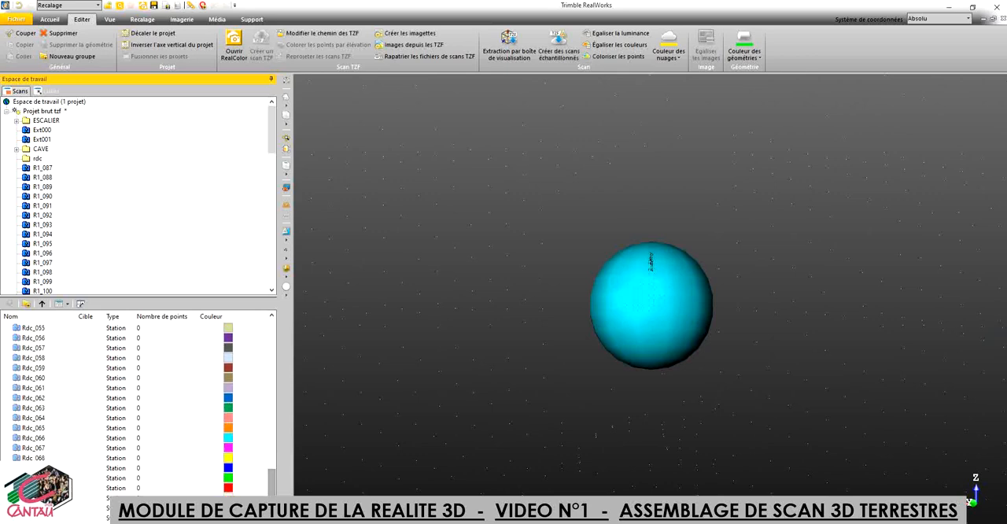
left_click(39, 517, "shift")
left_click_drag(40, 488, 37, 159)
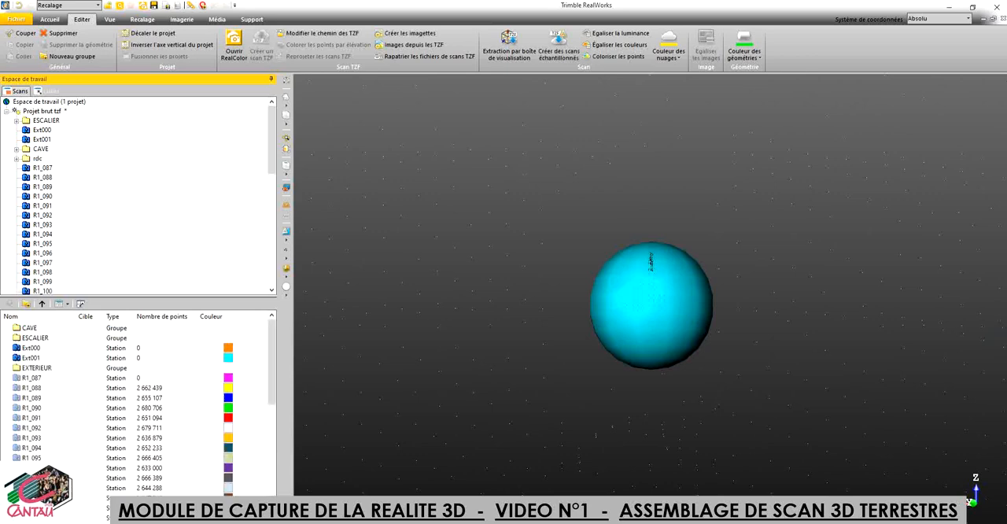
Step: Auto-register all stations of the rdc group by planes, with Rdc_063 as reference station and a preview scan generated
left_click(37, 159)
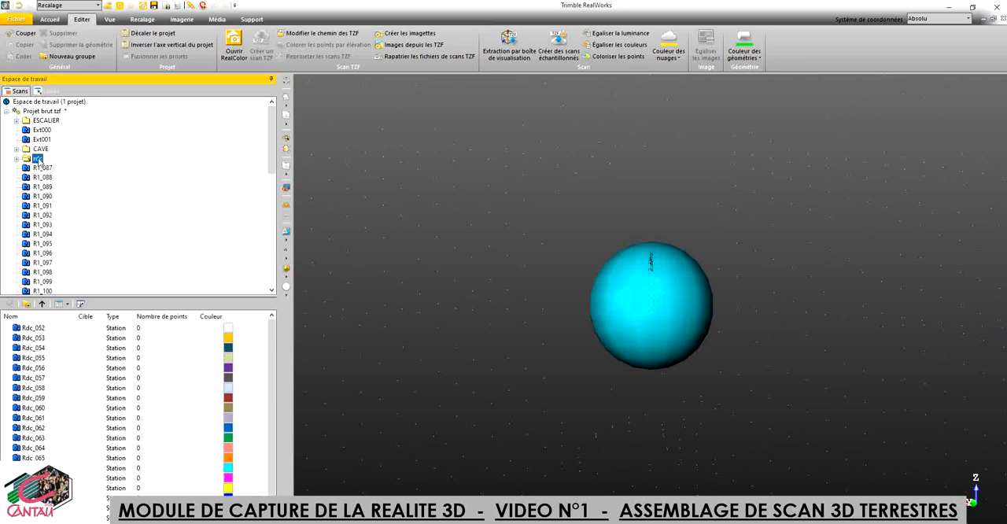
left_click(152, 22)
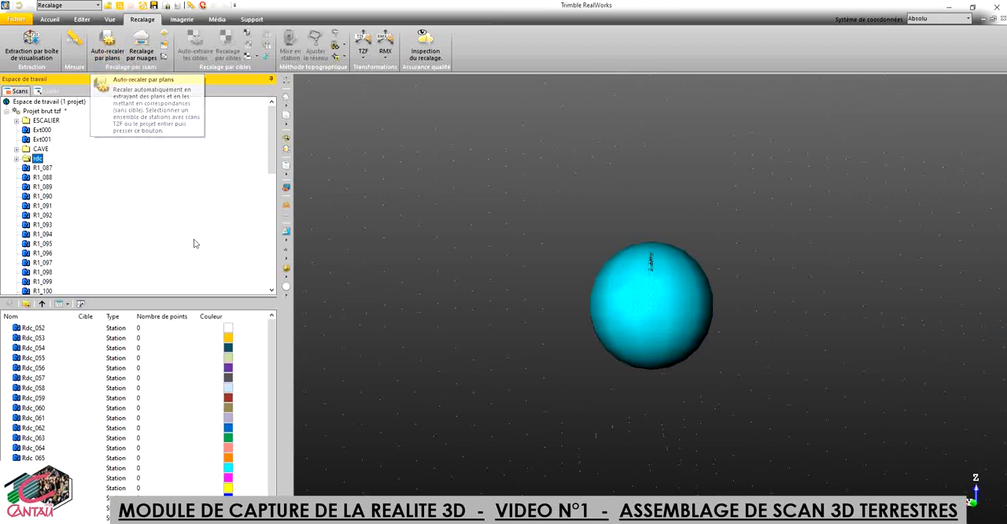
key("ctrl+a")
scroll(273, 394, "down", 1)
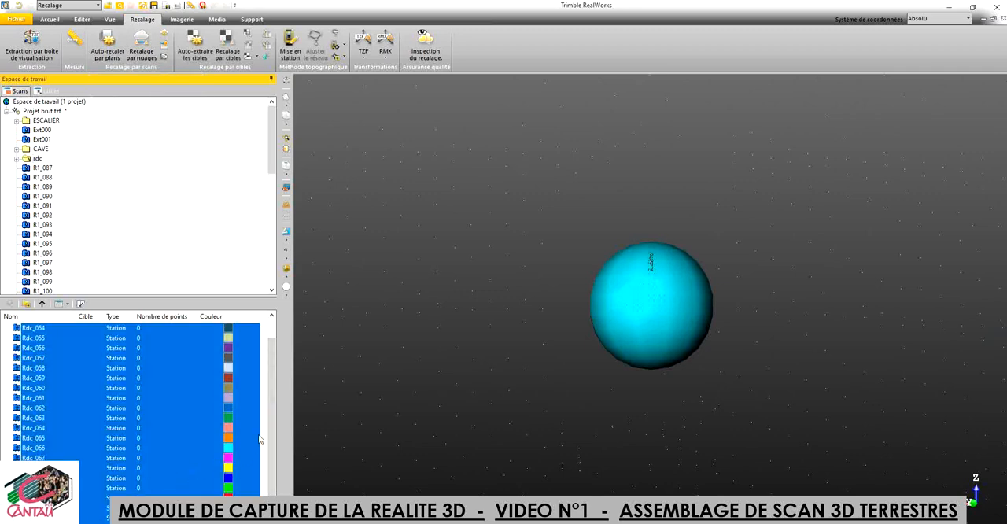
scroll(273, 378, "up", 1)
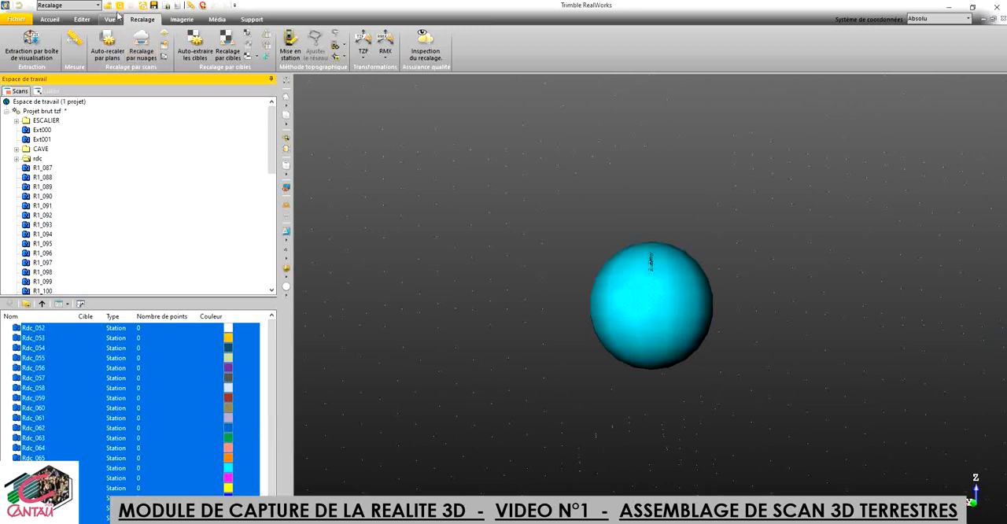
left_click(107, 47)
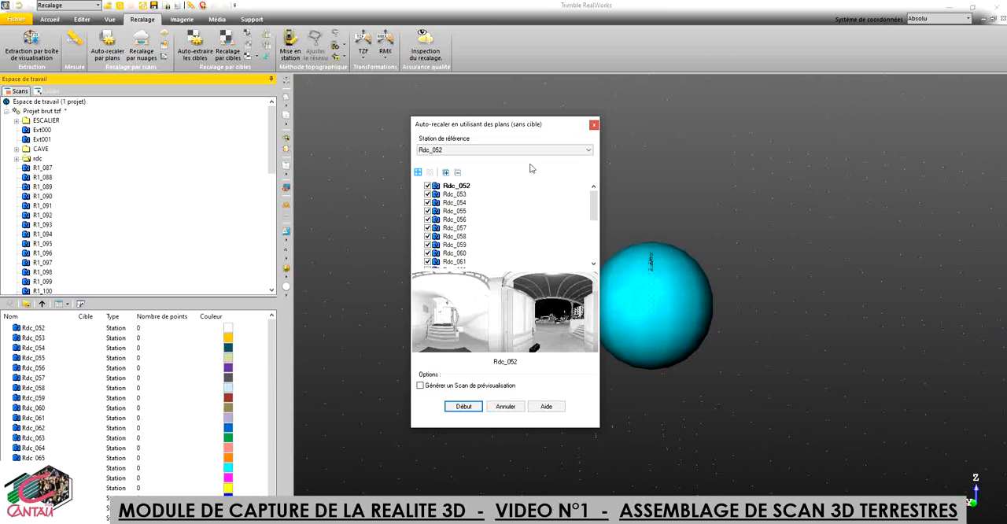
left_click(589, 150)
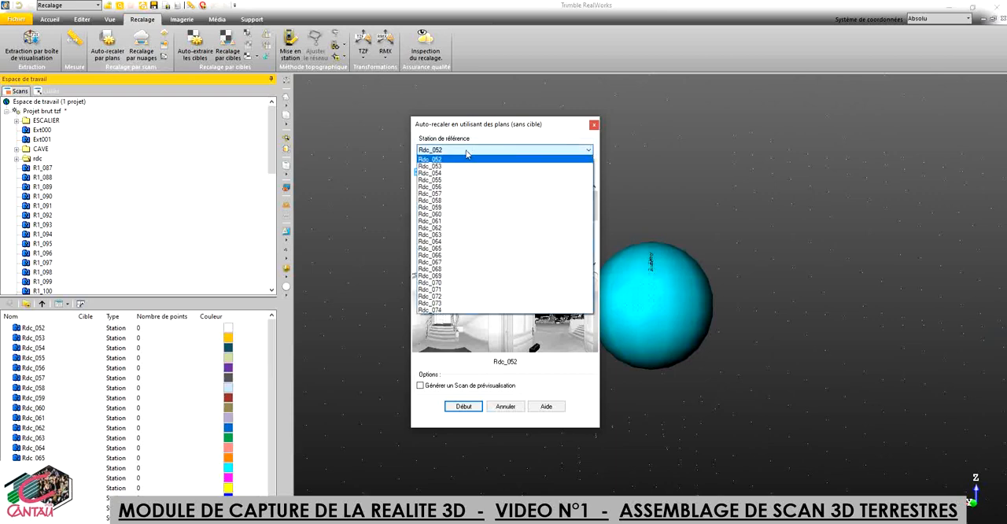
left_click(451, 236)
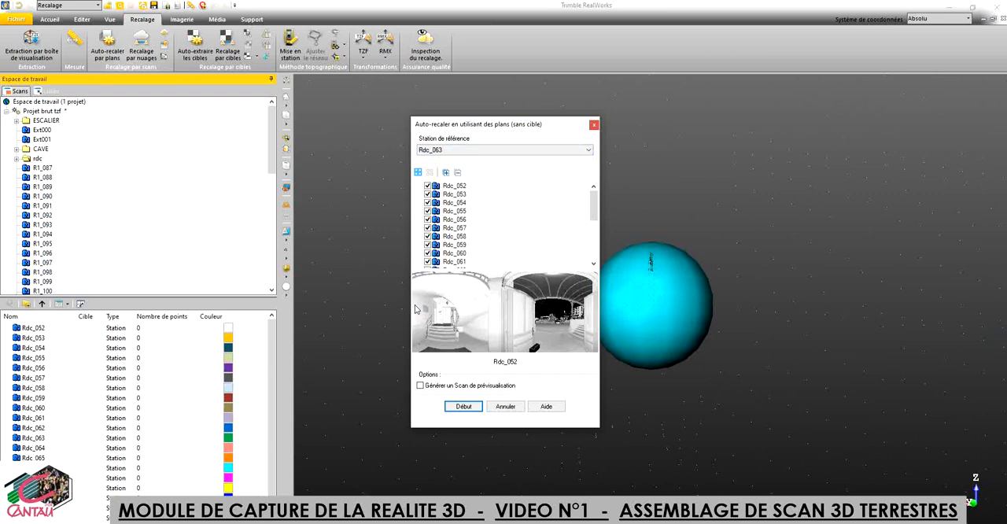
left_click(420, 385)
left_click(465, 409)
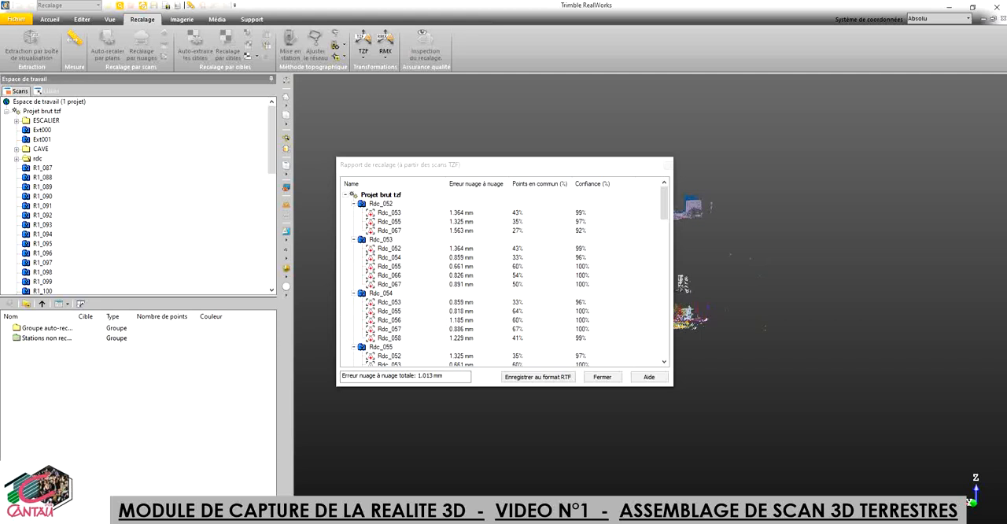
Step: Enlarge the registration report and save it in RTF format in Documents as CALAGE RDC
mouse_move(676, 386)
left_mouse_down()
mouse_move(696, 388)
mouse_move(685, 393)
left_mouse_up()
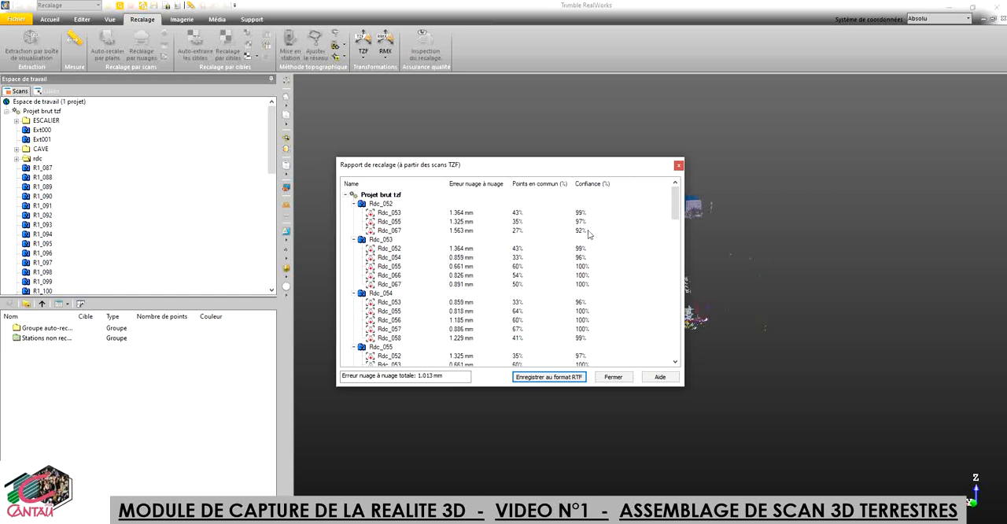
left_click_drag(686, 387, 823, 476)
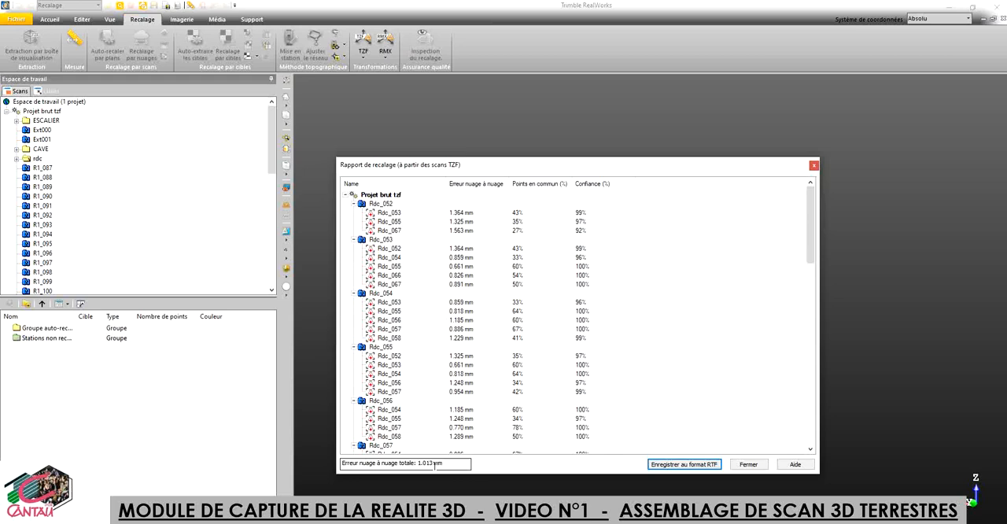
left_click(686, 464)
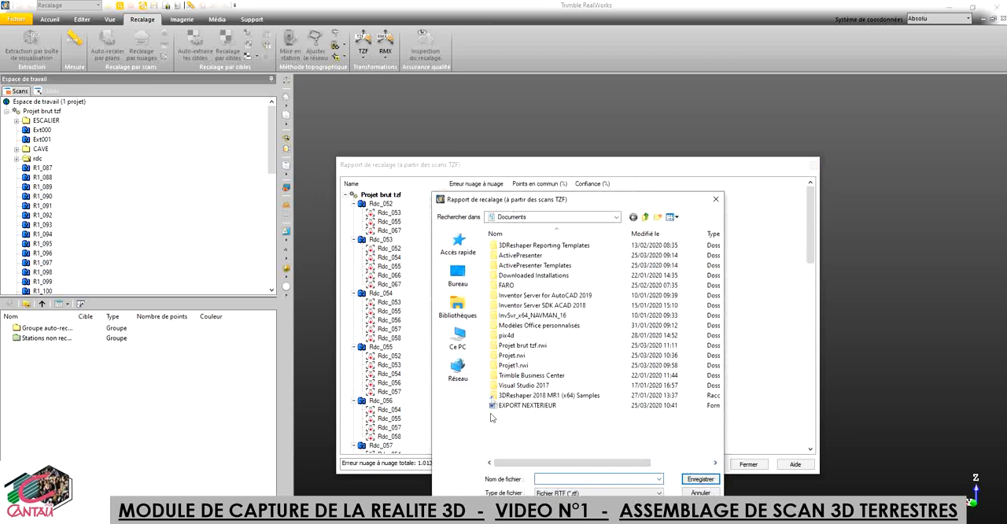
left_click(549, 480)
type("EX")
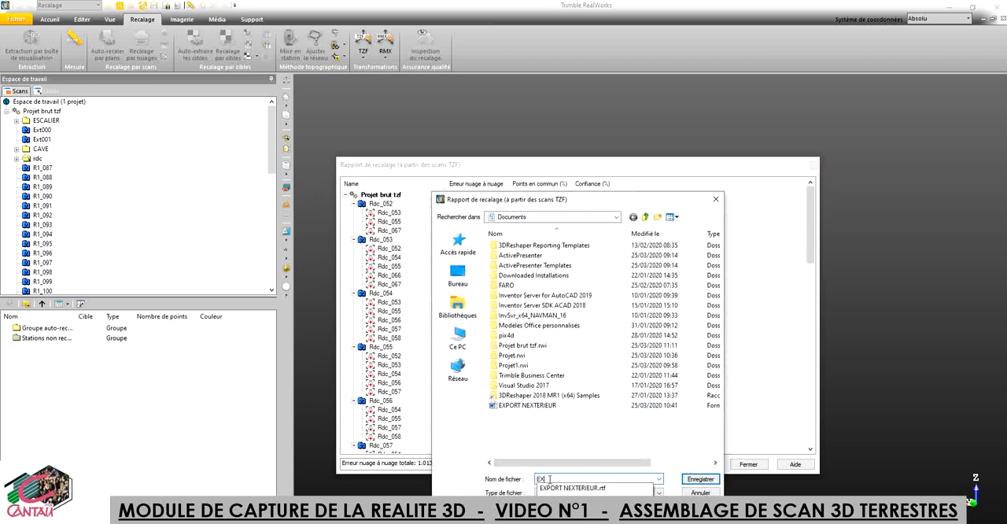
key("BackSpace")
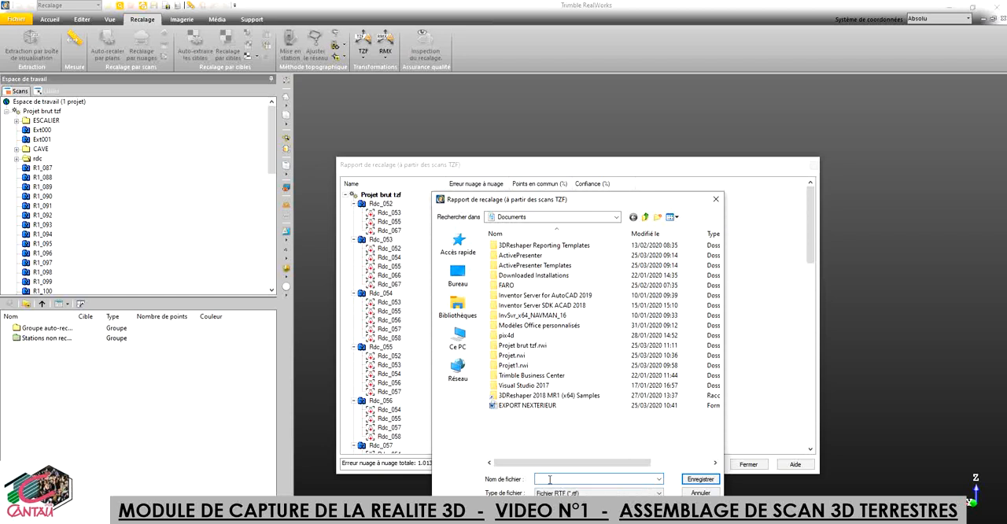
type("CALAGE RDC")
left_click(700, 479)
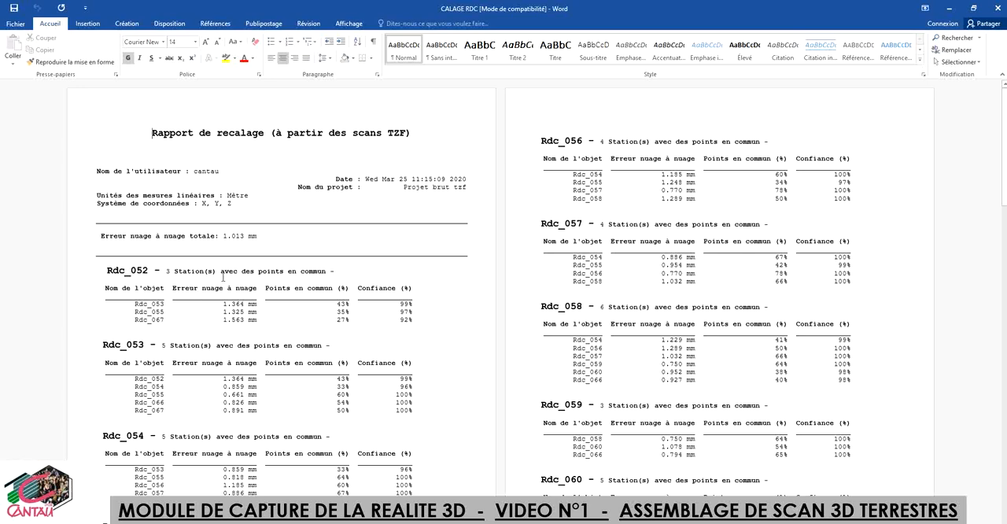
Step: Examine each station's cloud-to-cloud error, common points and confidence in the CALAGE RDC document, and close it and the registration report
scroll(223, 277, "down", 1)
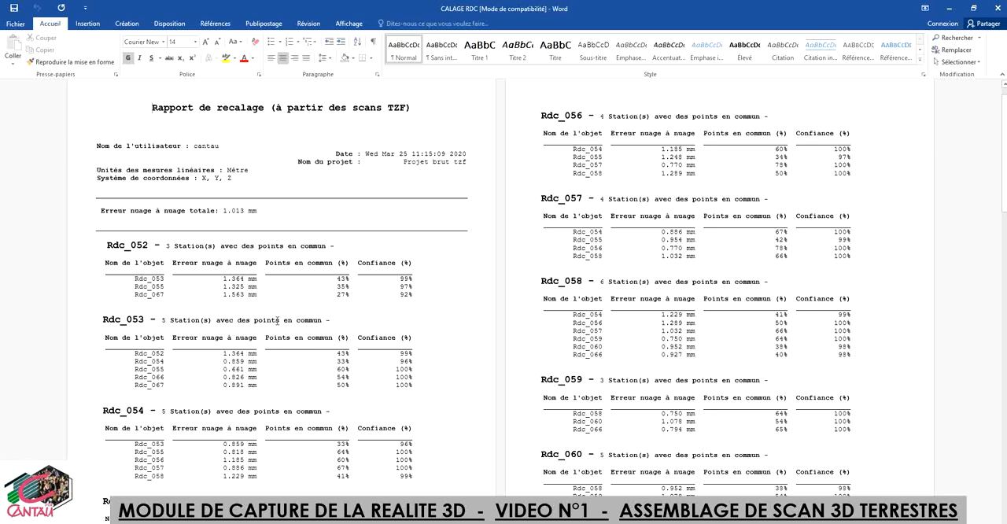
scroll(291, 321, "down", 20)
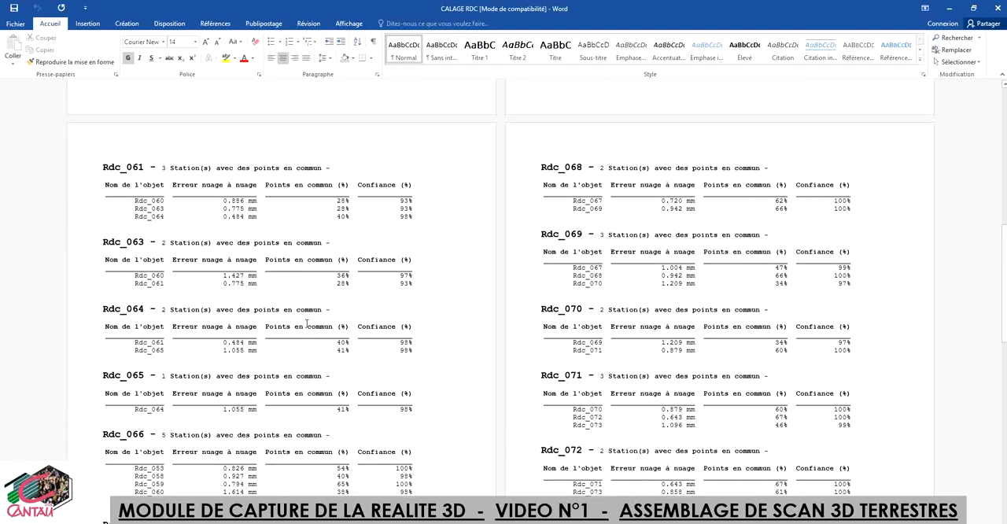
scroll(307, 322, "down", 10)
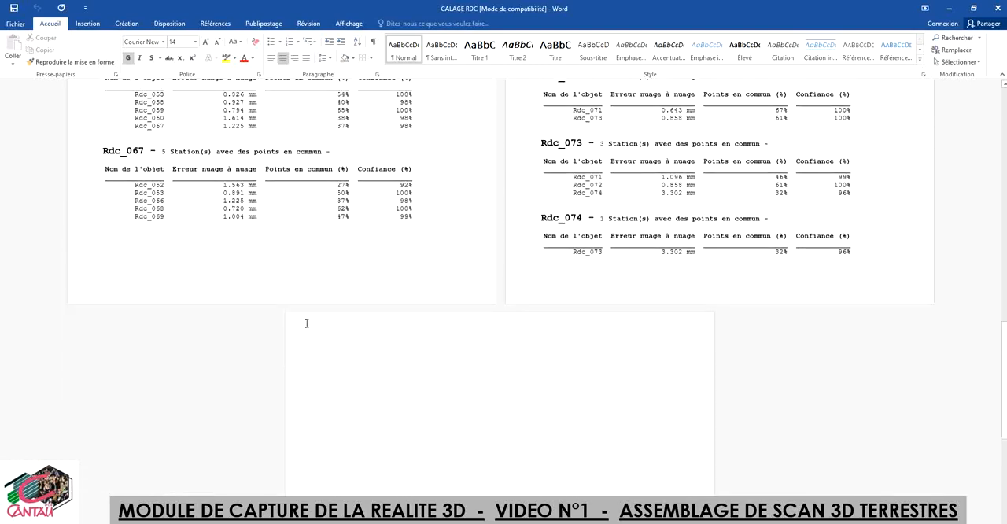
scroll(836, 261, "up", 2)
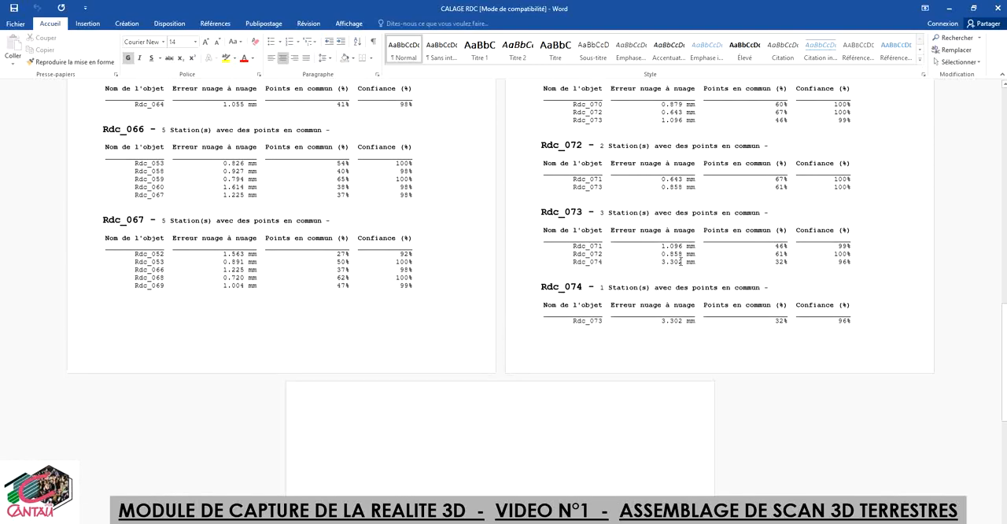
scroll(671, 325, "up", 4)
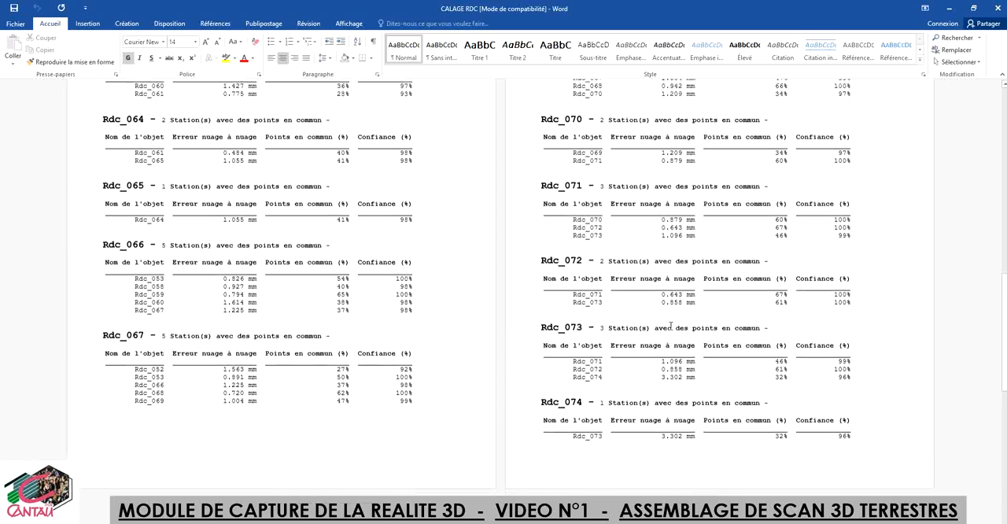
scroll(613, 234, "up", 9)
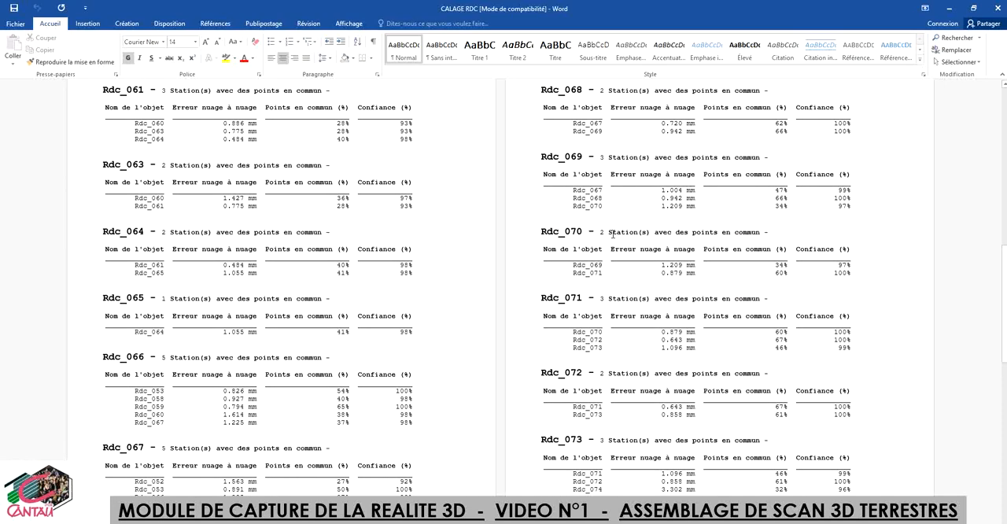
scroll(613, 234, "up", 4)
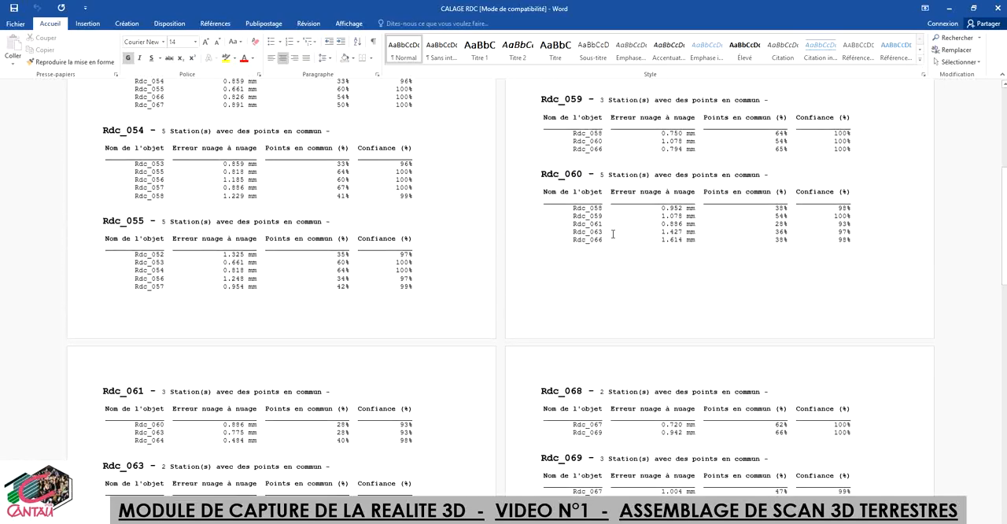
left_click(998, 7)
left_click(949, 8)
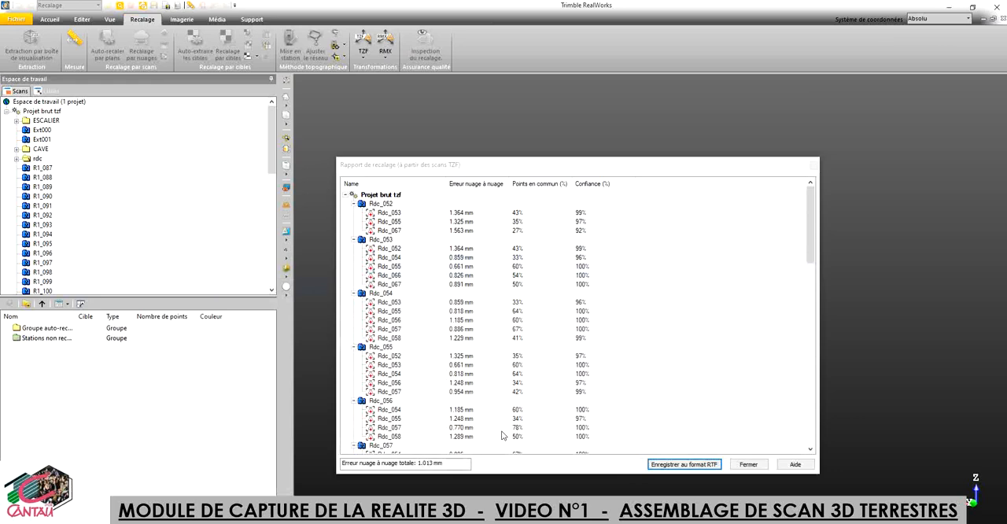
left_click(748, 465)
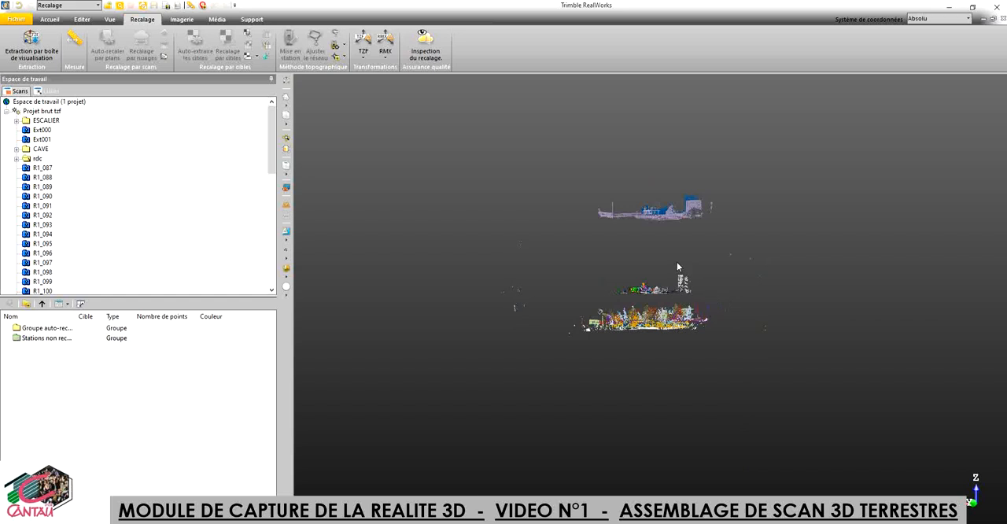
Step: Expand the rdc group and its Stations non recalées subgroup, and examine the floor point clouds in the 3D view
scroll(677, 263, "up", 1)
scroll(677, 264, "up", 1)
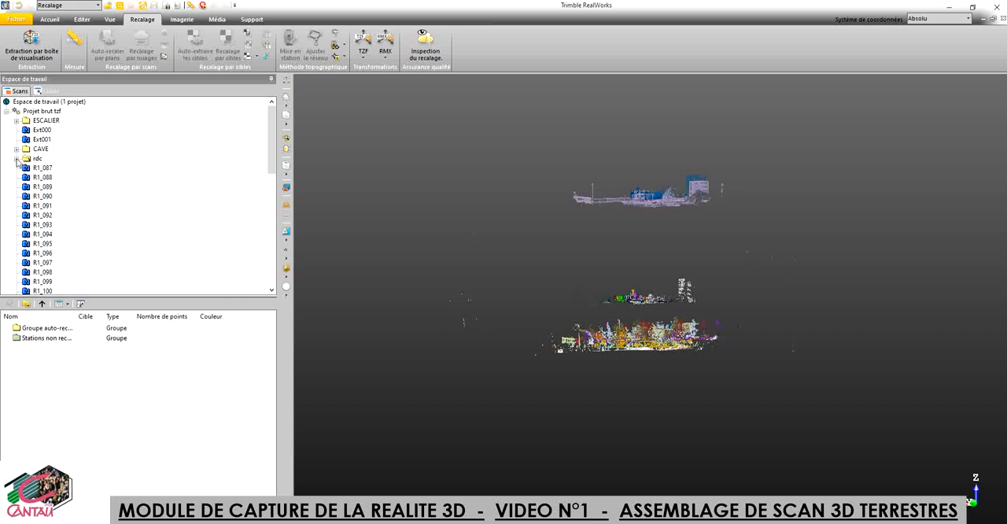
left_click(17, 160)
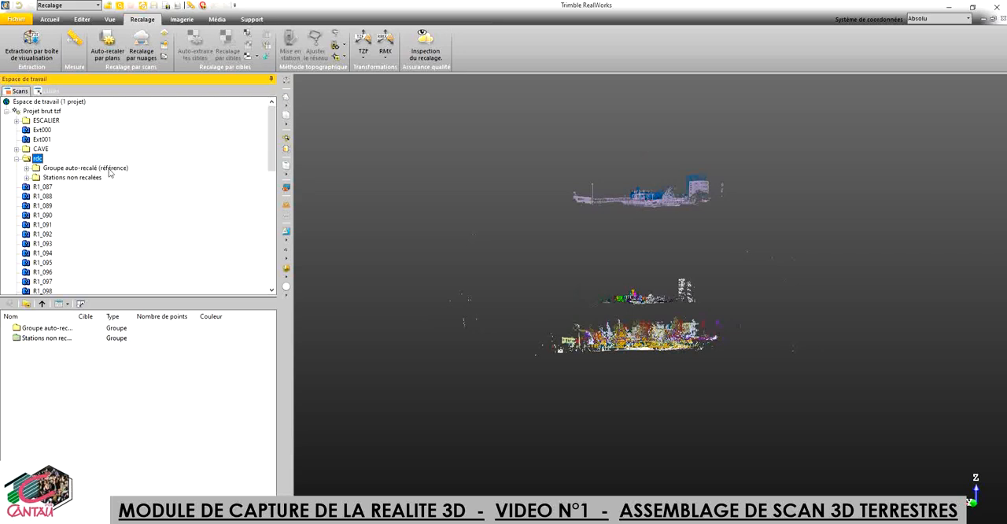
left_click(26, 178)
scroll(665, 196, "up", 1)
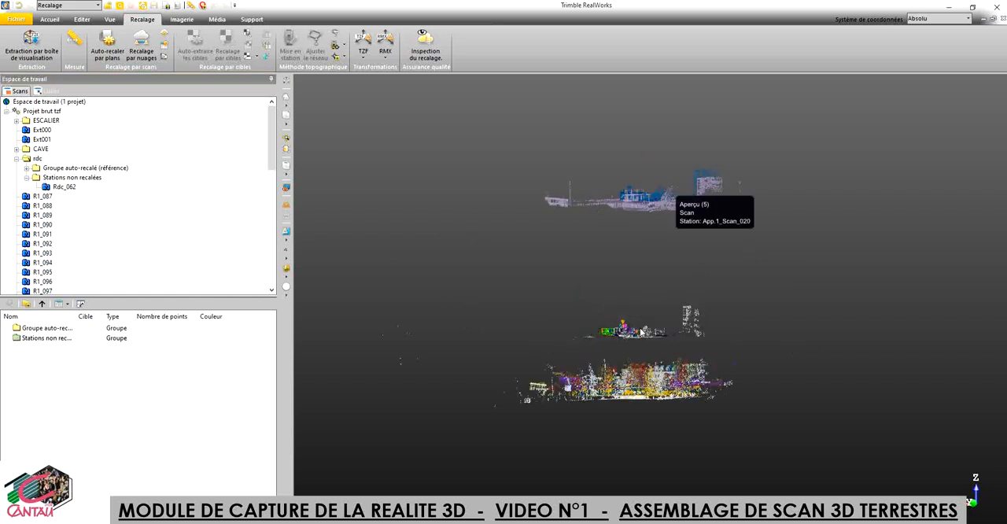
scroll(632, 334, "up", 1)
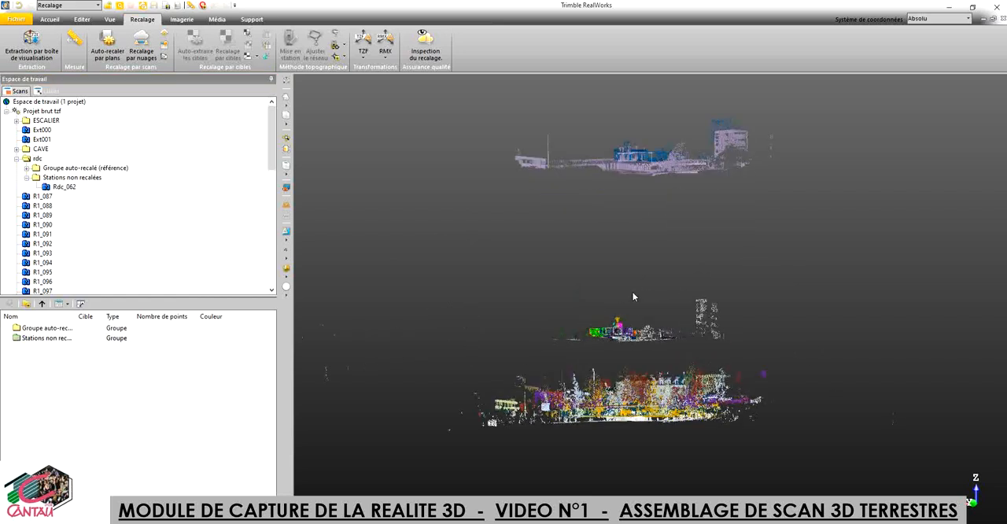
scroll(636, 289, "up", 1)
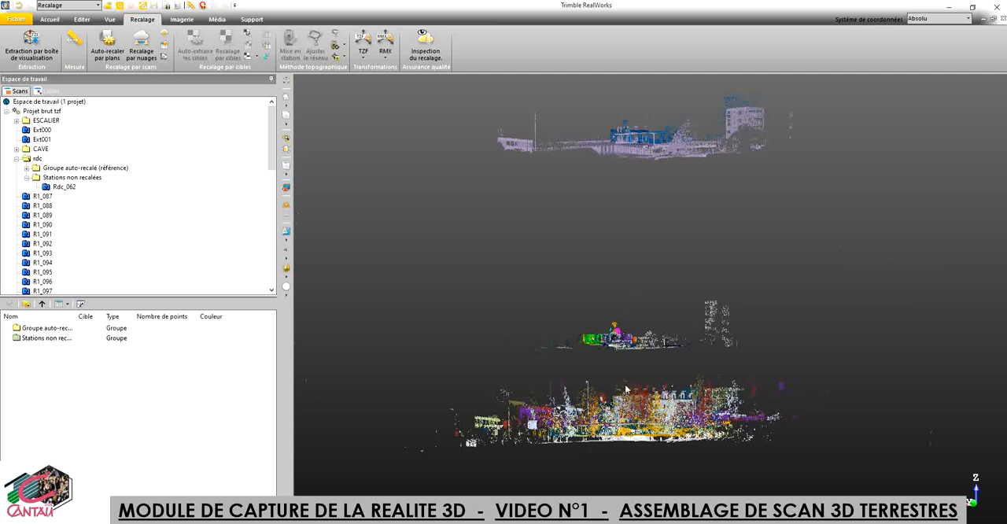
Step: Hide the point cloud of the EXTERIEUR group and inspect the remaining rdc scans in the 3D view
left_click_drag(639, 420, 644, 443)
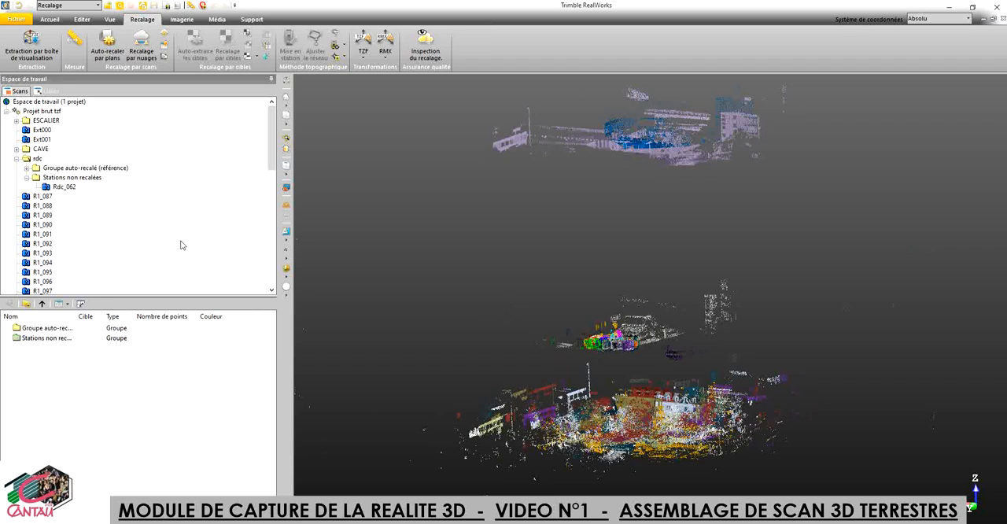
left_click_drag(271, 167, 273, 245)
left_click(43, 159)
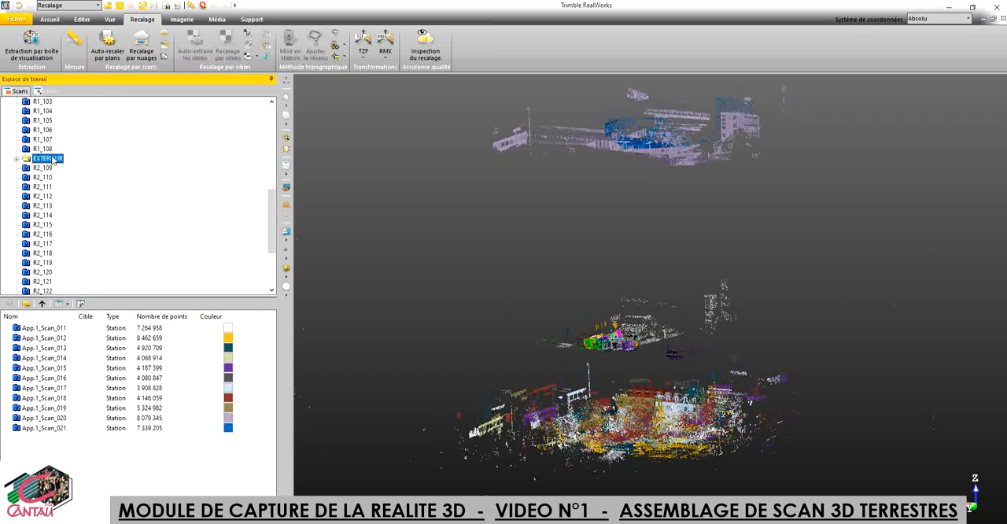
right_click(44, 159)
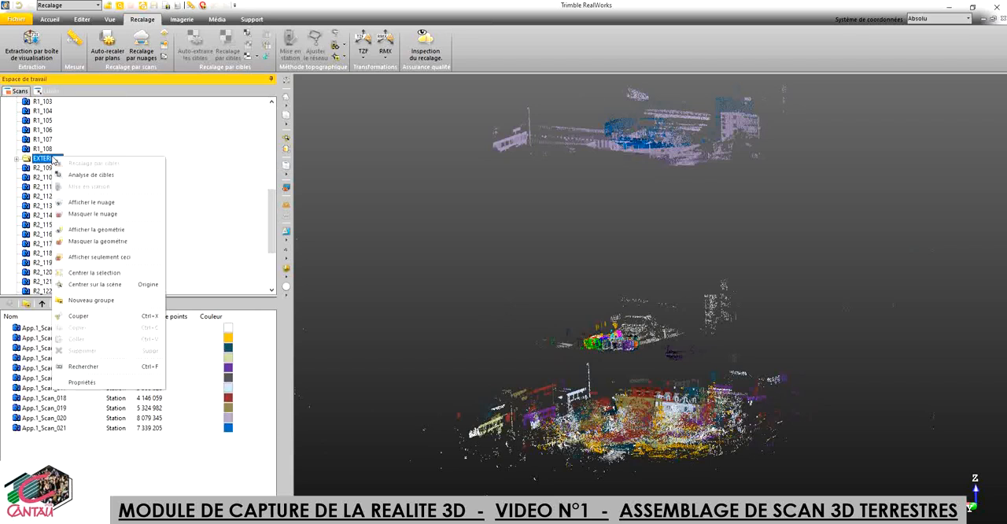
left_click(98, 216)
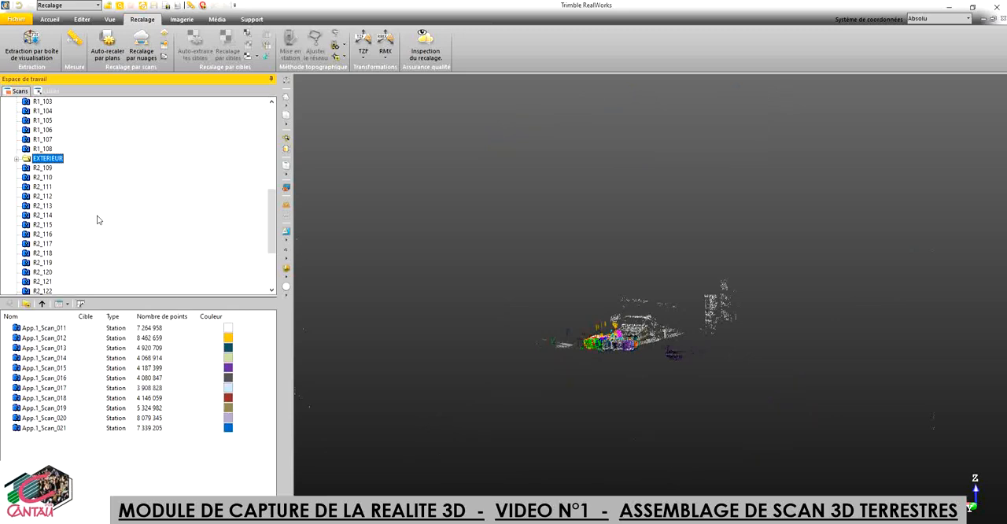
scroll(667, 298, "up", 2)
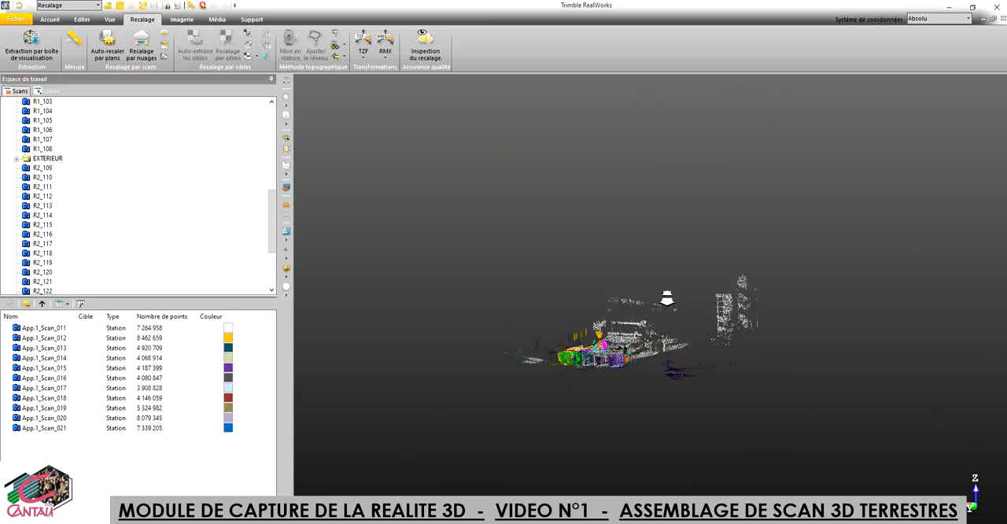
scroll(667, 300, "up", 3)
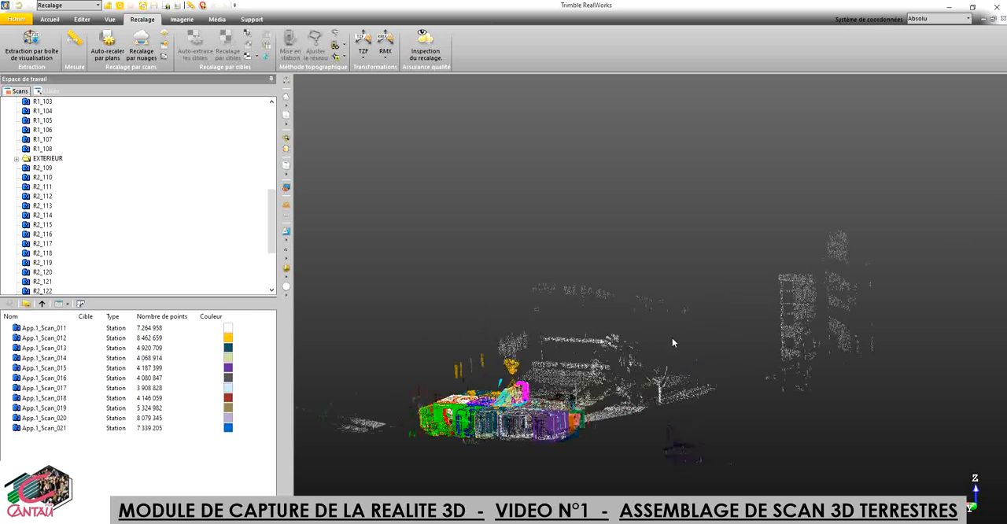
scroll(673, 342, "down", 3)
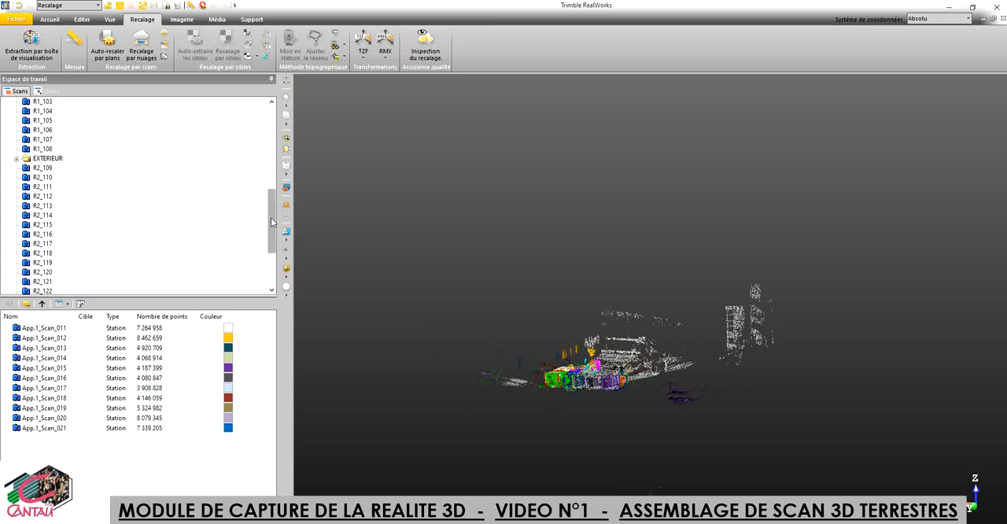
Step: Hide the point cloud of Groupe auto-recalé (référence) in the rdc group to isolate the unregistered station Rdc_062
left_click_drag(272, 222, 271, 146)
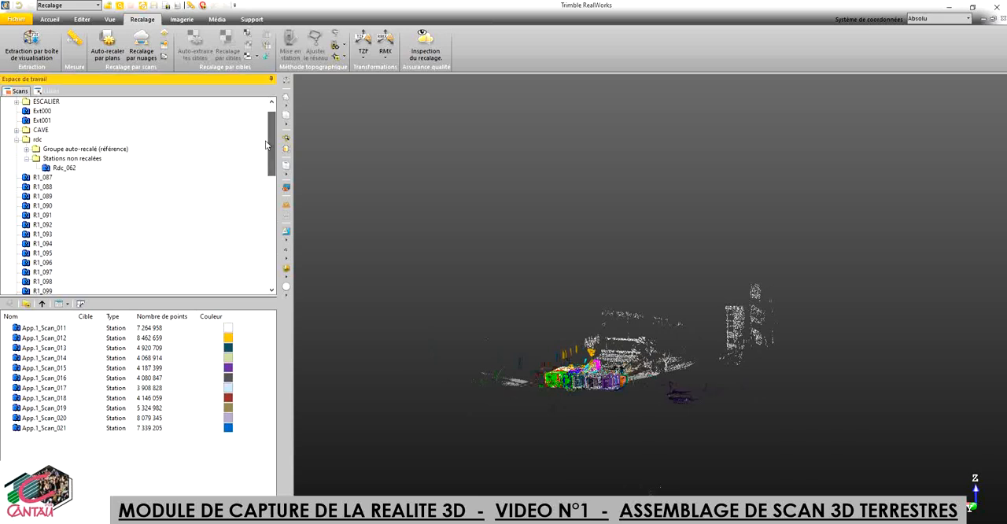
left_click(63, 169)
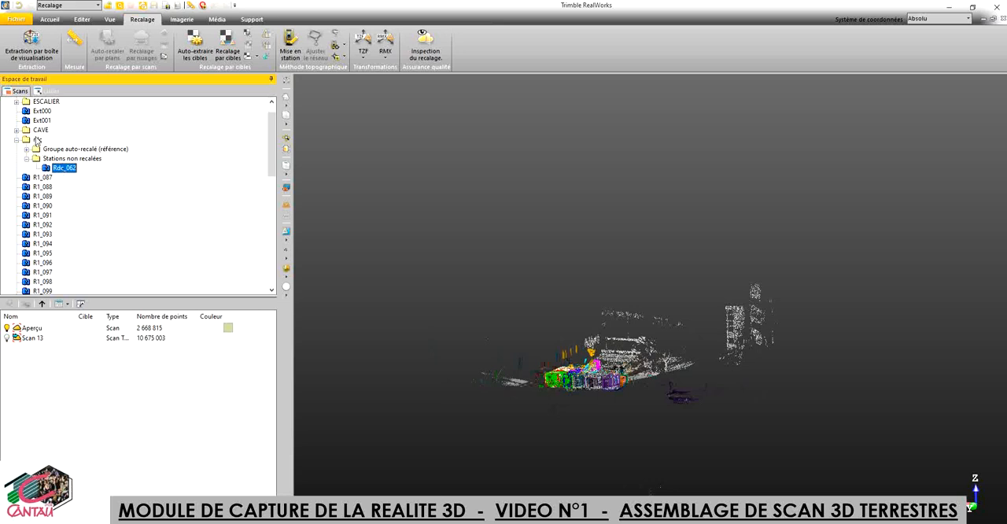
left_click(66, 151)
right_click(66, 154)
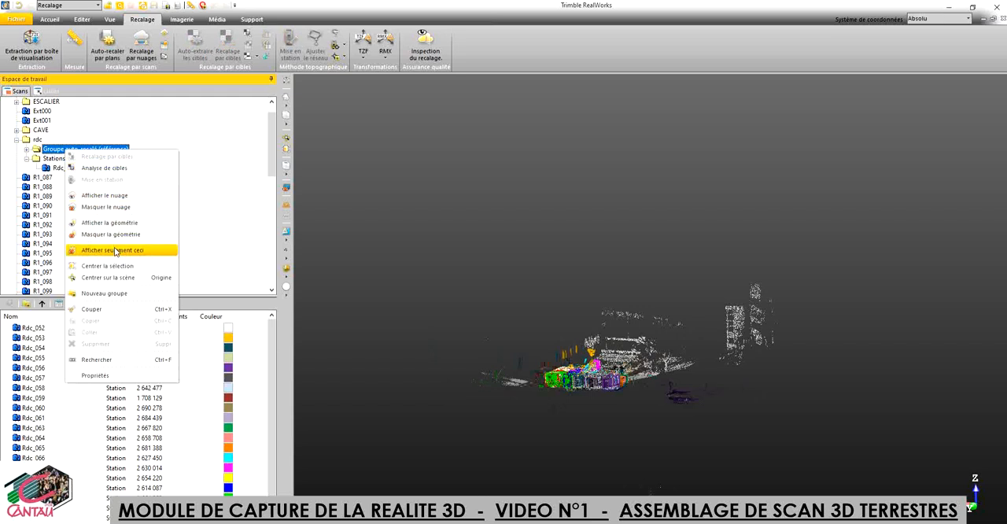
left_click(110, 207)
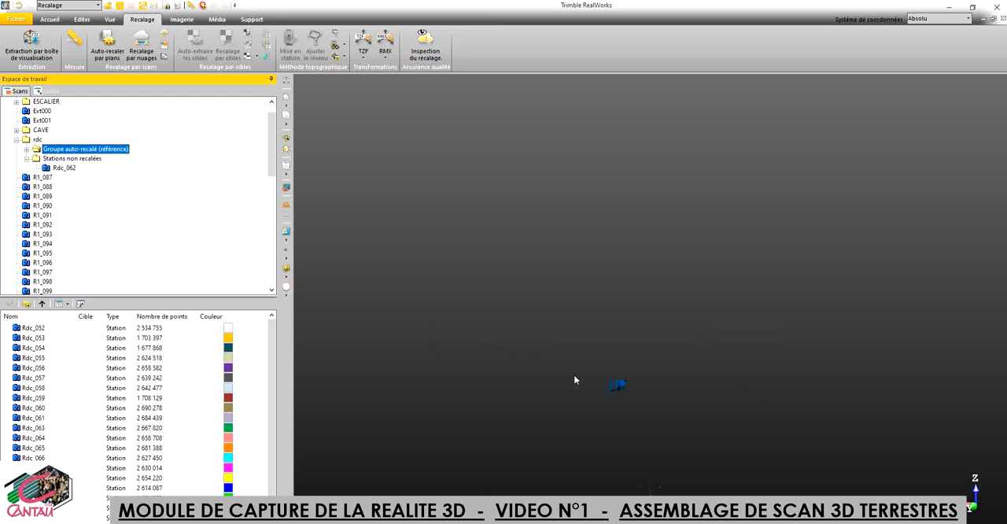
Step: Examine the isolated Rdc_062 scan up close, including its walls and doorway
left_click(623, 390)
scroll(621, 387, "up", 8)
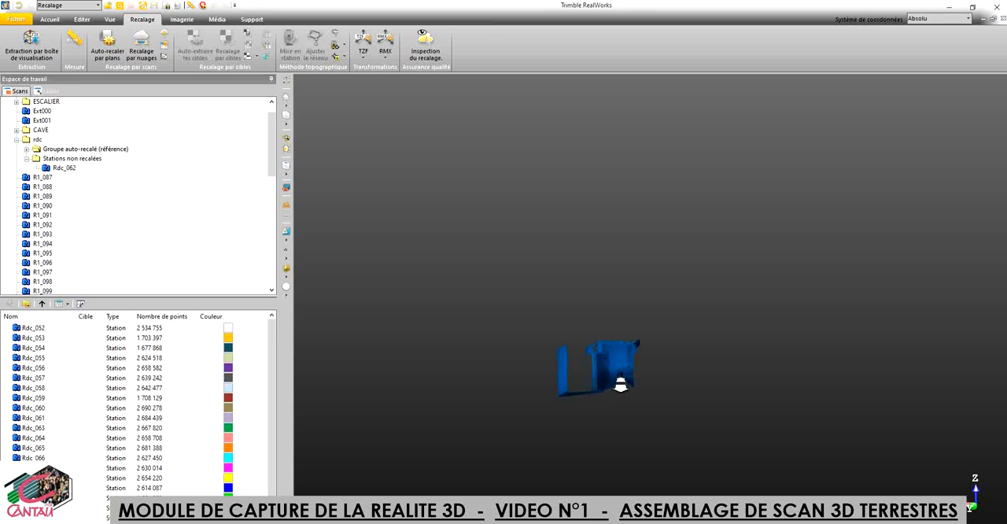
scroll(621, 386, "up", 3)
left_click_drag(622, 401, 627, 411)
middle_click_drag(619, 392, 614, 310)
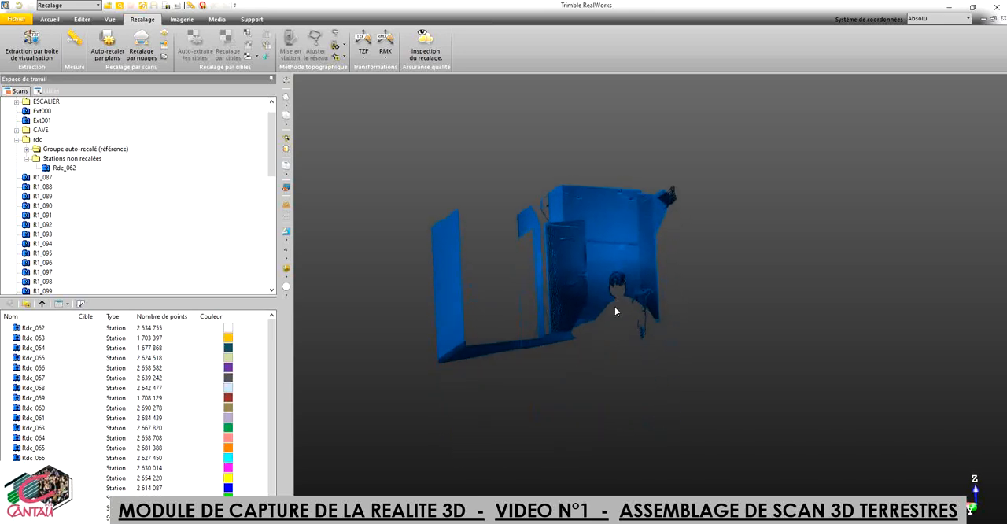
left_click_drag(614, 311, 652, 340)
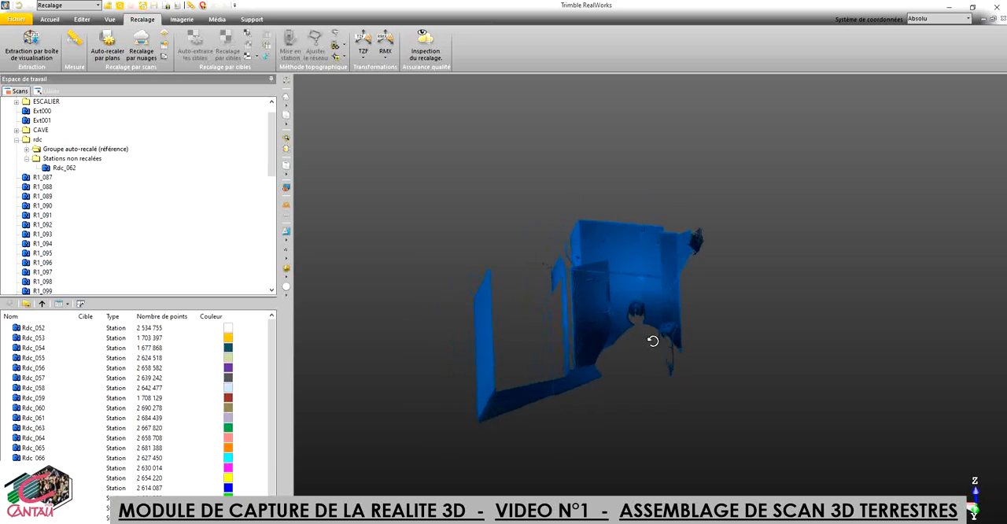
scroll(638, 353, "up", 5)
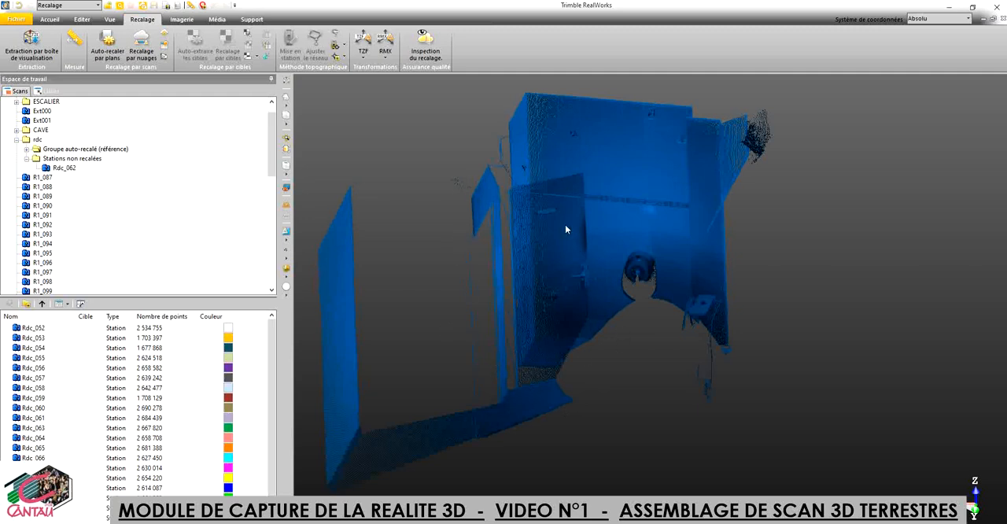
mouse_move(550, 365)
Step: Show the point cloud of Groupe auto-recalé (référence) in the rdc group
left_click(83, 149)
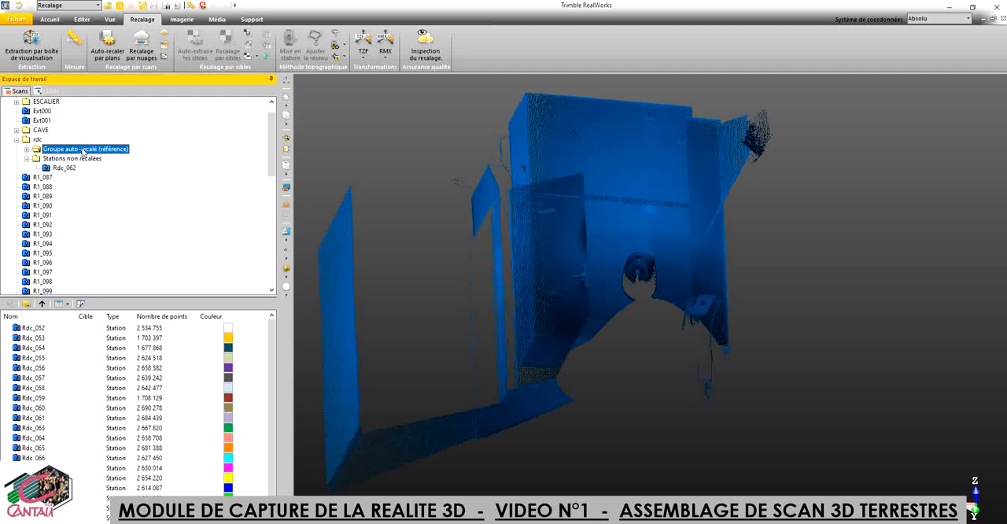
right_click(84, 151)
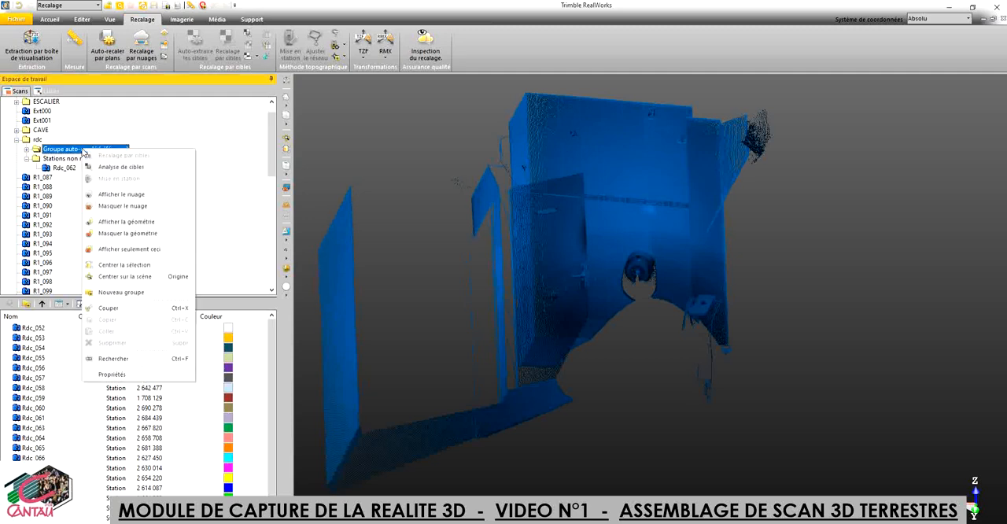
left_click(122, 194)
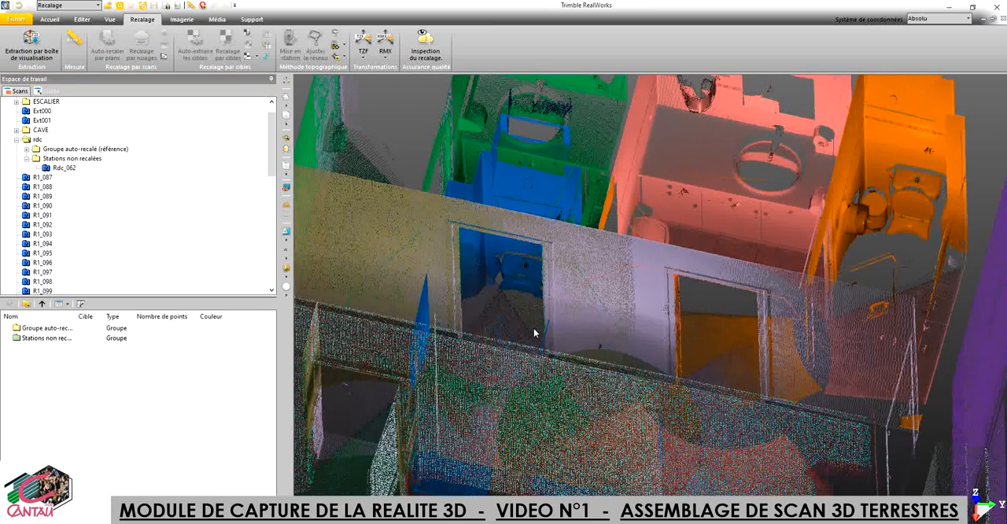
Step: Examine how the blue Rdc_062 scan sits relative to the green Rdc_063 scan and the neighbouring rooms
middle_click_drag(529, 329, 576, 396)
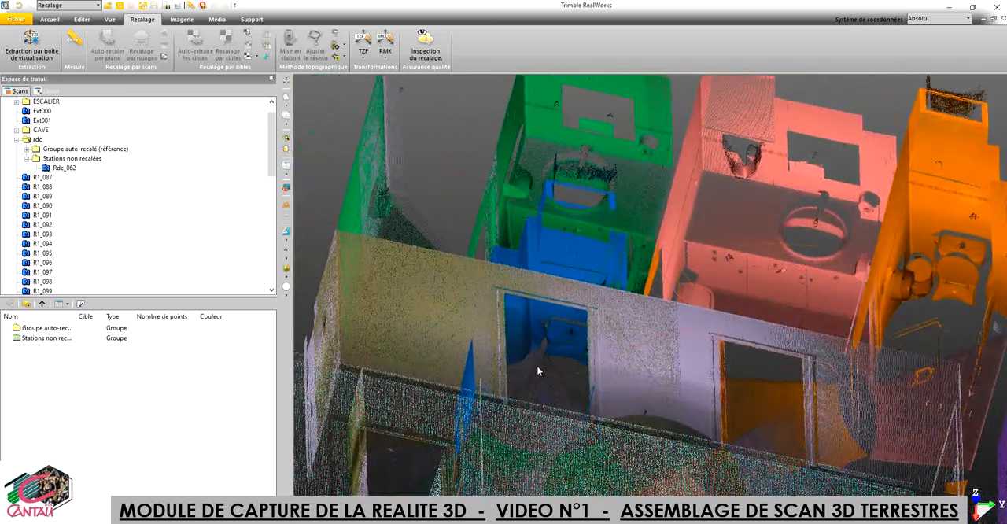
left_click_drag(536, 349, 550, 364)
middle_click_drag(559, 342, 559, 338)
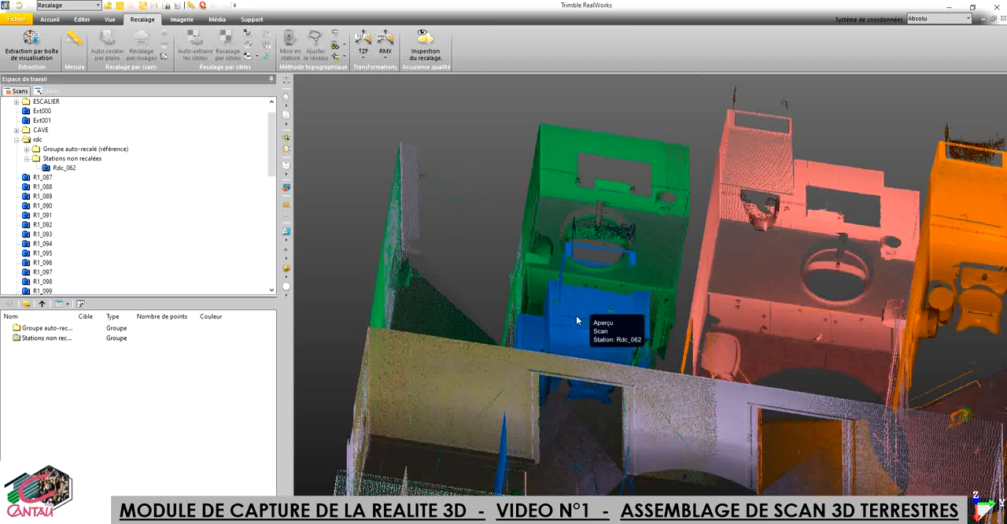
scroll(605, 381, "down", 4)
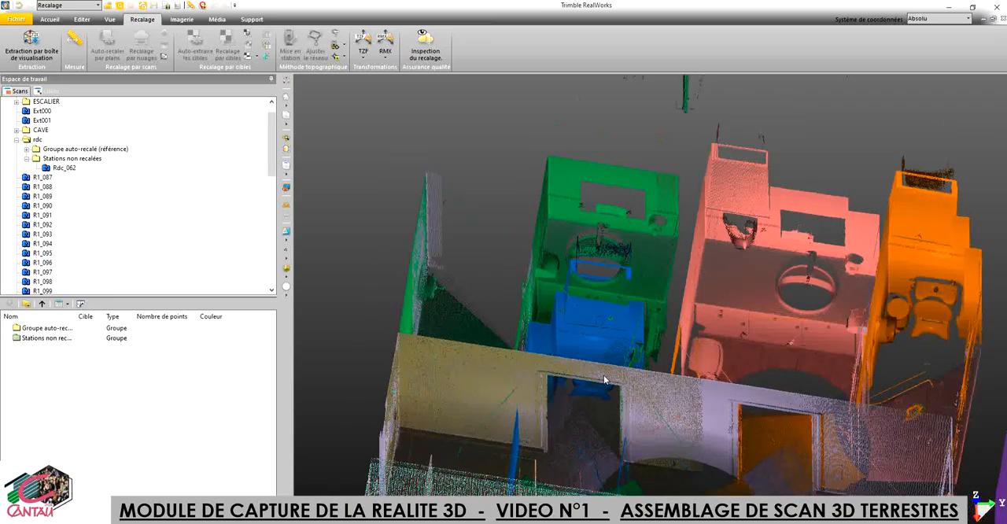
left_click_drag(594, 384, 570, 319)
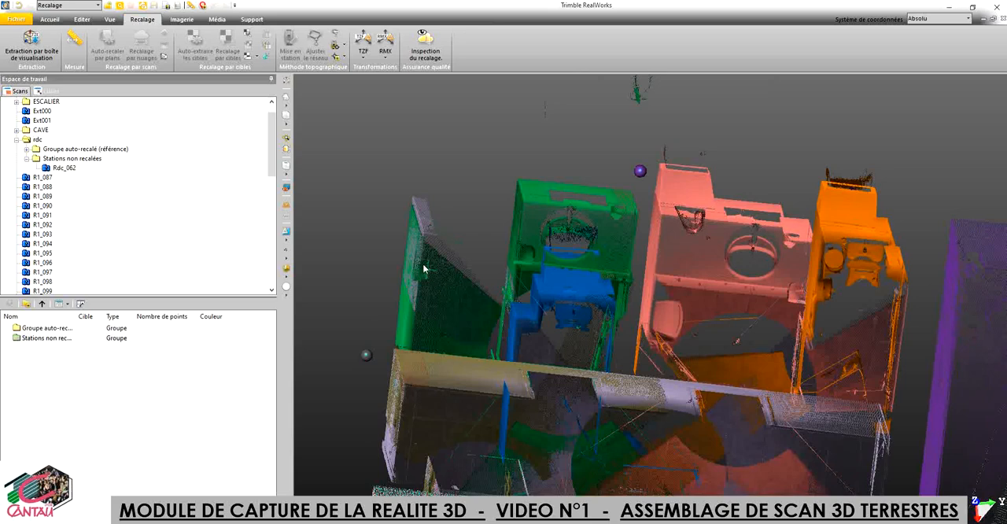
left_click_drag(476, 454, 441, 429)
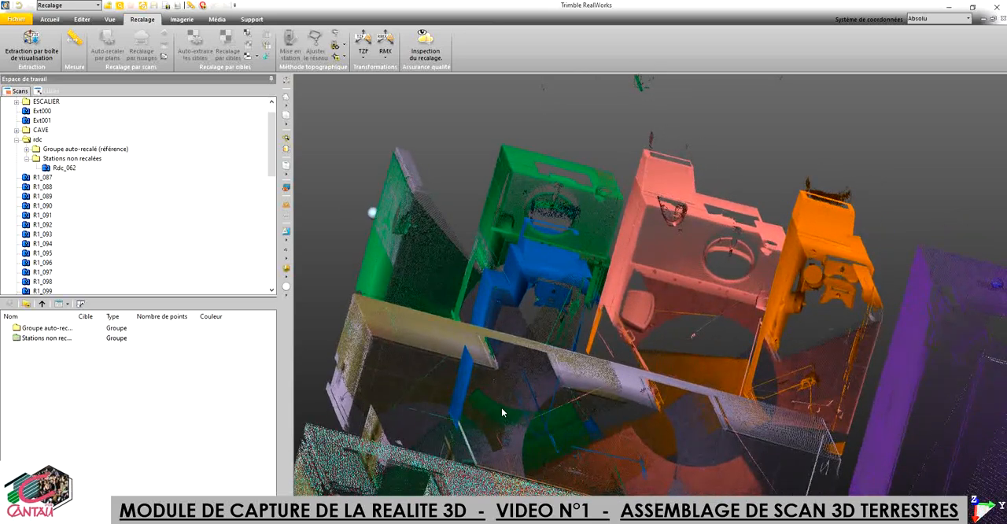
scroll(491, 346, "up", 3)
scroll(492, 346, "up", 2)
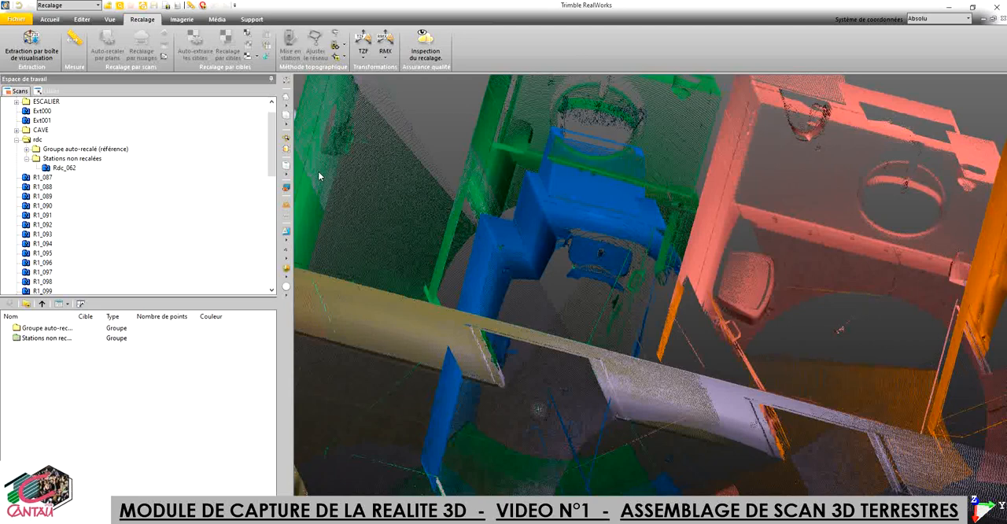
left_click_drag(407, 216, 525, 292)
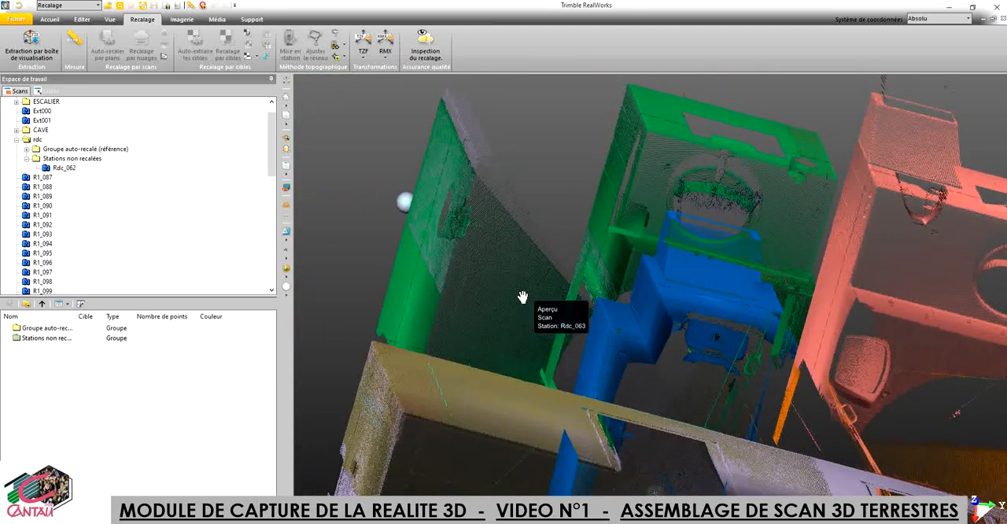
Step: Start cloud-based registration on the rdc group, with Groupe auto-recalé (référence) as reference cloud and Stations non recalées as second cloud
left_click(41, 142)
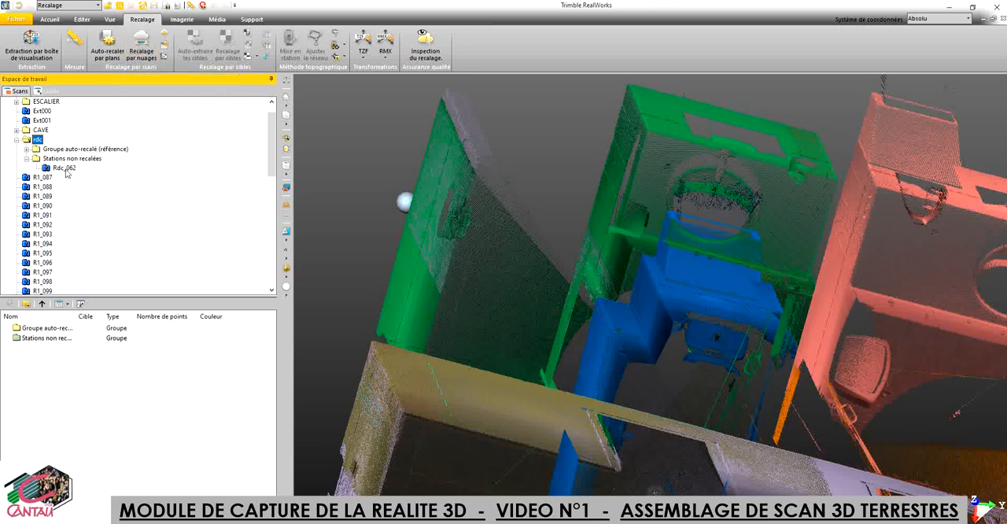
left_click(147, 53)
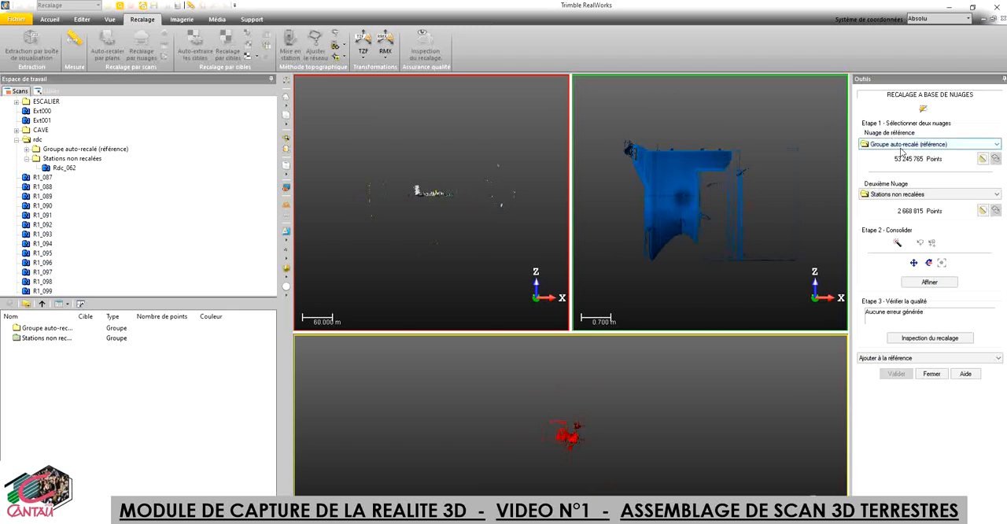
Step: Examine the reference cloud up close around the green Rdc_063 room and the adjoining beige wall with its doorway
scroll(429, 193, "up", 5)
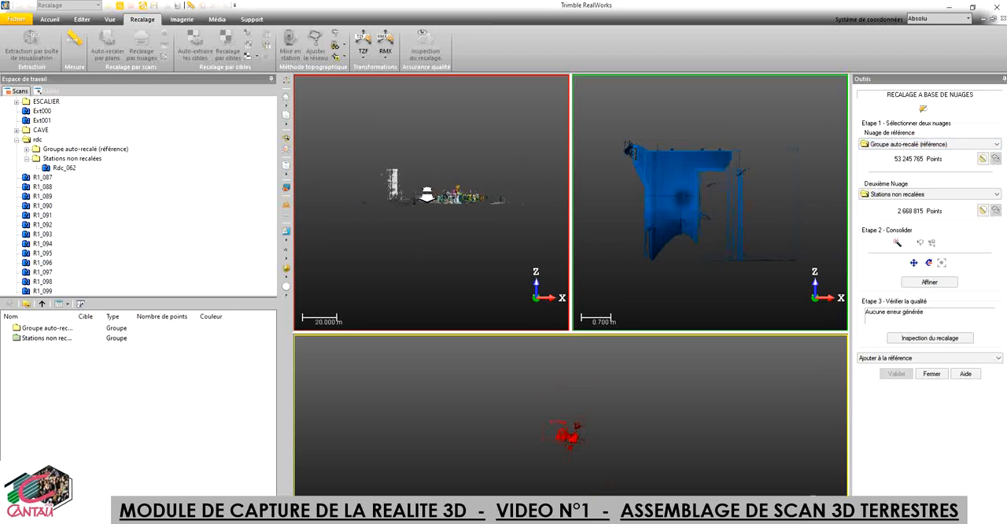
scroll(428, 195, "up", 1)
left_click_drag(434, 210, 437, 243)
scroll(482, 189, "up", 5)
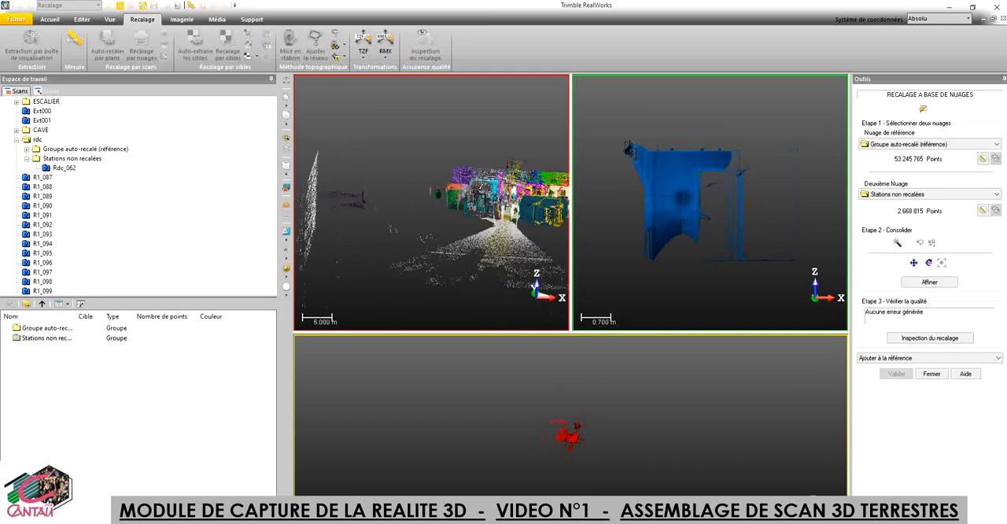
left_click_drag(465, 237, 389, 257)
left_click_drag(460, 205, 402, 246)
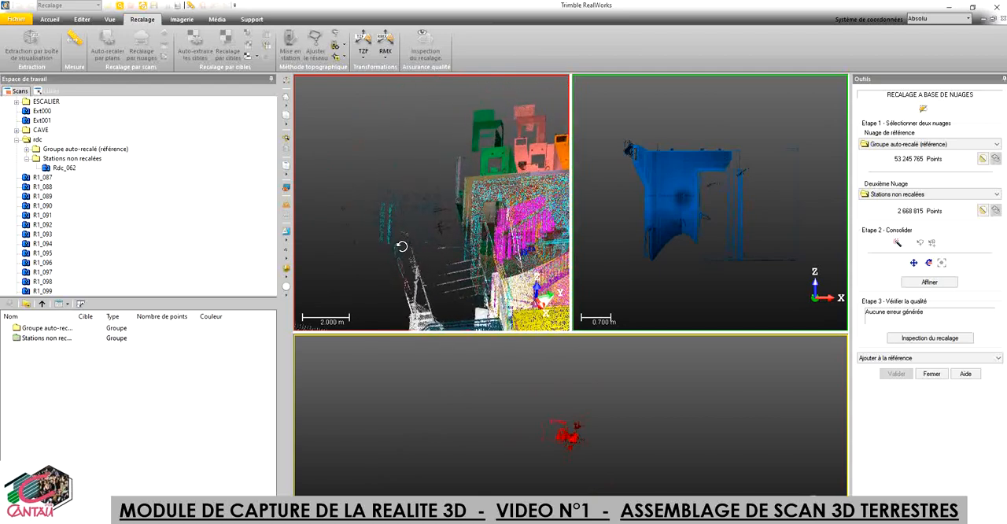
left_click_drag(466, 206, 474, 178)
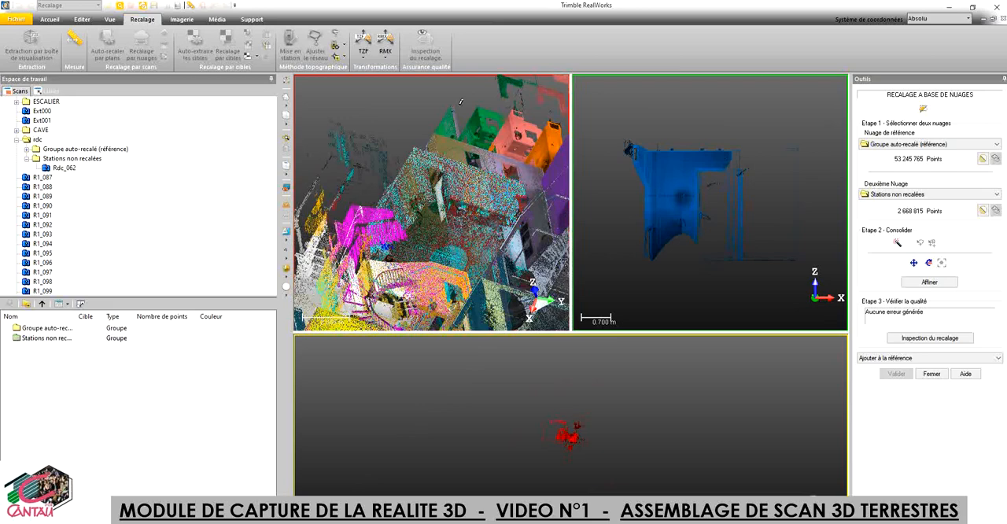
scroll(461, 102, "up", 10)
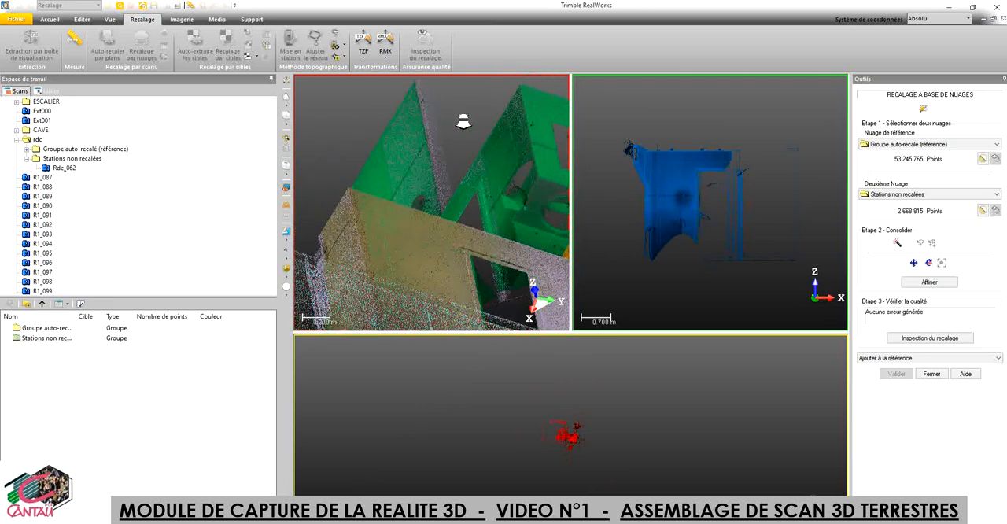
left_click_drag(446, 257, 425, 273)
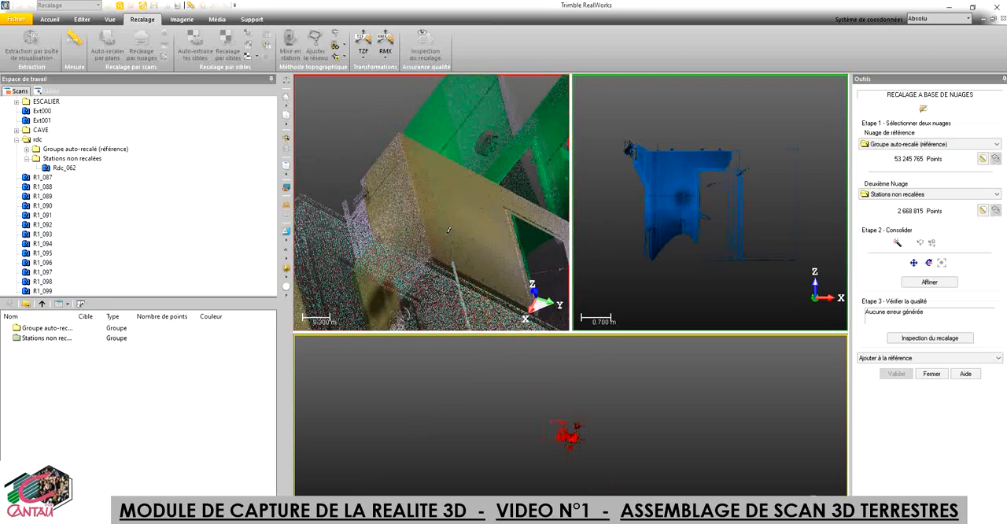
left_click_drag(448, 230, 394, 288)
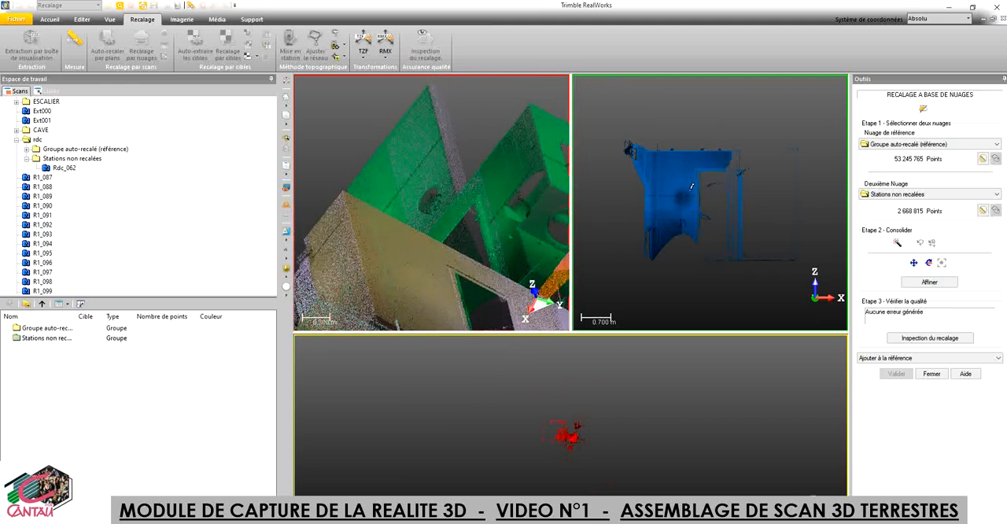
Step: Examine the blue Rdc_062 cloud from several angles, orienting its walls and openings to match the reference cloud's view
scroll(692, 186, "down", 2)
scroll(692, 187, "up", 3)
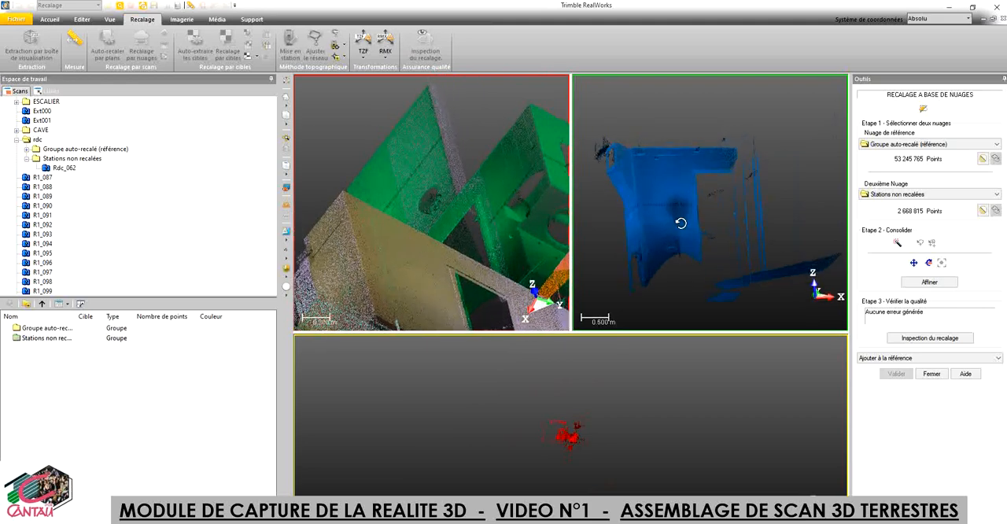
left_click_drag(685, 189, 622, 166)
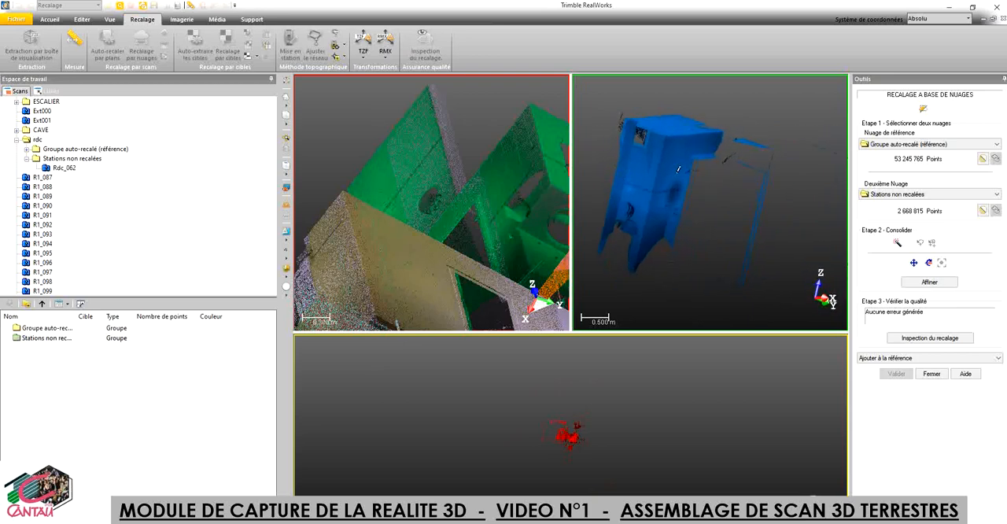
scroll(622, 166, "down", 3)
left_click_drag(716, 203, 693, 218)
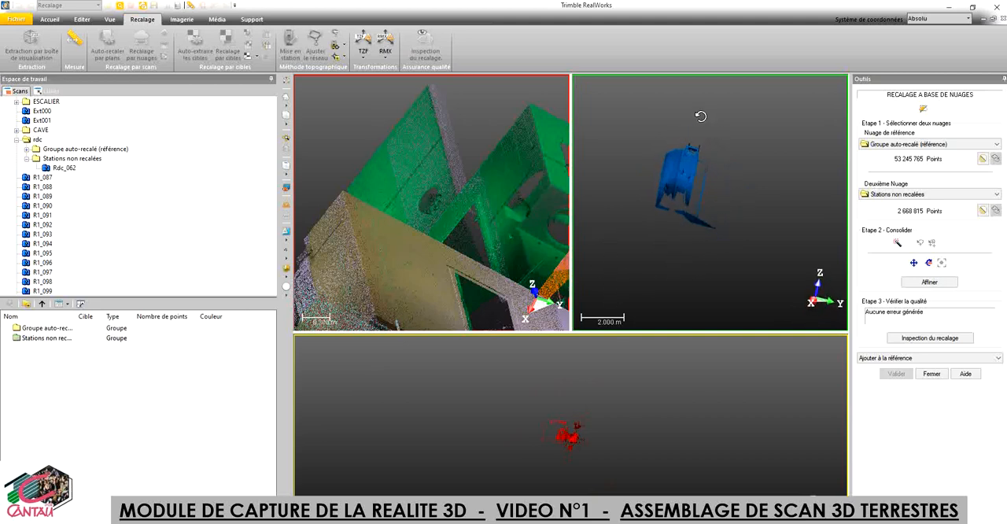
scroll(673, 189, "up", 8)
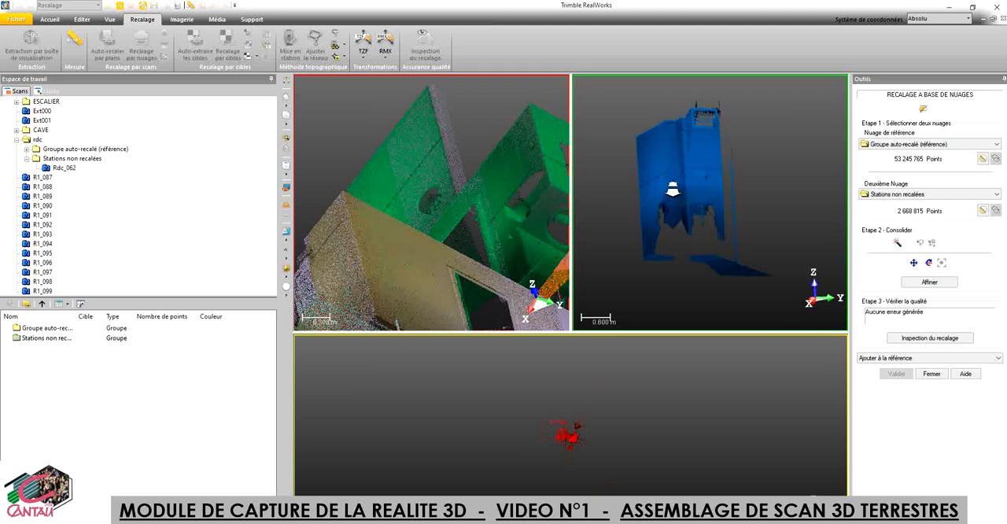
left_click_drag(678, 260, 720, 251)
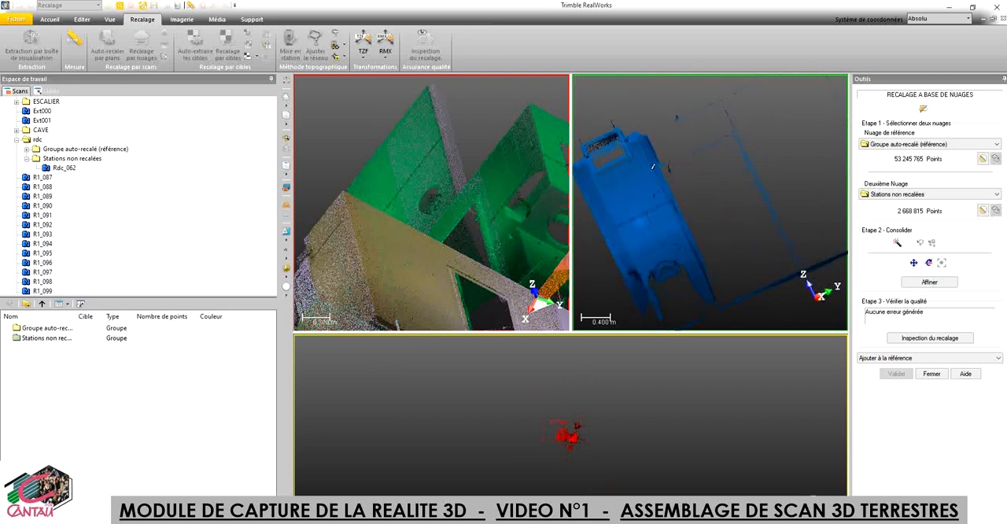
left_click_drag(653, 166, 659, 200)
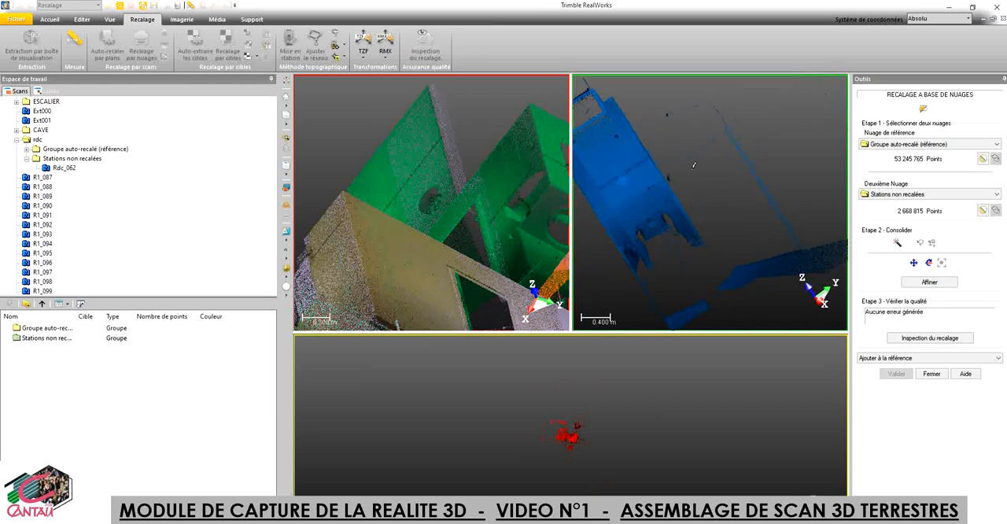
left_click_drag(712, 311, 600, 191)
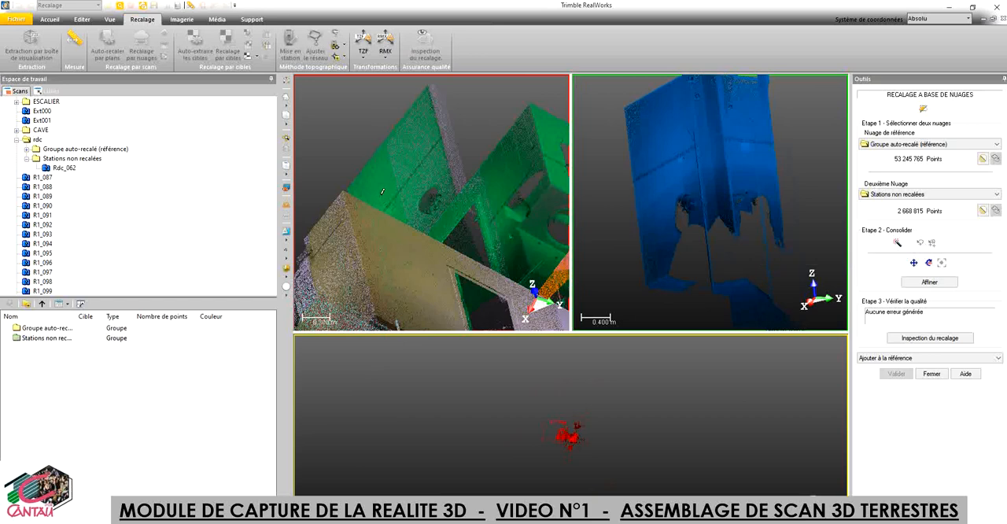
Step: Pick the first pair of matching points on the wall of the reference cloud's green room and on the blue cloud's wall
left_click(389, 191)
left_click(649, 160)
Step: Examine in the combined preview how the green second cloud sits against the red reference rooms after the first point pair
scroll(558, 443, "up", 5)
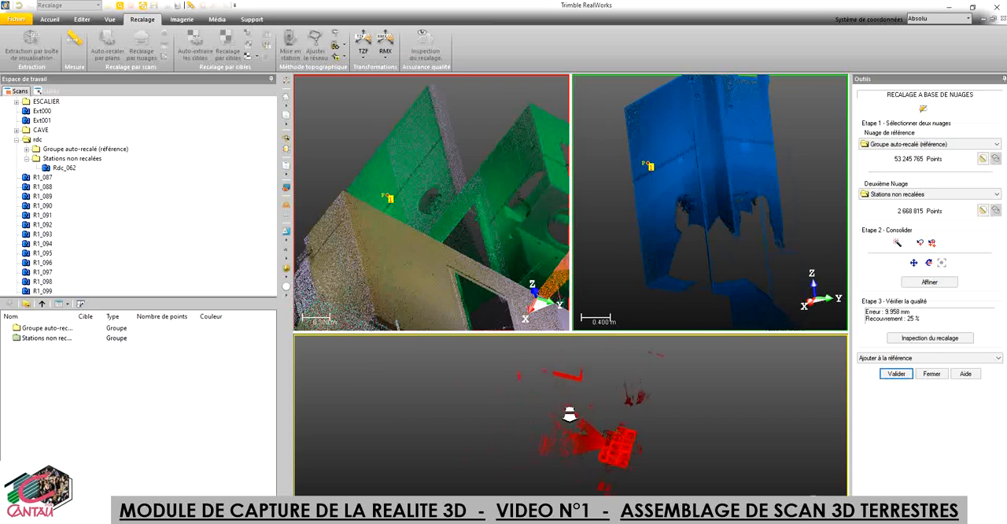
scroll(572, 413, "up", 3)
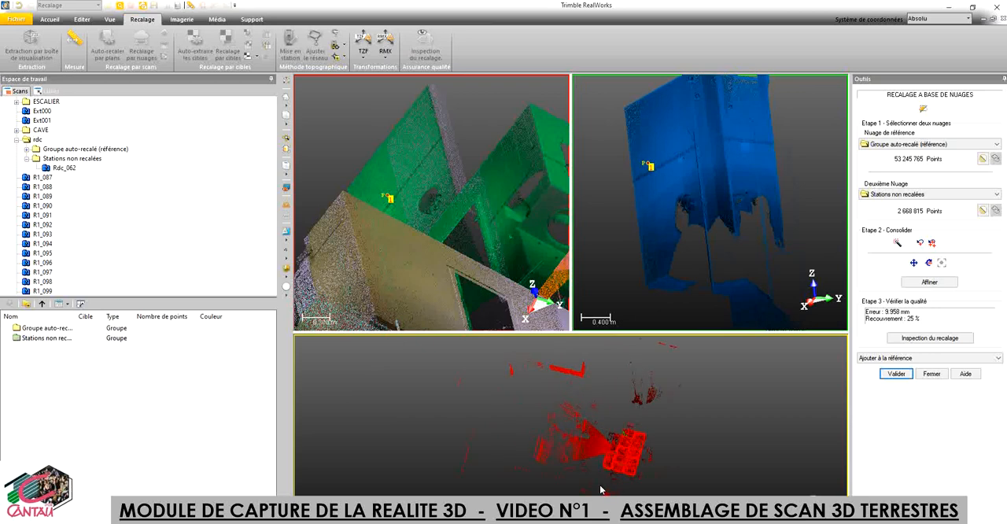
left_click_drag(600, 489, 639, 417)
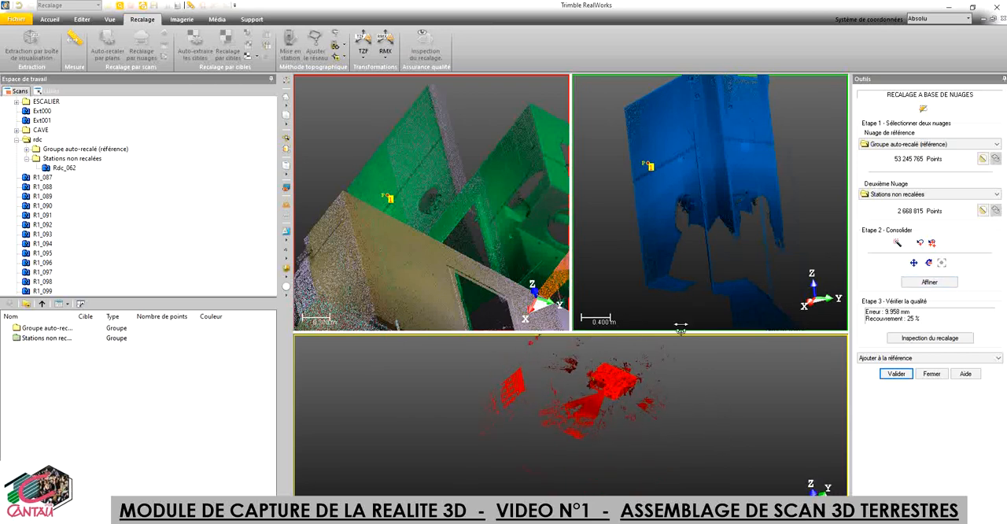
scroll(598, 376, "up", 6)
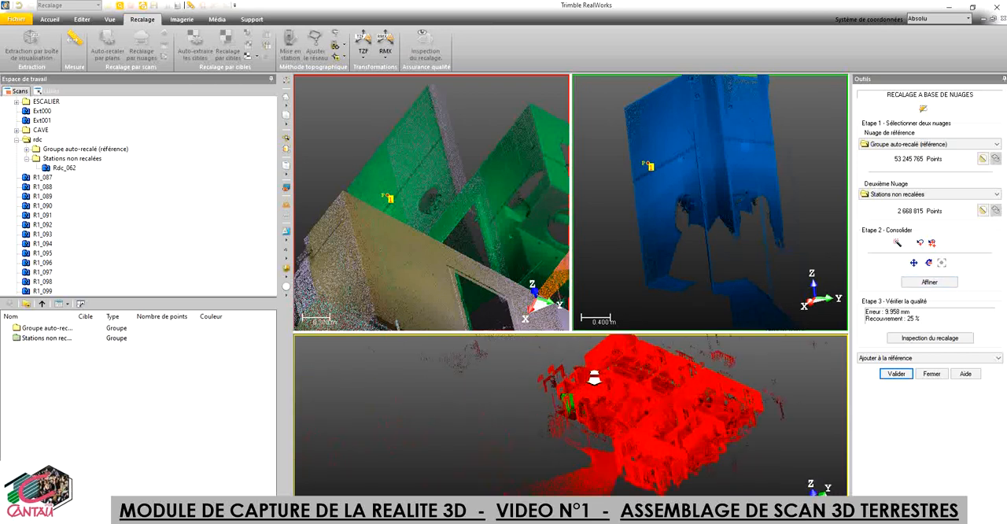
scroll(594, 378, "up", 4)
left_click_drag(557, 476, 508, 486)
middle_click_drag(553, 488, 470, 512)
left_click_drag(631, 494, 600, 513)
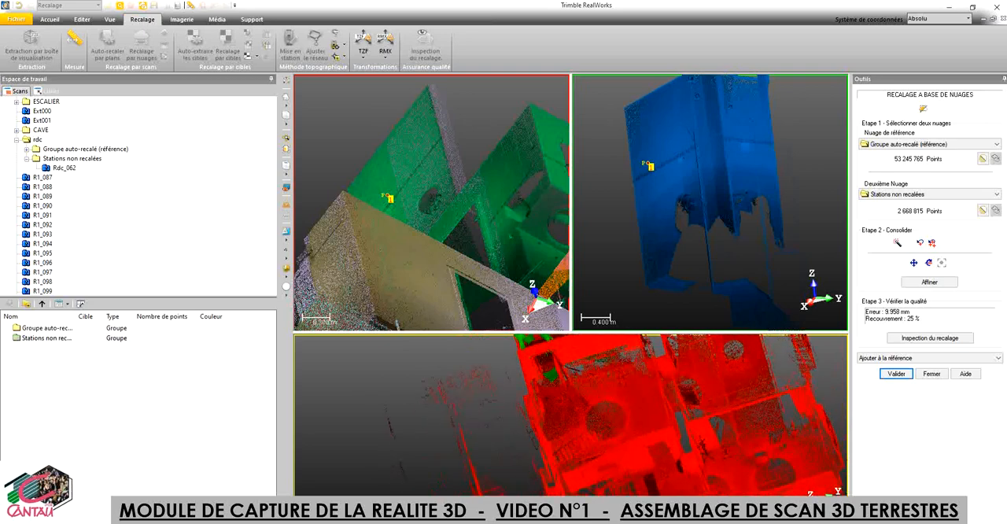
middle_click_drag(619, 418, 605, 516)
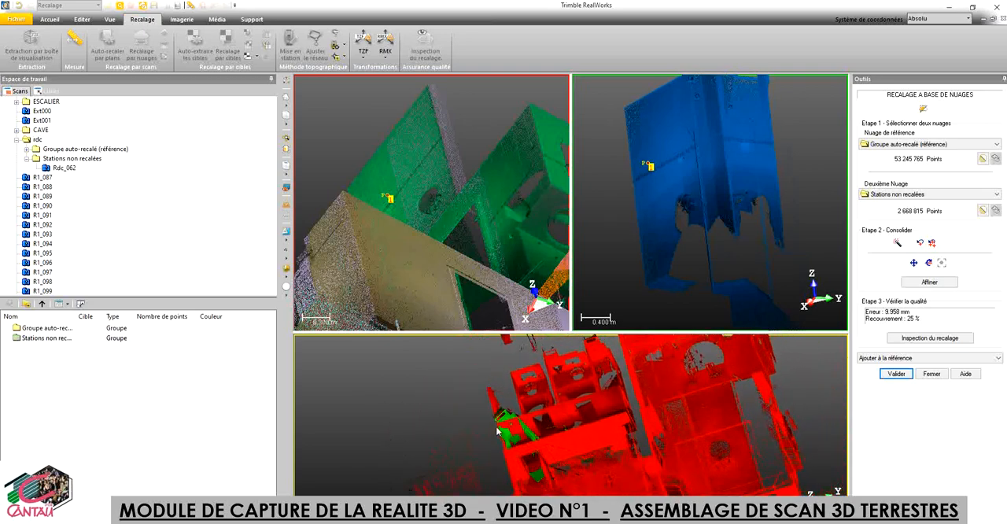
scroll(517, 442, "up", 3)
scroll(517, 443, "up", 2)
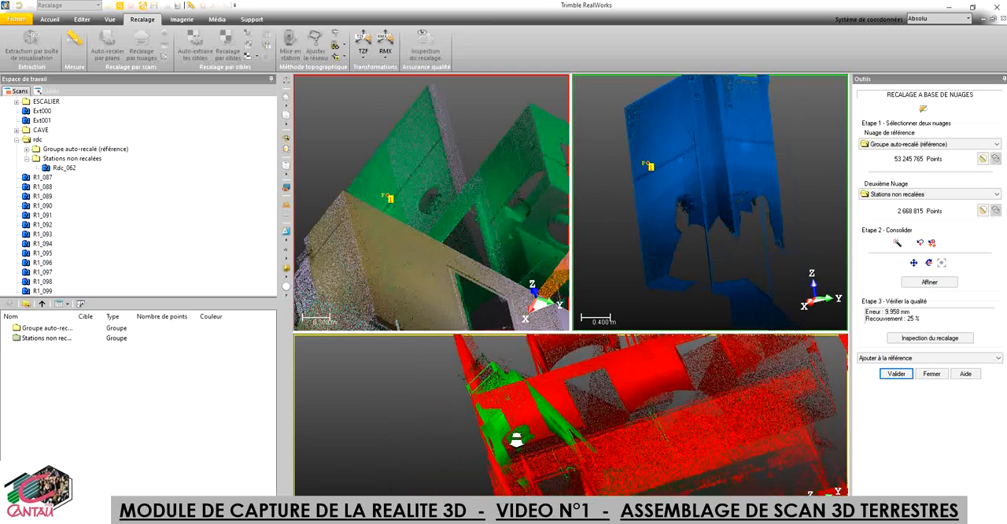
scroll(517, 443, "up", 2)
scroll(517, 440, "down", 1)
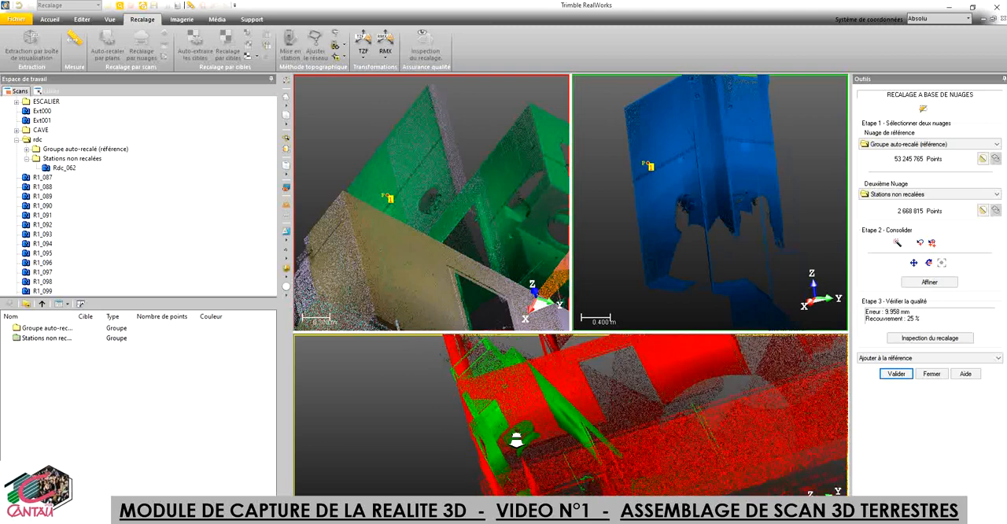
Step: Pick a second pair of matching points higher on the same wall in the reference and blue clouds and check the preview
left_click(423, 159)
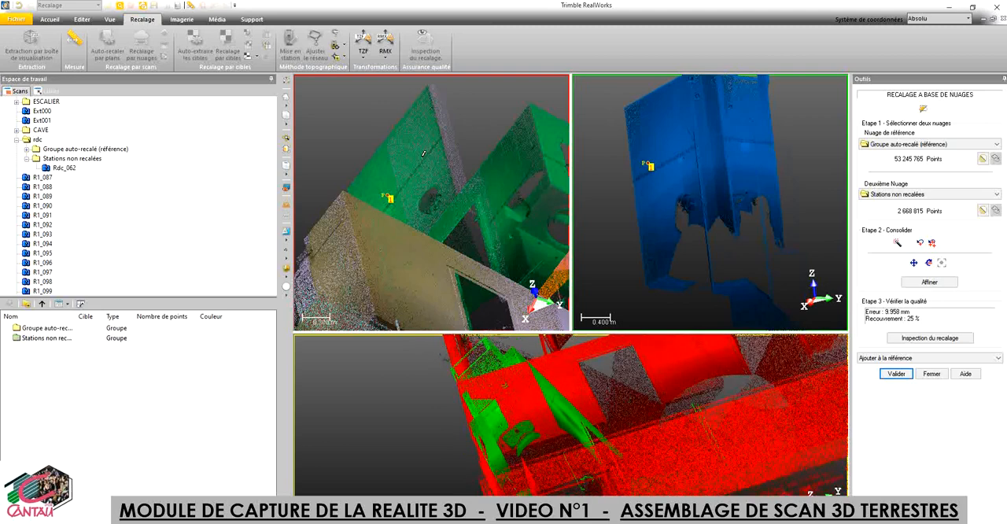
left_click(691, 140)
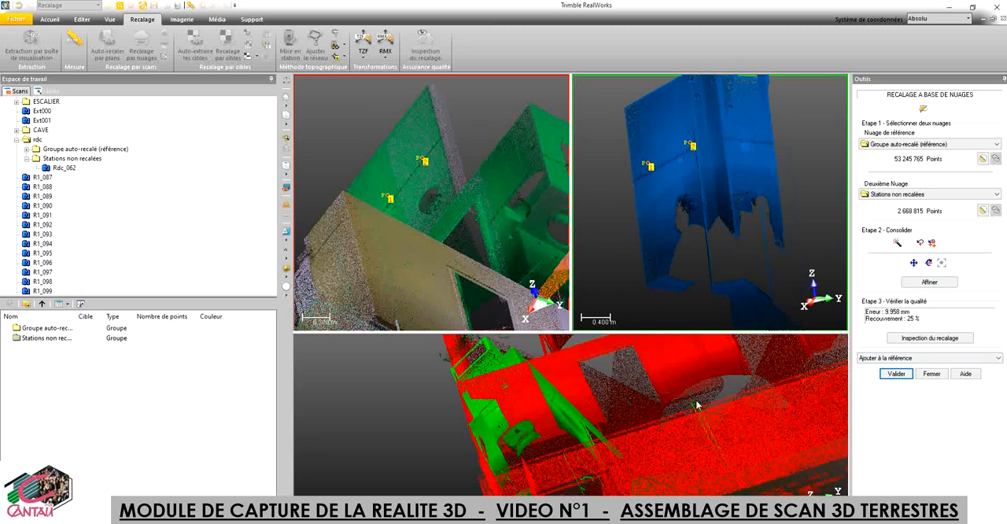
left_click_drag(560, 421, 535, 409)
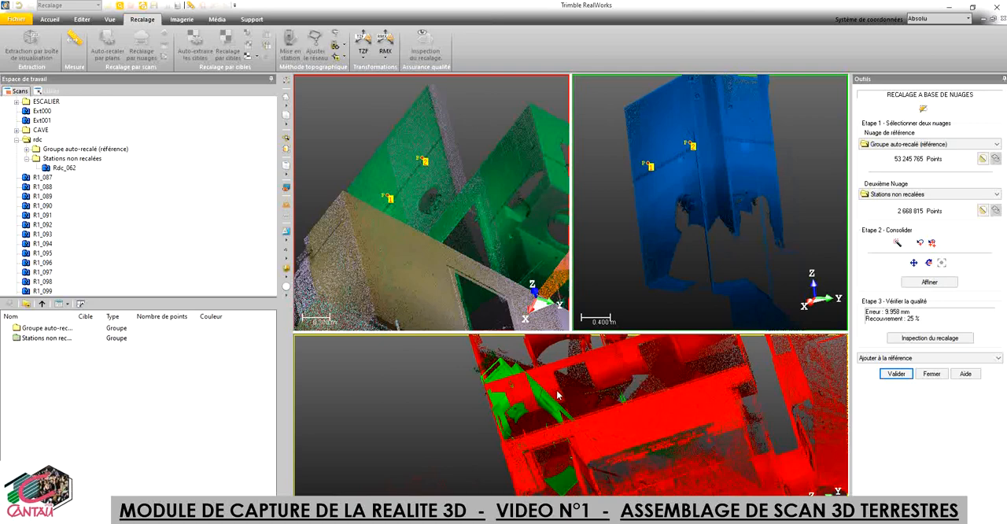
left_click_drag(533, 395, 537, 402)
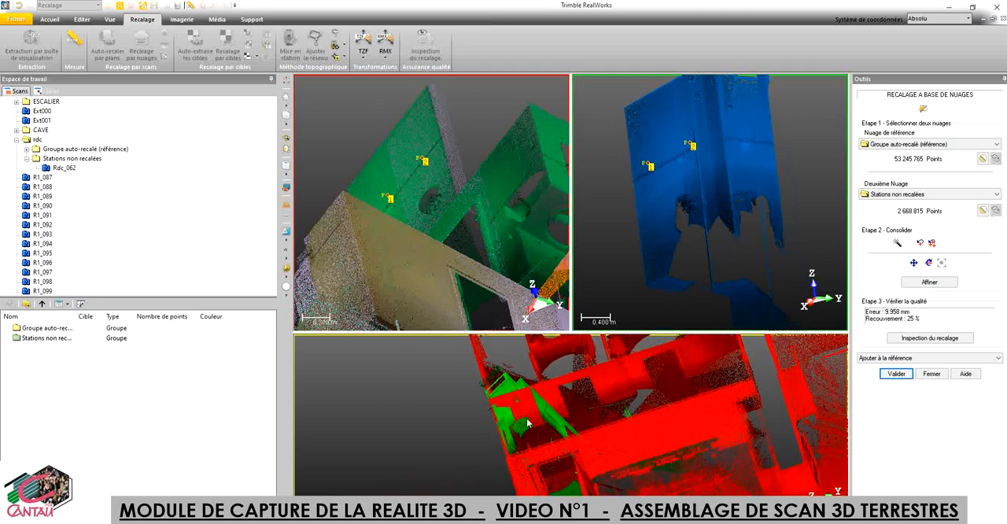
Step: Consolidate the reference and second clouds automatically
scroll(526, 422, "up", 2)
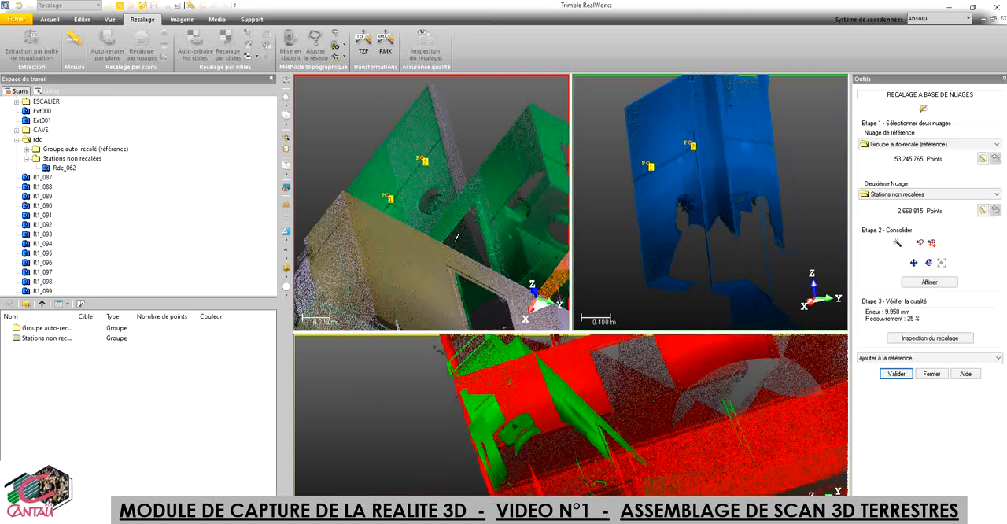
left_click_drag(433, 213, 453, 226)
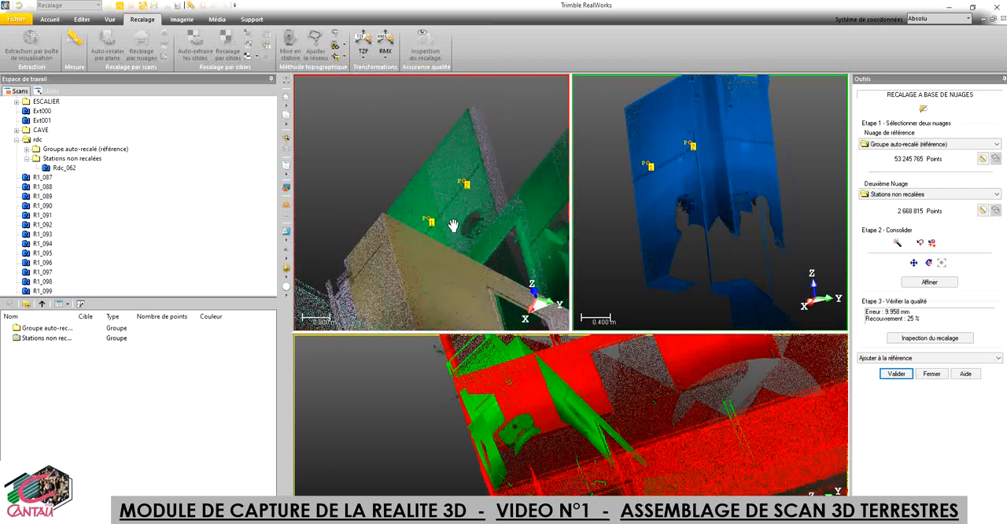
left_click(899, 241)
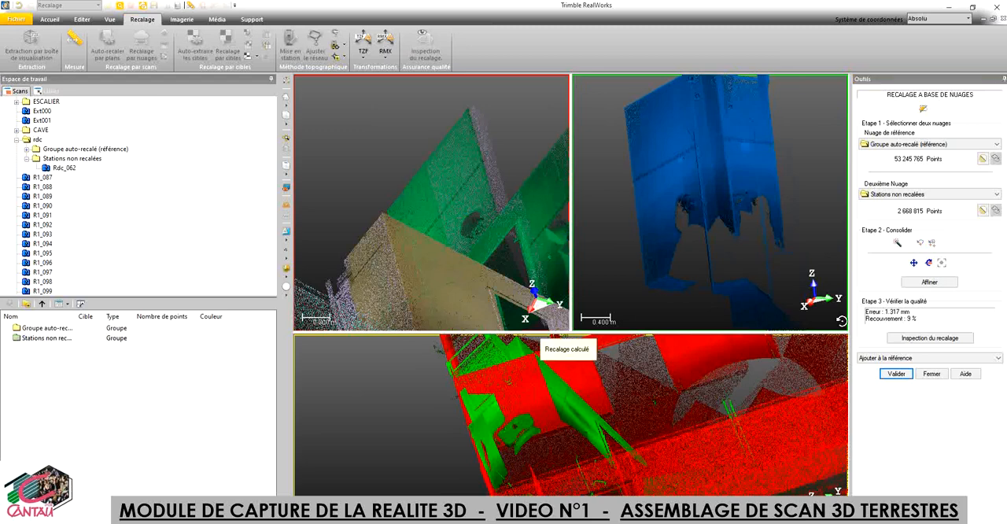
Step: Examine the automatic registration in the combined preview, checking the green cloud's walls against the neighbouring red rooms
scroll(584, 397, "down", 3)
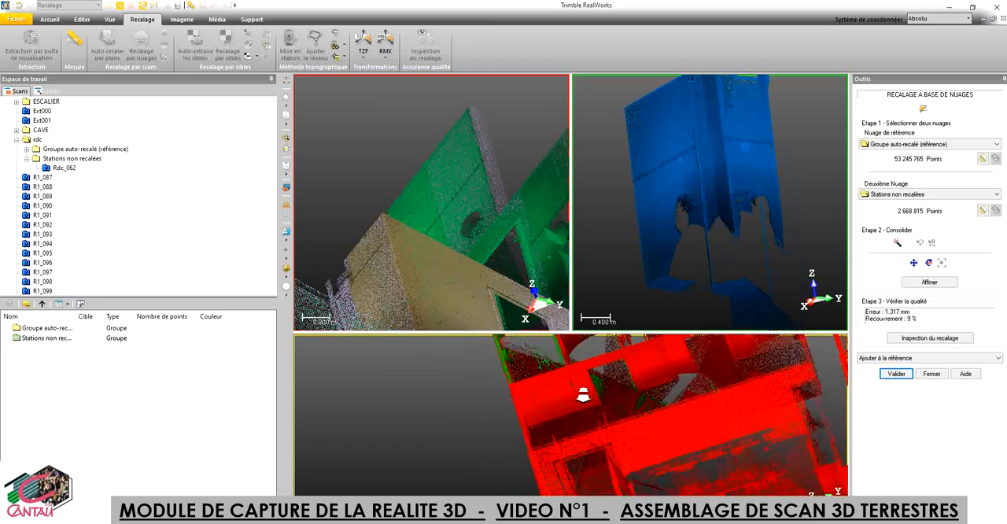
scroll(585, 397, "up", 3)
left_click_drag(621, 377, 669, 475)
middle_click_drag(630, 425, 634, 404)
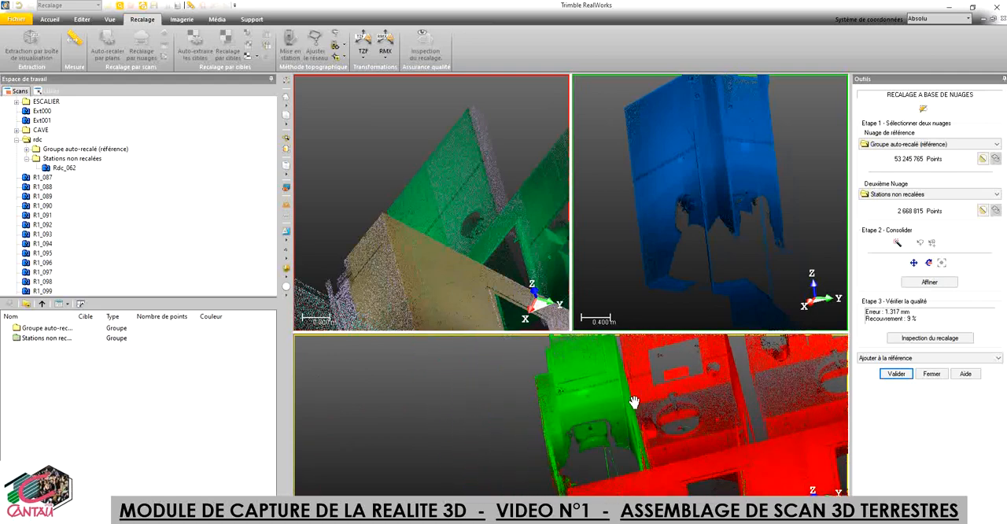
left_click_drag(602, 451, 598, 457)
middle_click_drag(653, 424, 631, 521)
middle_click_drag(626, 467, 627, 488)
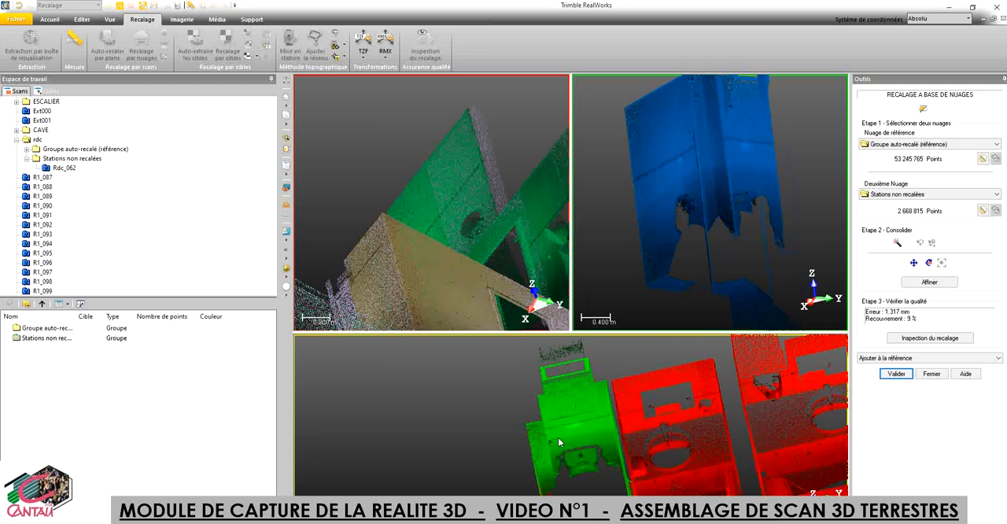
scroll(558, 438, "down", 1)
scroll(605, 472, "up", 1)
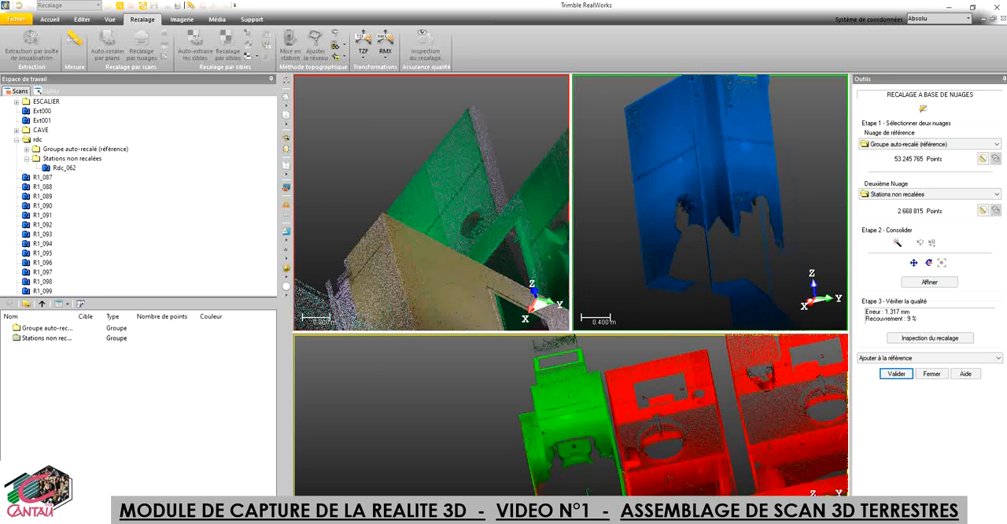
Step: Start the registration inspection and cut a horizontal slice through a point picked on the green room's side wall
left_click(931, 338)
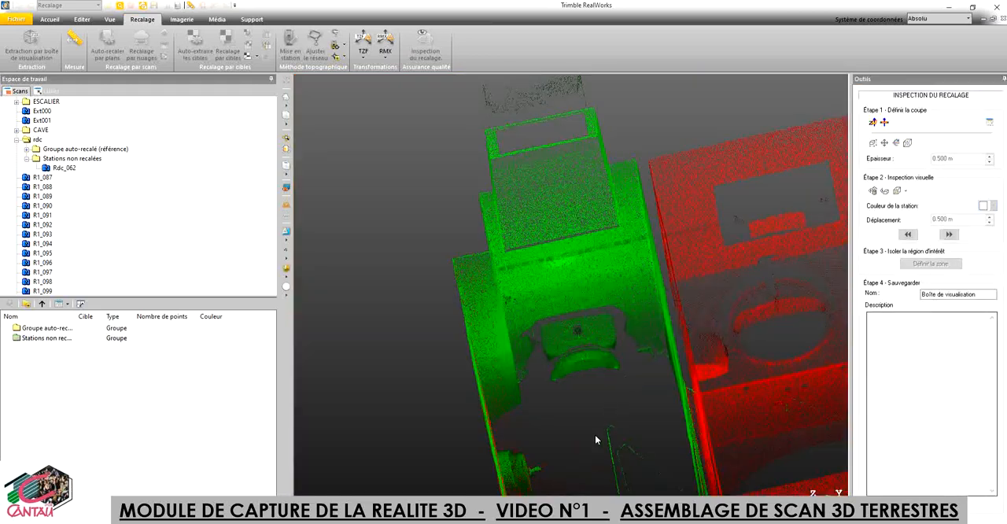
middle_click_drag(594, 435, 584, 379)
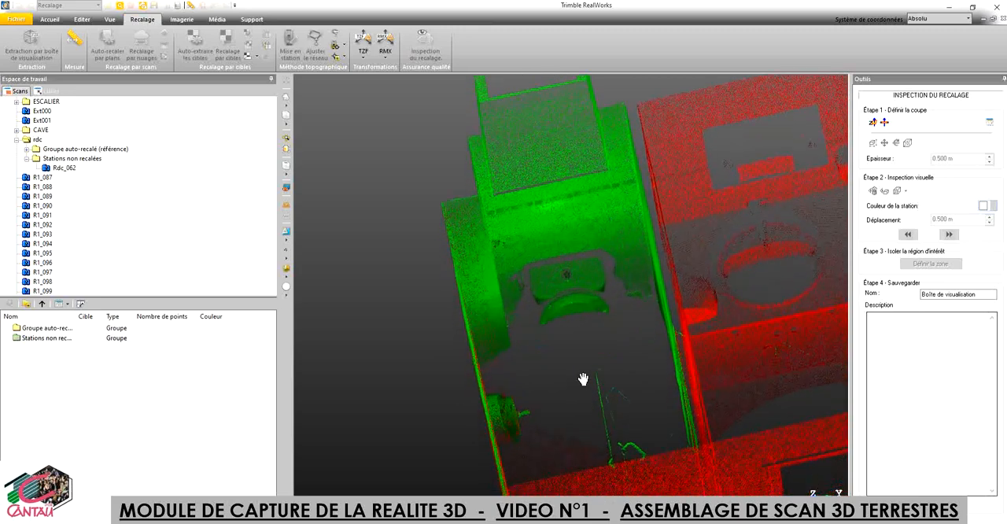
left_click_drag(562, 398, 574, 394)
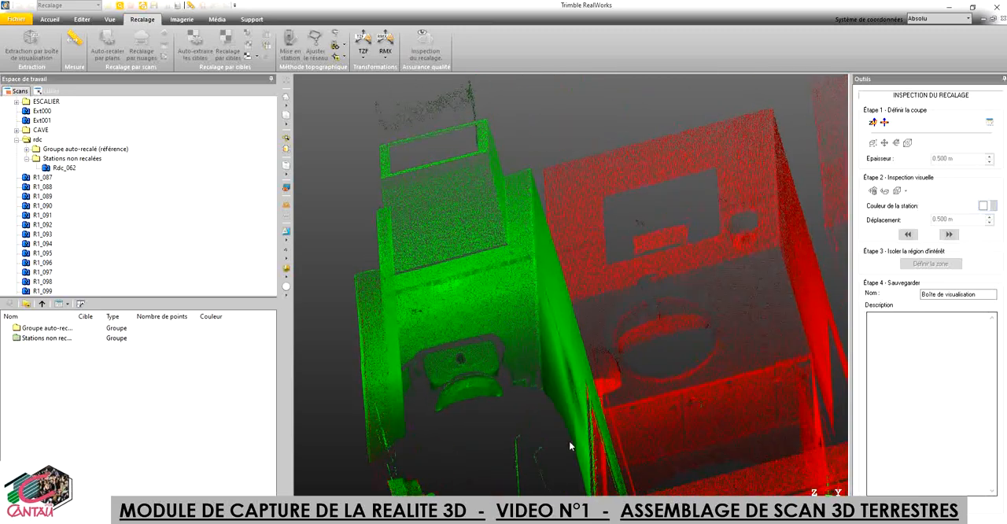
middle_click_drag(570, 440, 632, 308)
left_click_drag(630, 313, 646, 313)
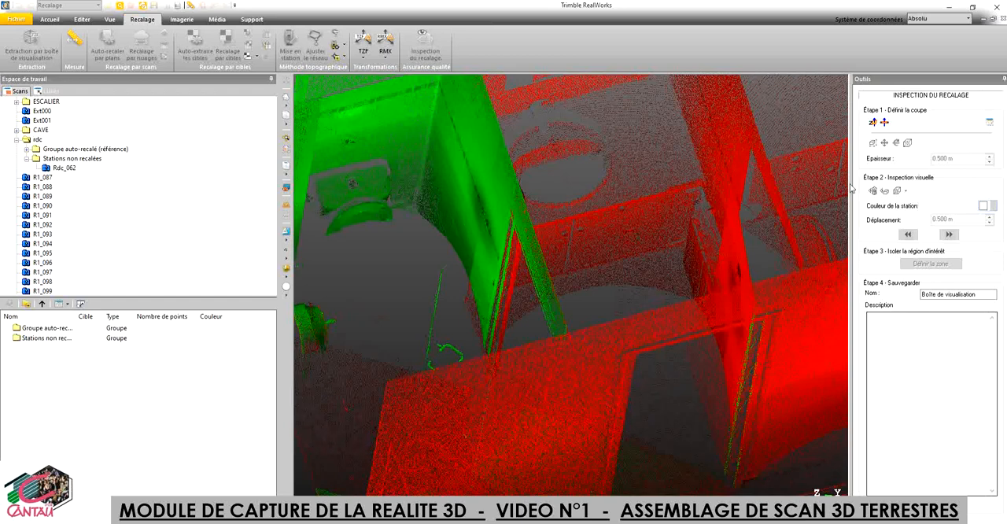
left_click(874, 124)
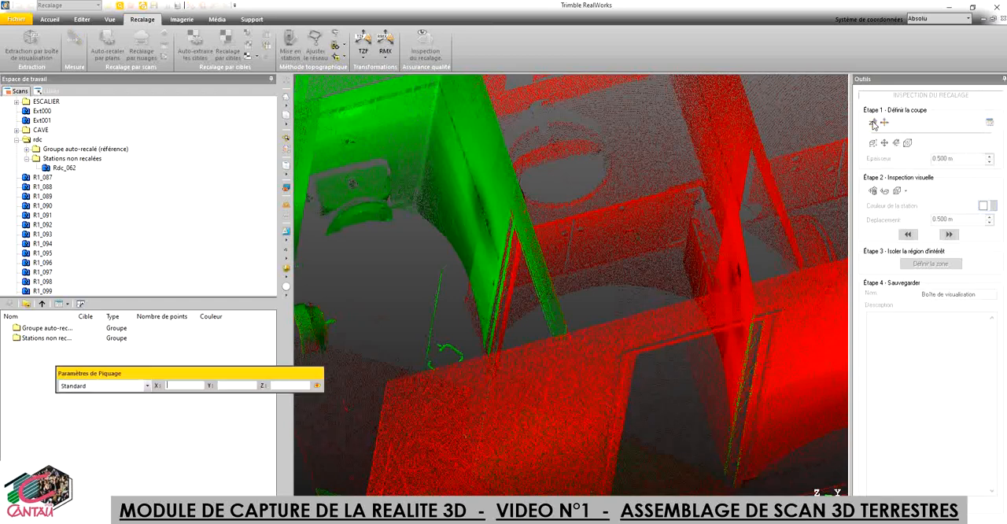
left_click(476, 235)
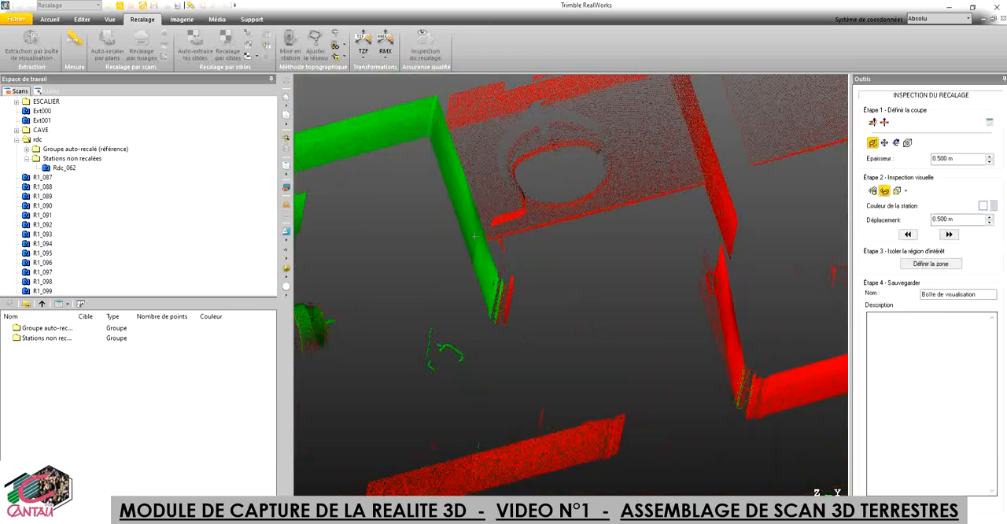
Step: Display the slice from above, centred on the section of the green Rdc_062 room
left_click(110, 19)
left_click(217, 43)
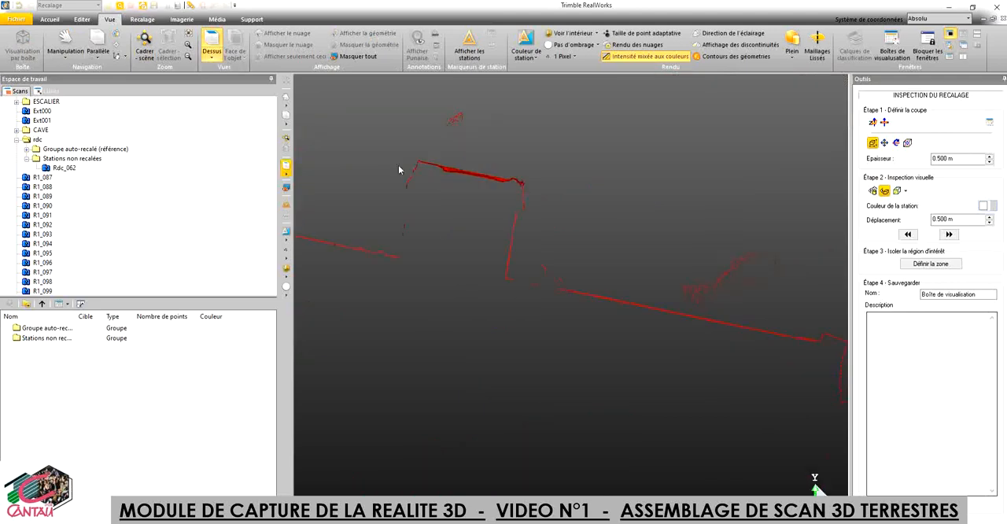
mouse_move(468, 253)
left_mouse_down()
mouse_move(486, 262)
mouse_move(471, 261)
left_mouse_up()
middle_click_drag(470, 260, 772, 339)
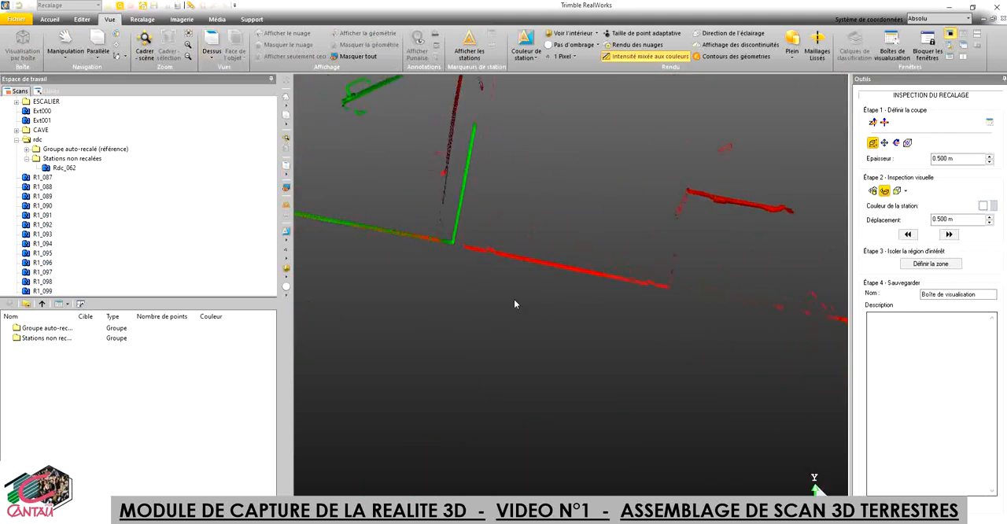
middle_click_drag(516, 301, 726, 454)
middle_click_drag(536, 330, 589, 389)
left_click(211, 47)
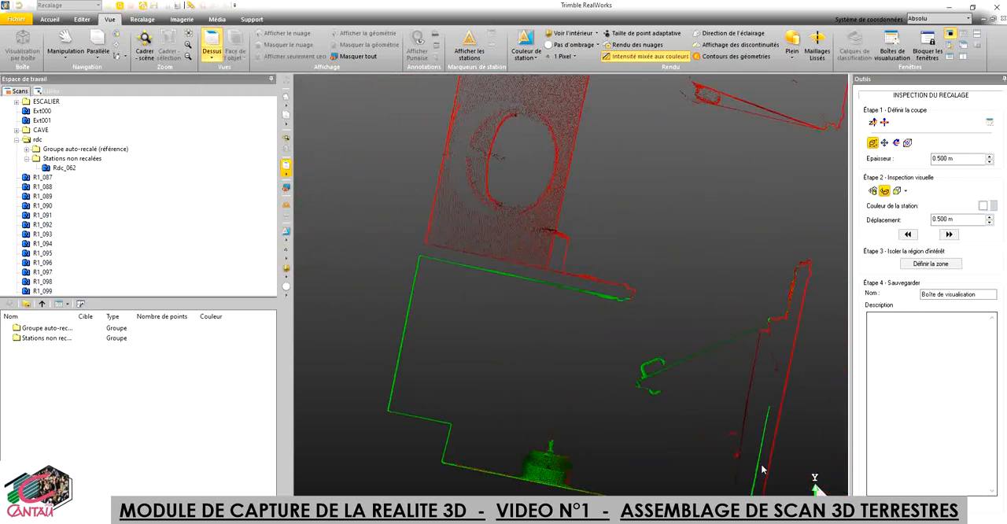
Step: Examine up close how the green and red wall lines coincide along the room's side and lower walls in the slice
scroll(760, 469, "up", 10)
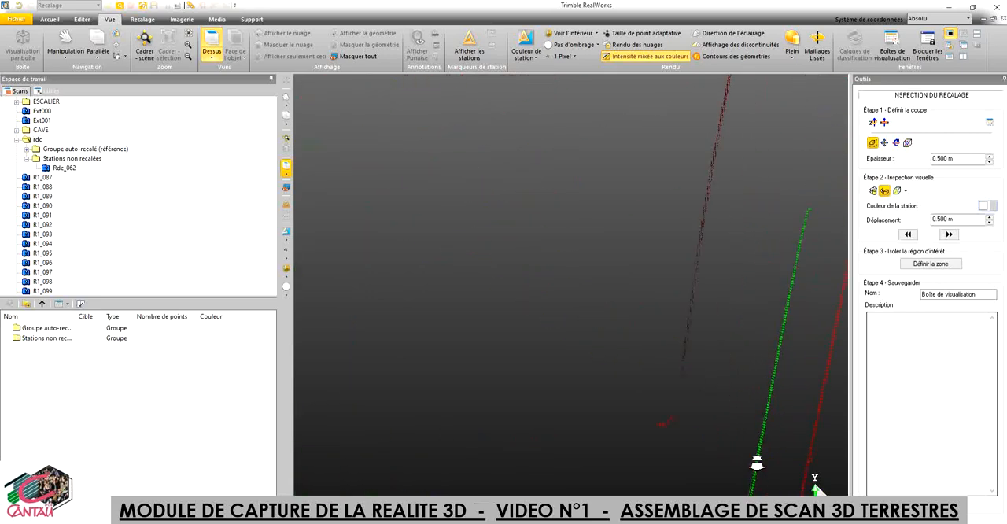
scroll(756, 464, "up", 3)
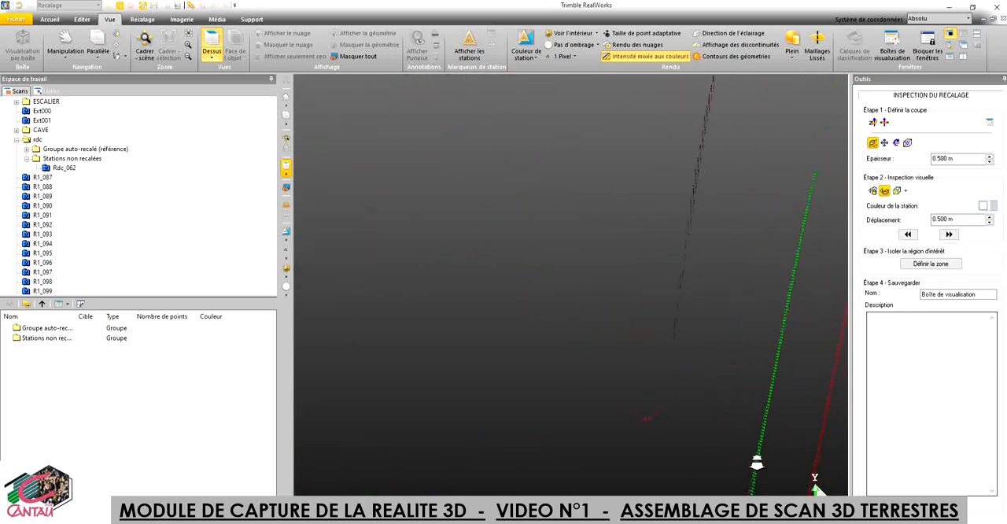
scroll(756, 464, "up", 4)
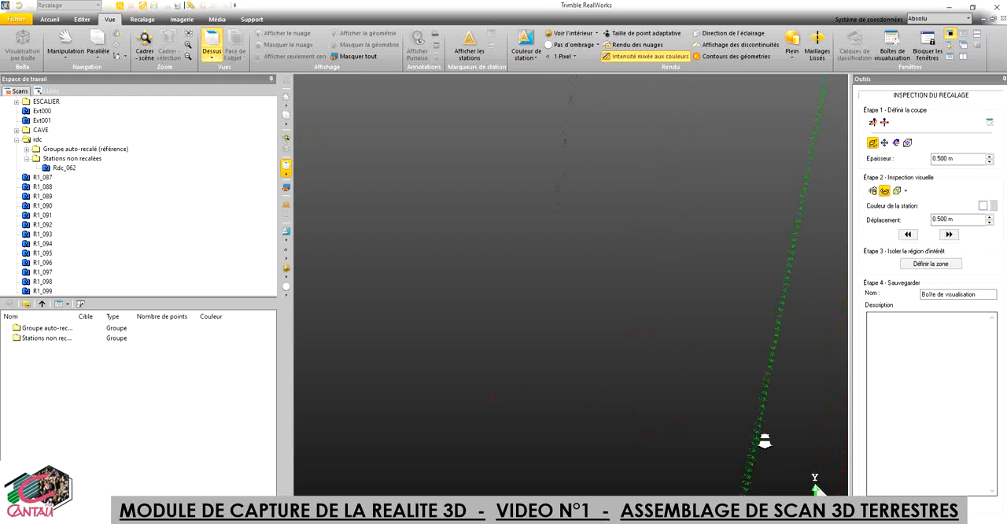
scroll(765, 442, "up", 1)
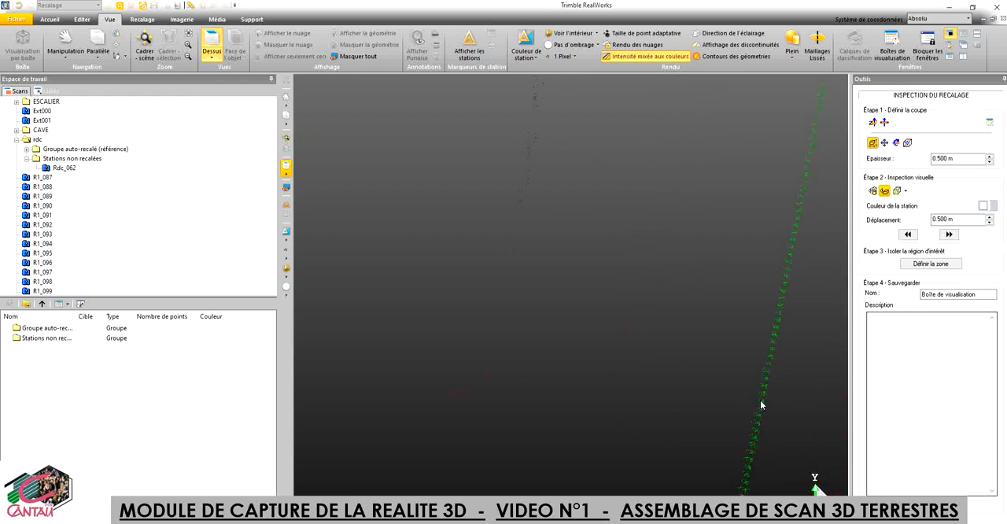
scroll(759, 405, "down", 3)
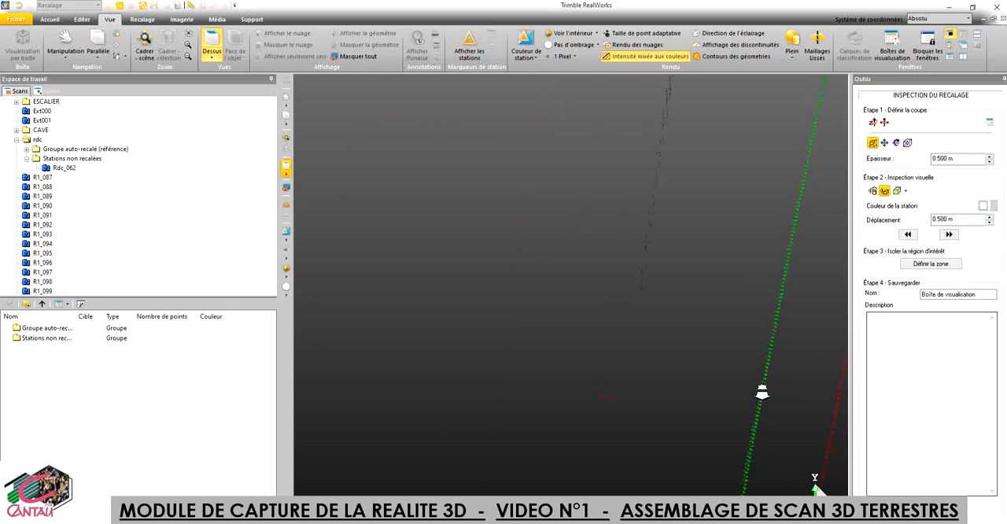
scroll(758, 401, "down", 5)
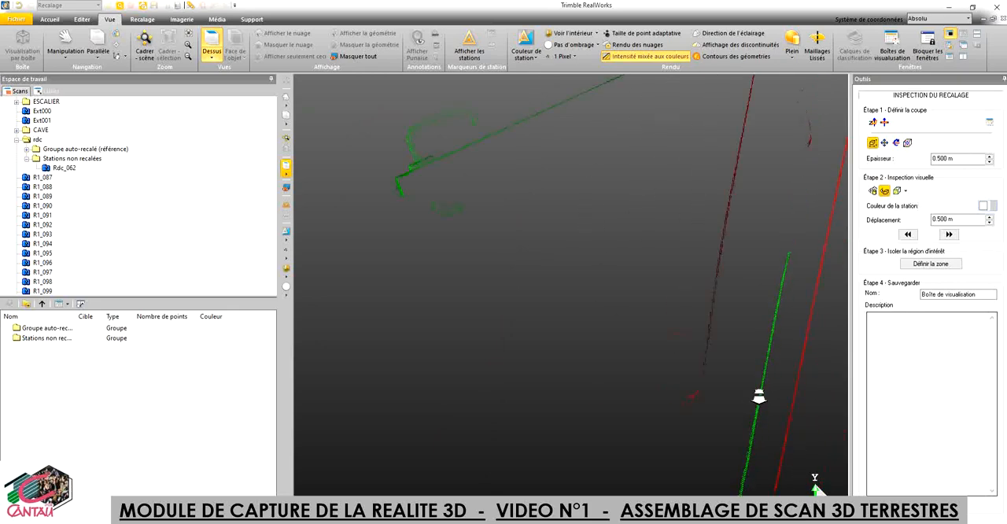
scroll(754, 402, "down", 2)
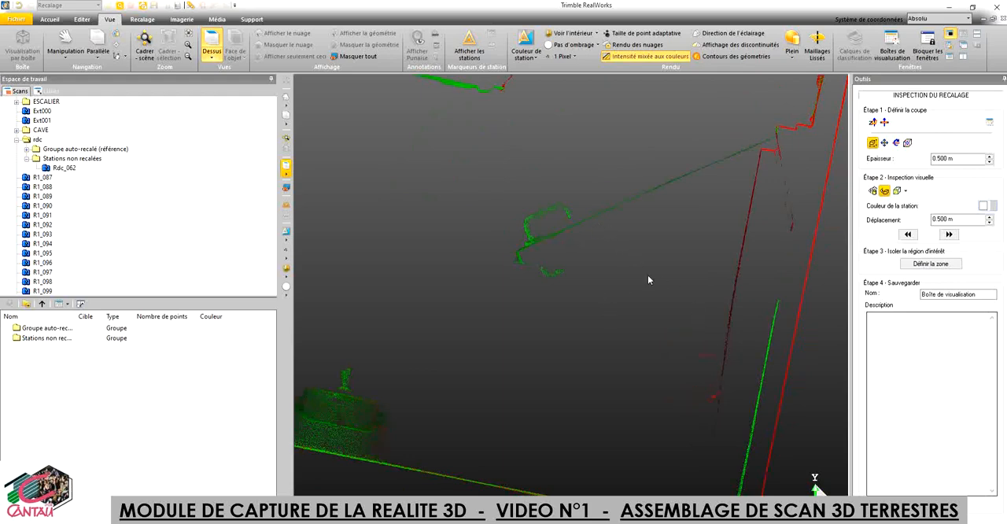
middle_click_drag(601, 330, 714, 304)
middle_click_drag(573, 387, 672, 375)
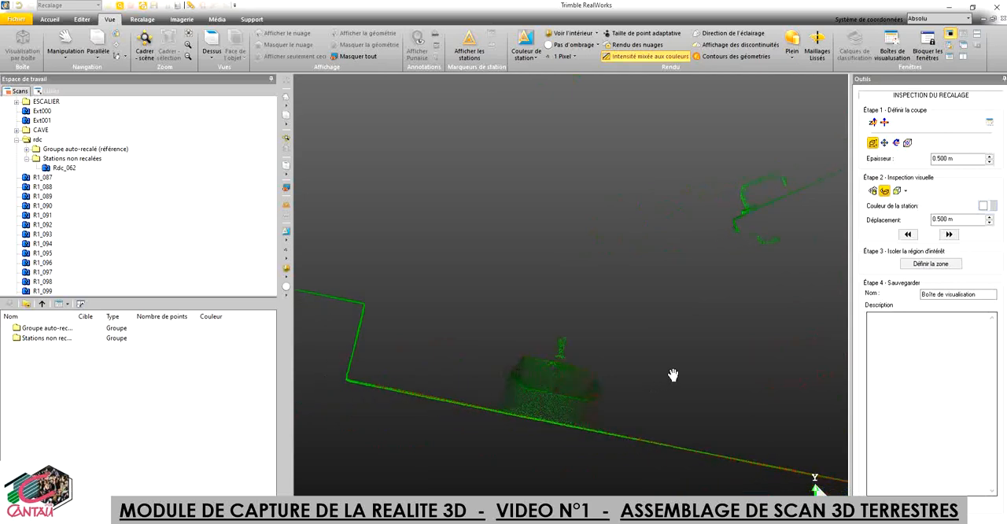
Step: Examine the green and red points along the slice's lower wall, up close and at an angle
scroll(553, 387, "up", 3)
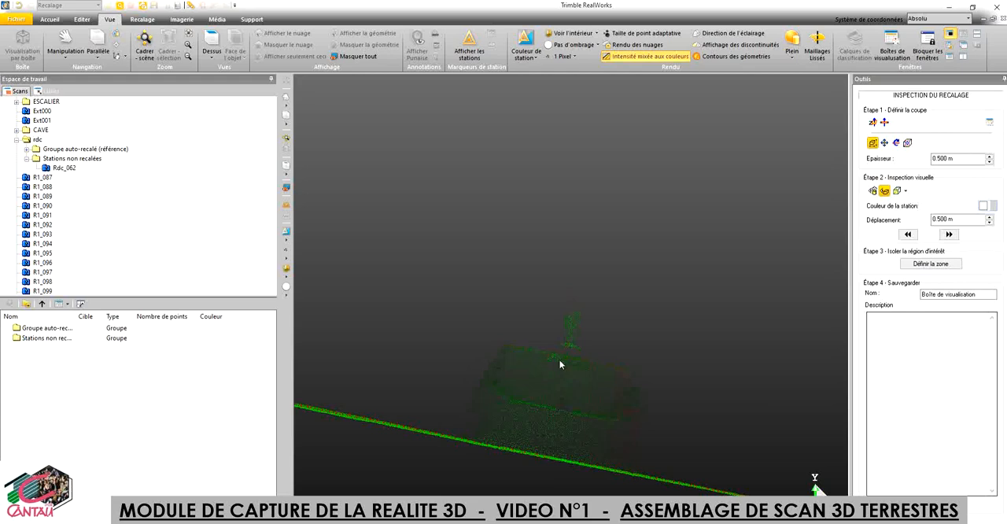
scroll(587, 408, "down", 4)
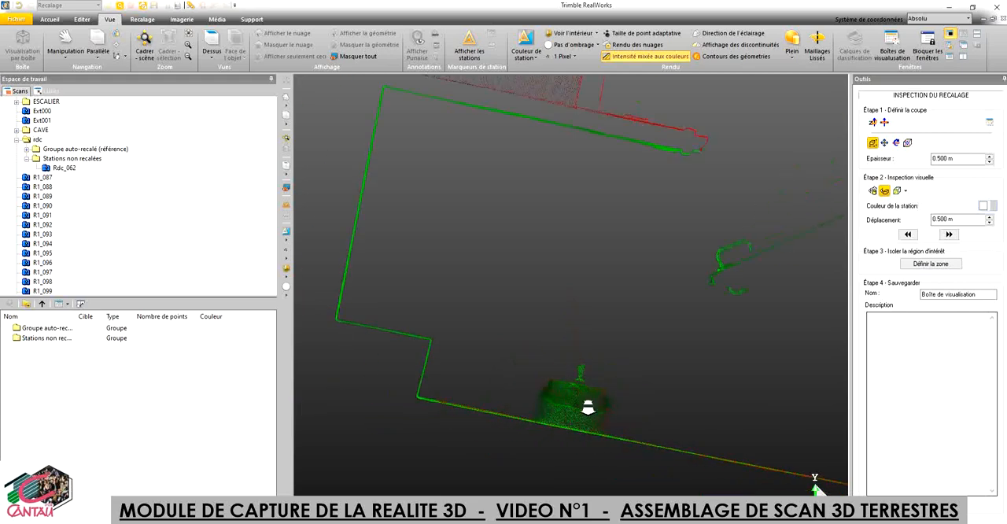
left_click_drag(581, 325, 583, 319)
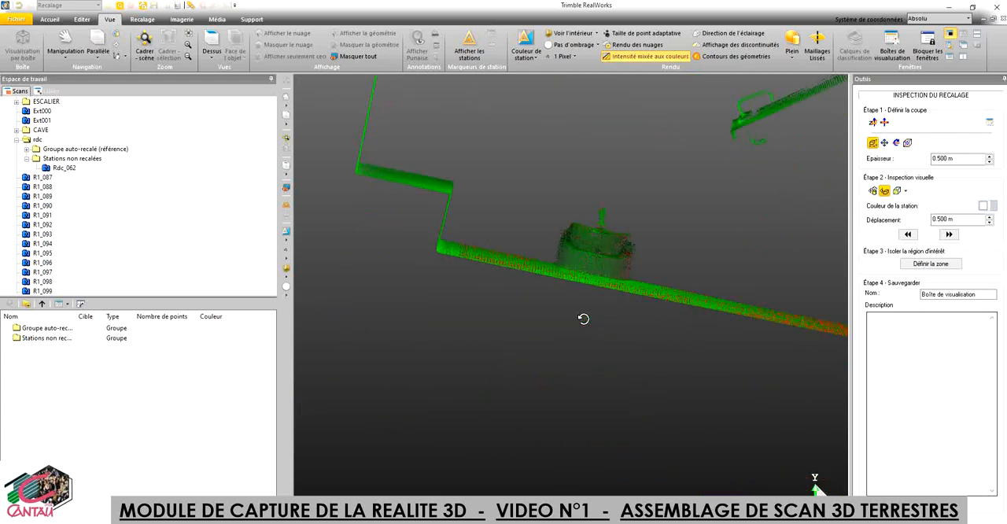
left_click_drag(673, 257, 580, 299)
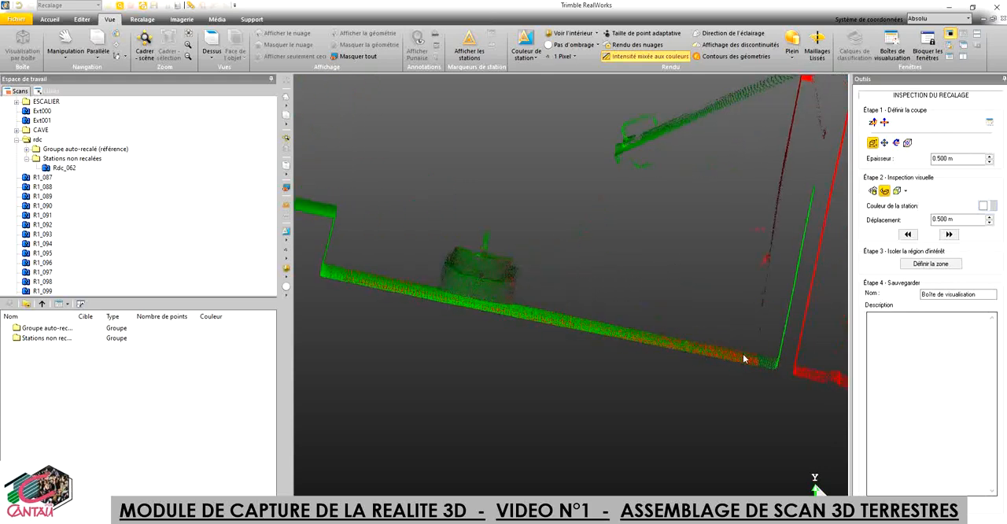
left_click(211, 39)
left_click(211, 39)
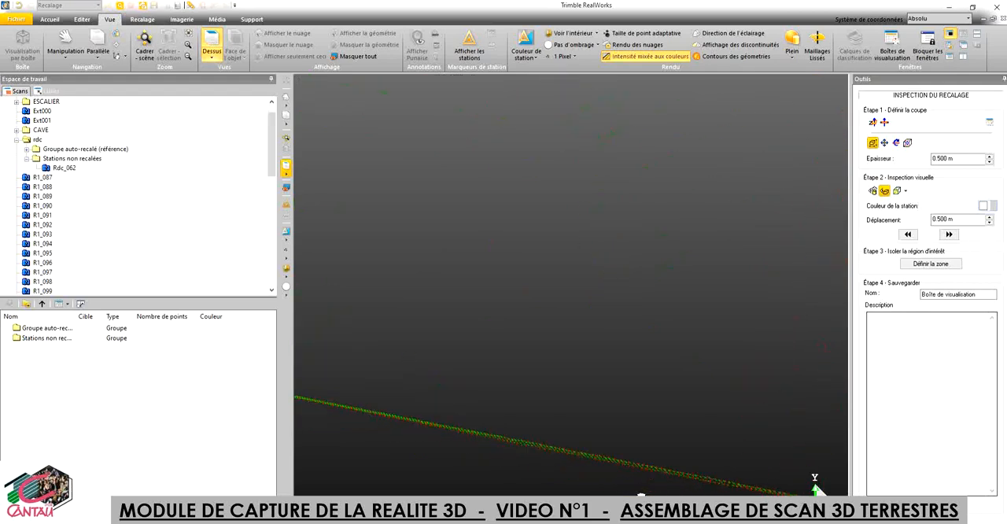
Step: Compare the green room's upper wall with the neighbouring red room in the slice, moving from the lower wall and tilting the view
scroll(543, 445, "down", 5)
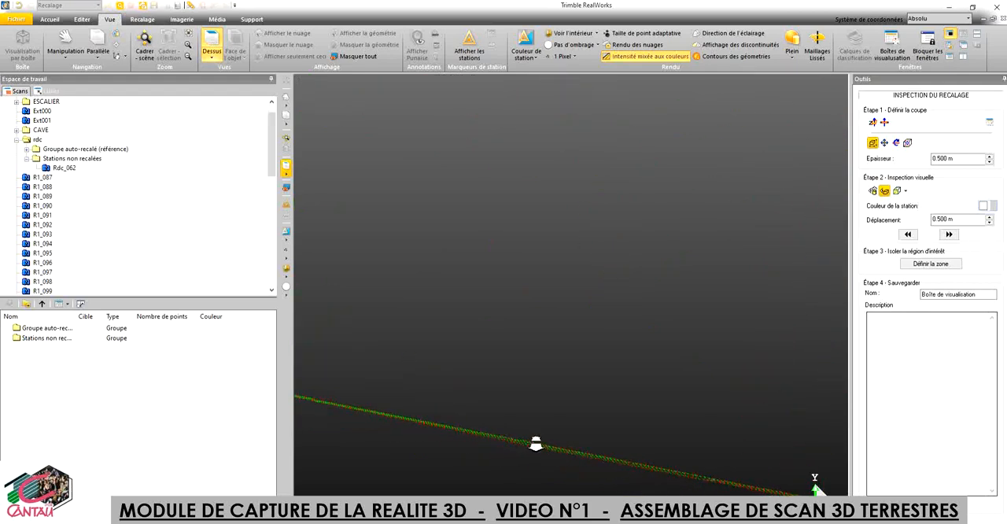
left_click_drag(464, 398, 499, 396)
left_click_drag(369, 359, 425, 297)
middle_click_drag(425, 294, 648, 328)
middle_click_drag(523, 284, 563, 369)
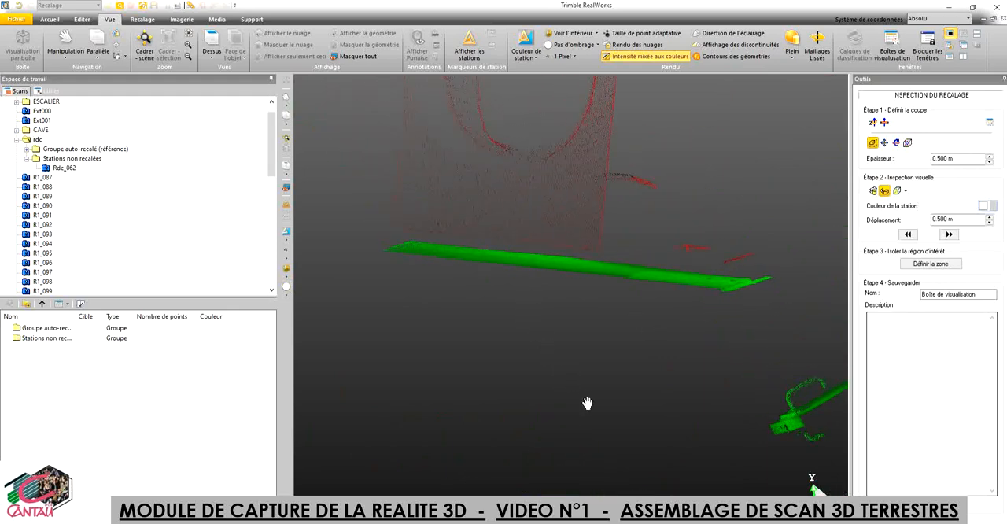
Step: Display the slice from above and shift the cut forward and back in 0.500 m increments to compare wall lines at other heights
left_click(212, 47)
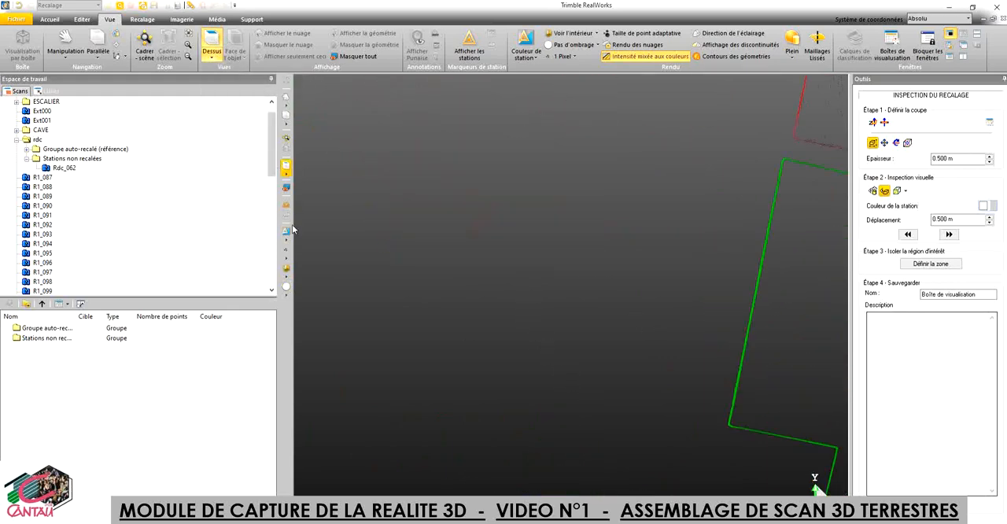
middle_click_drag(647, 294, 334, 272)
left_click_drag(475, 317, 418, 295)
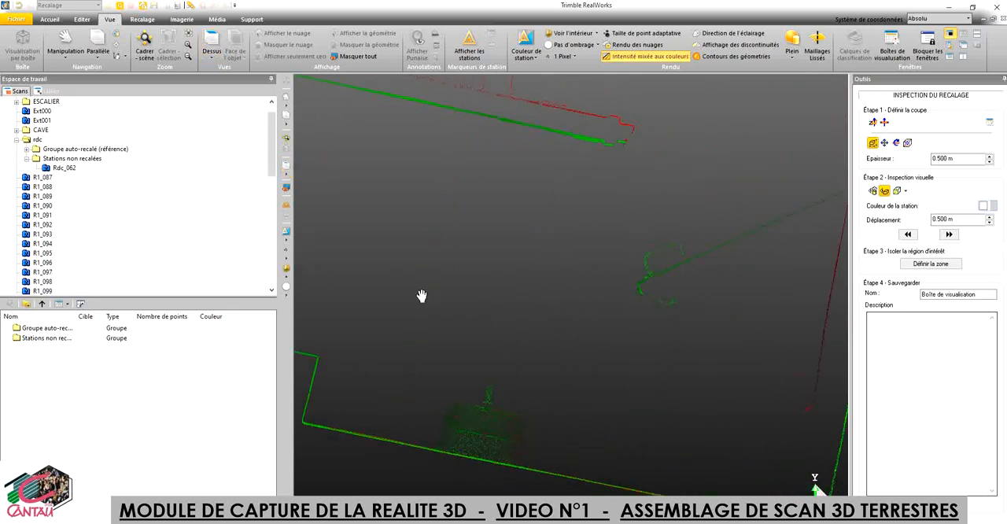
left_click(951, 236)
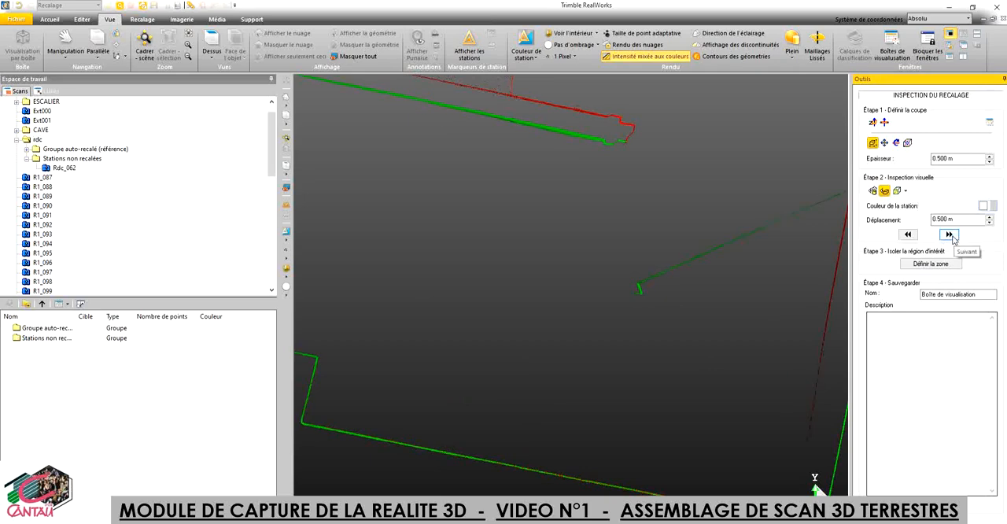
left_click(951, 235)
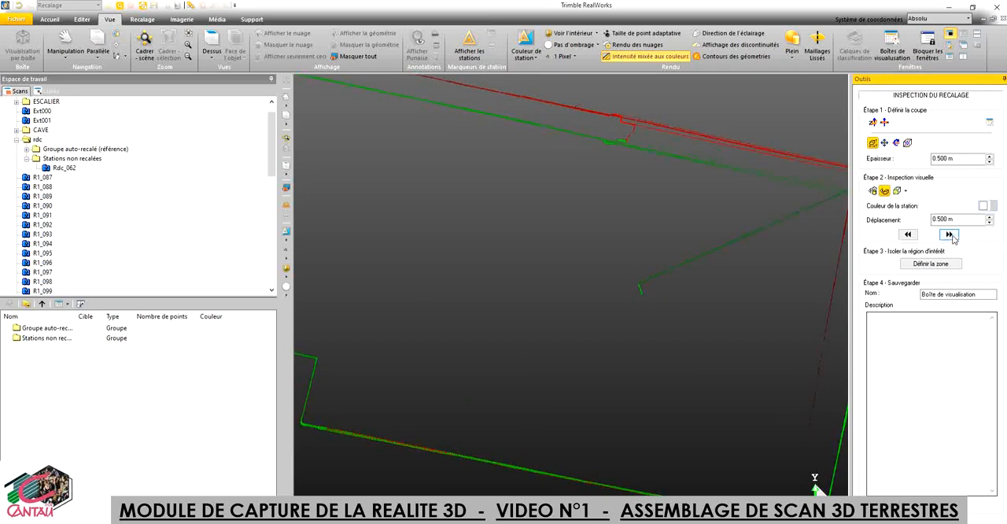
left_click(951, 235)
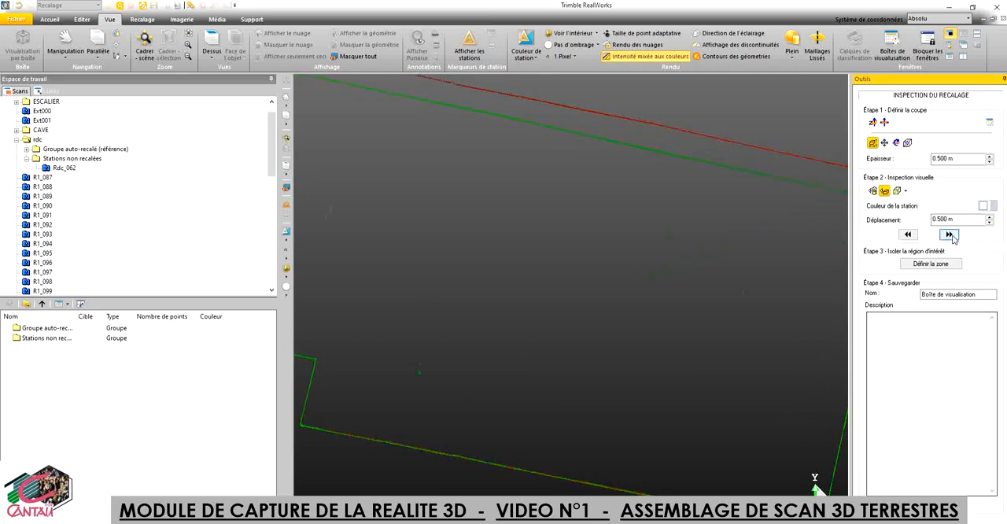
left_click(915, 234)
left_click(907, 235)
left_click(906, 234)
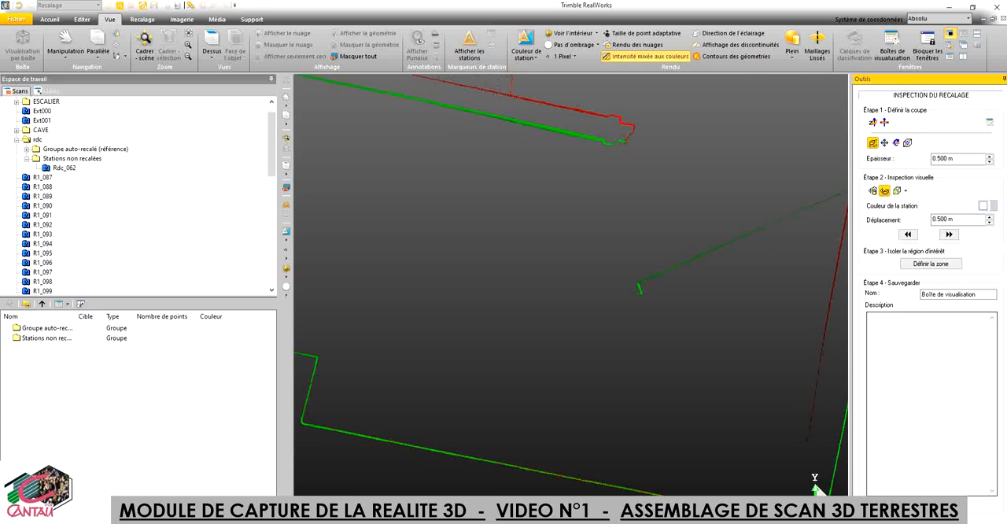
Step: Leave the inspection, validate the cloud-based registration by adding Rdc_062 to the reference group, and close the registration tool
key("Escape")
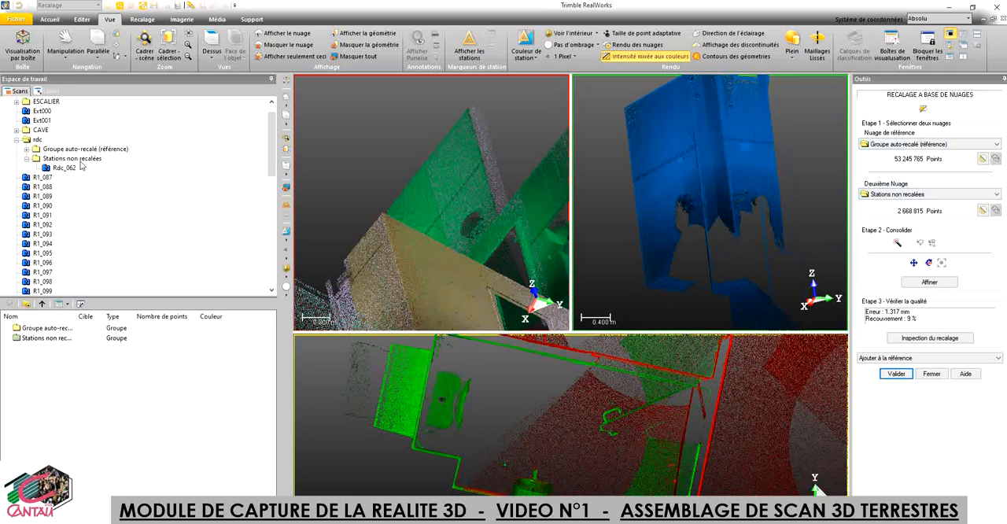
left_click(899, 374)
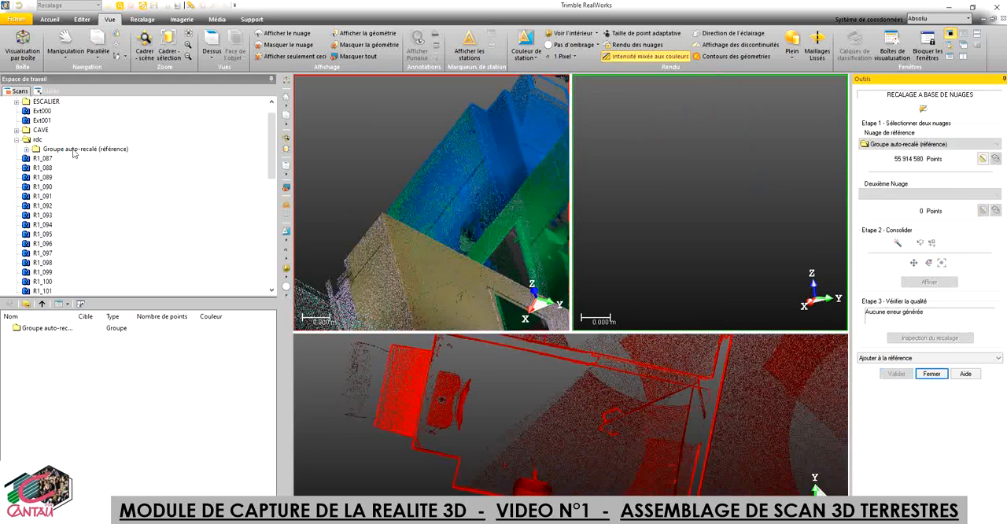
left_click(932, 374)
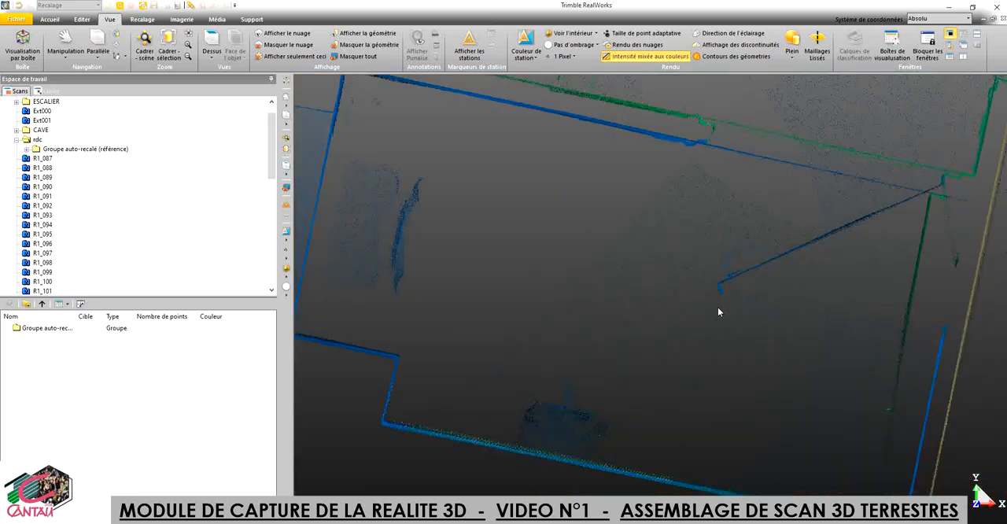
Step: Examine the registered ground-floor stations from above, going from the Rdc_062 room out to the whole floor
scroll(630, 296, "down", 5)
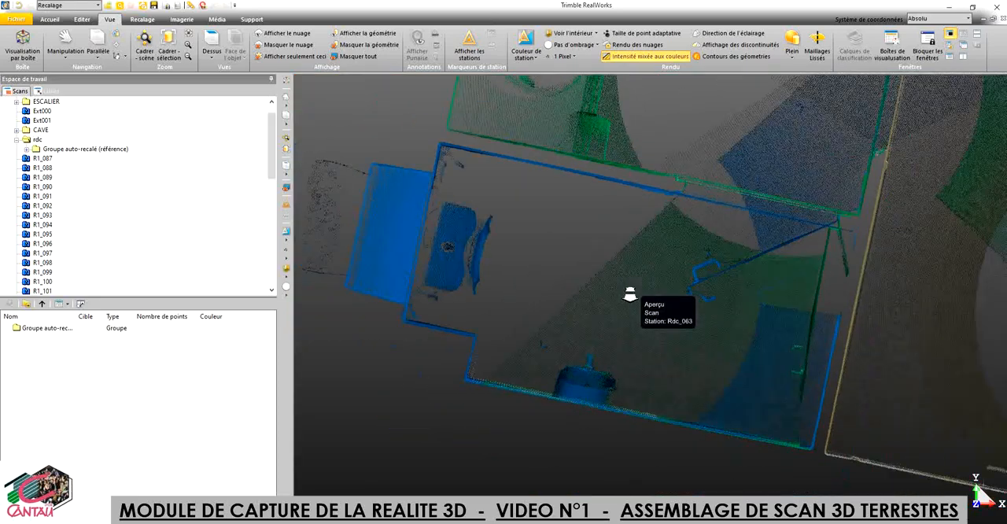
middle_click_drag(752, 205, 566, 295)
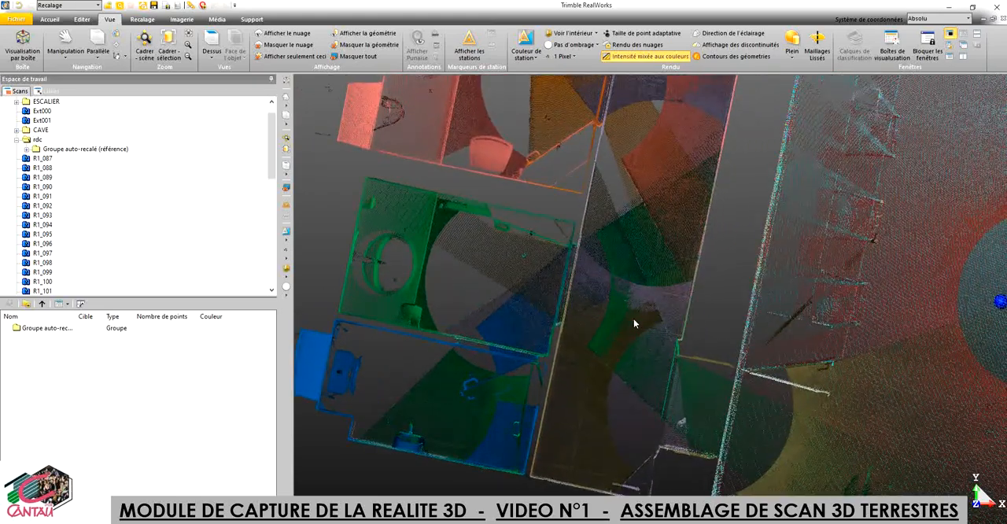
left_click_drag(636, 320, 635, 303)
scroll(634, 304, "down", 5)
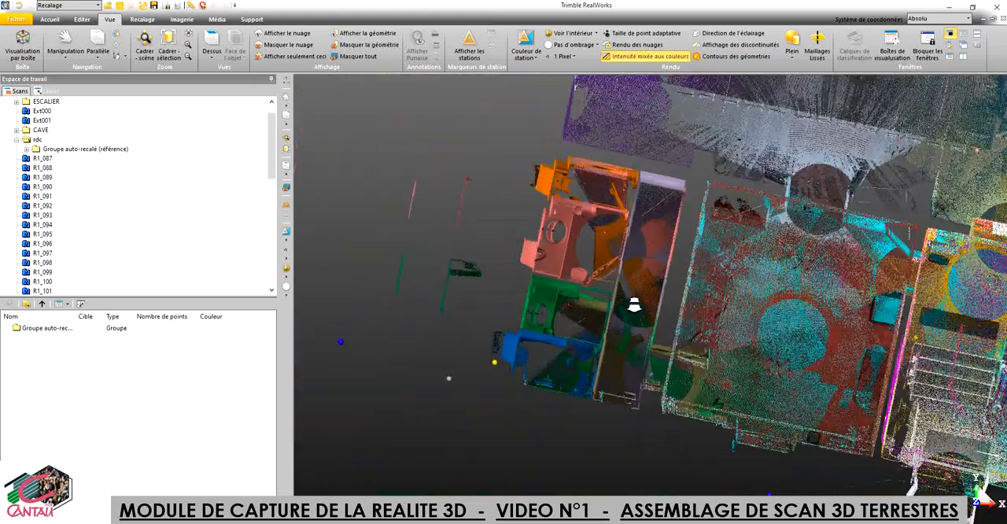
middle_click_drag(656, 341, 511, 337)
left_click_drag(668, 321, 667, 293)
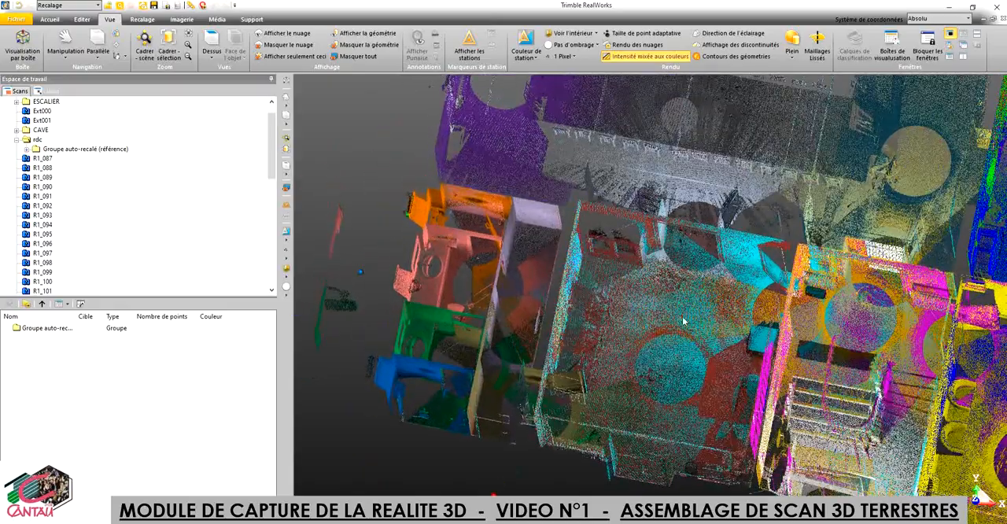
middle_click_drag(685, 322, 556, 228)
scroll(555, 230, "down", 5)
scroll(554, 231, "down", 5)
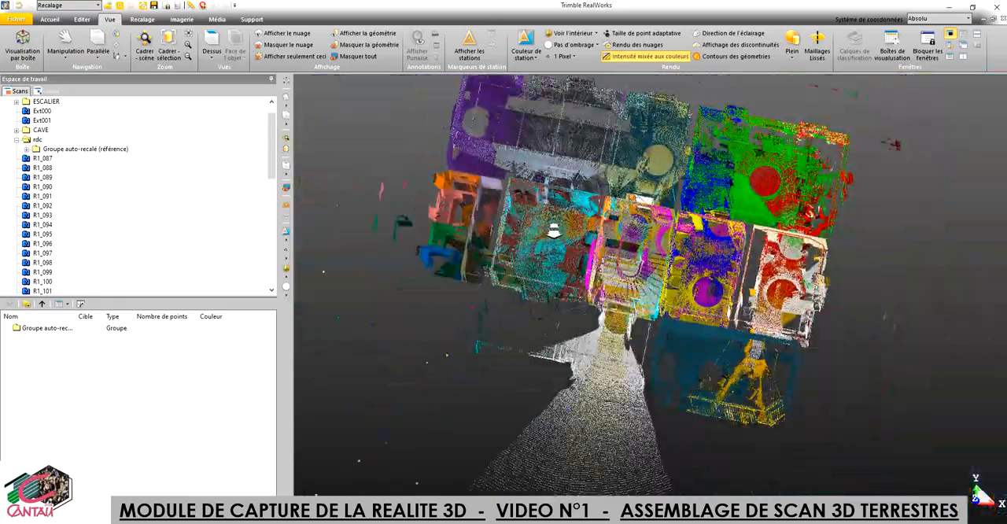
Step: Examine the complete ground-floor cloud in an oblique view from the entrance staircase side
middle_click_drag(636, 236, 621, 347)
left_click_drag(621, 346, 695, 398)
middle_click_drag(500, 424, 555, 358)
scroll(630, 355, "up", 8)
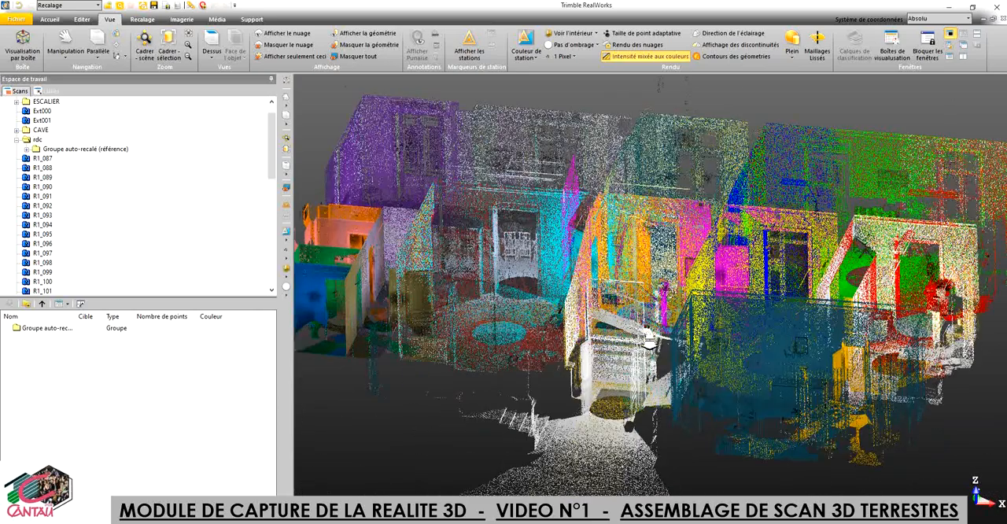
scroll(650, 340, "up", 2)
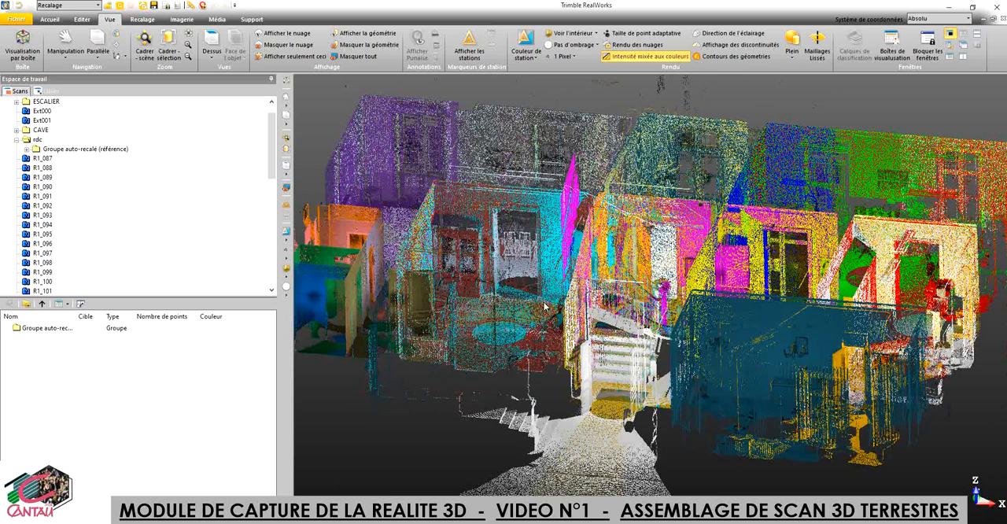
Step: Rename the rdc group as "rdc calé"
left_click(40, 141)
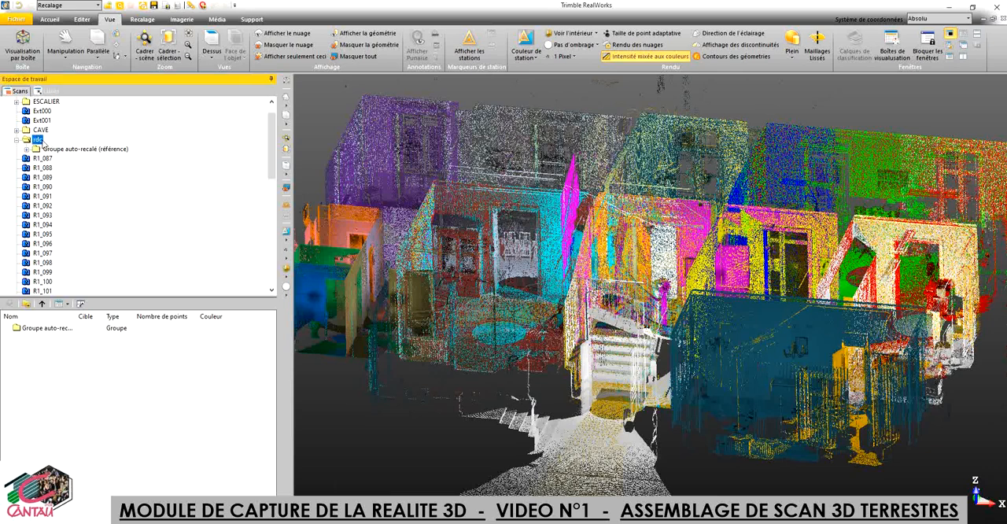
left_click(41, 139)
type("CAL")
key("BackSpace")
key("BackSpace")
key("BackSpace")
key("BackSpace")
type("calé")
key("Return")
left_click(52, 141)
Step: Export the stations' registration parameters to the TZF files
left_click(49, 20)
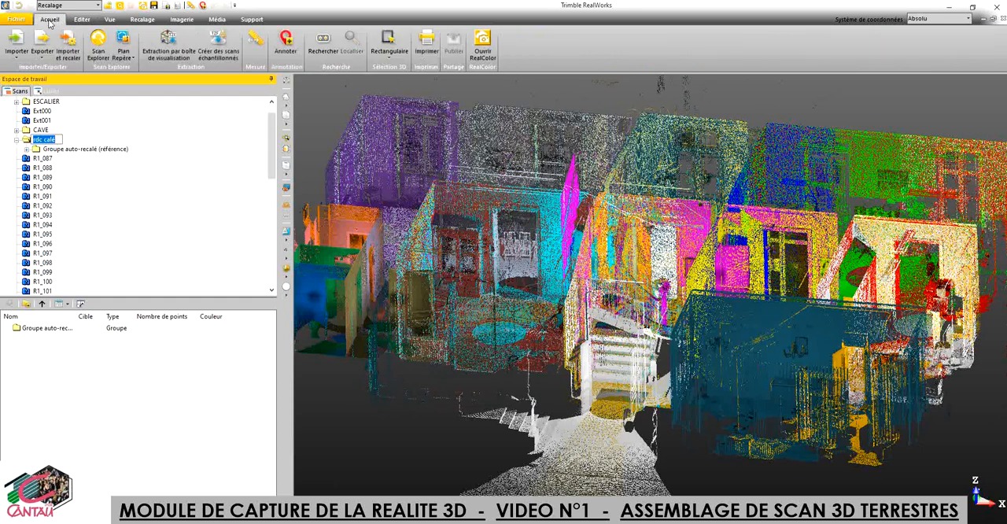
left_click(82, 20)
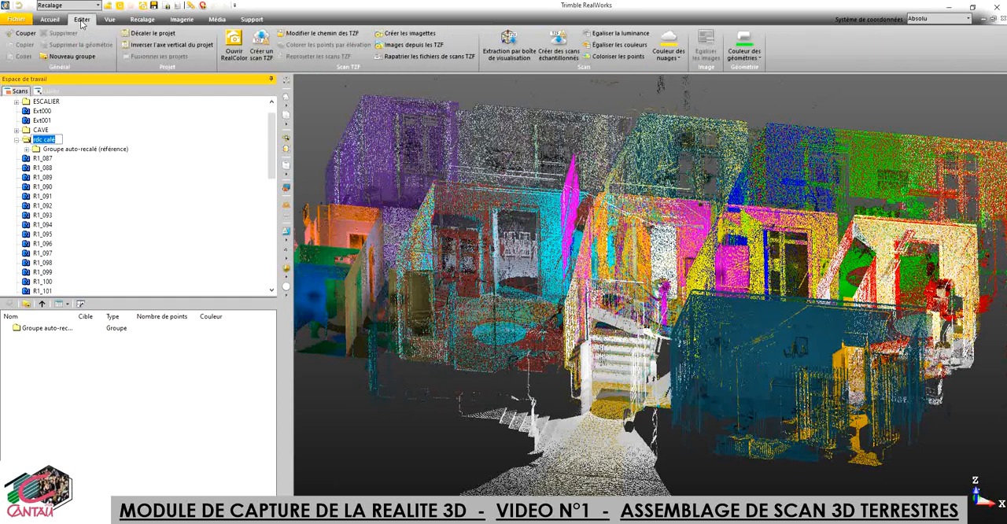
left_click(150, 19)
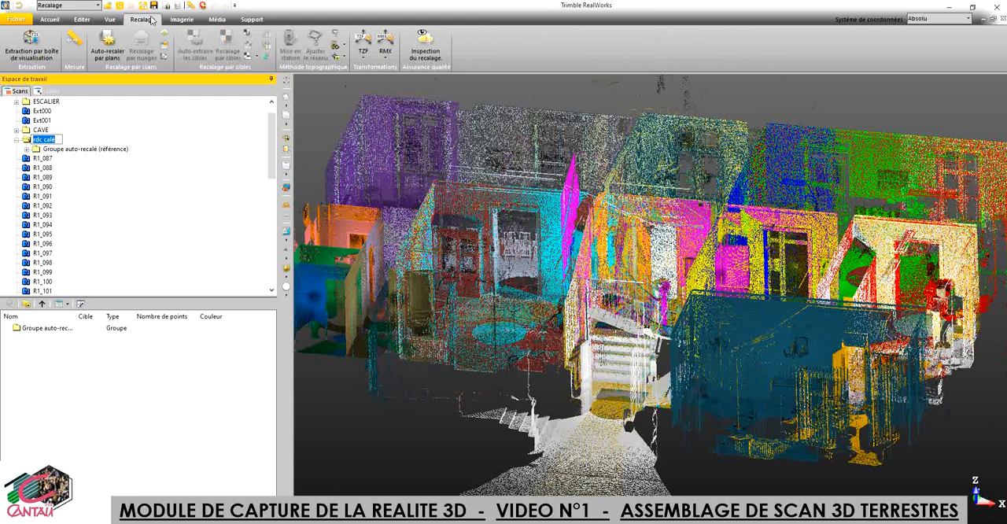
left_click(365, 58)
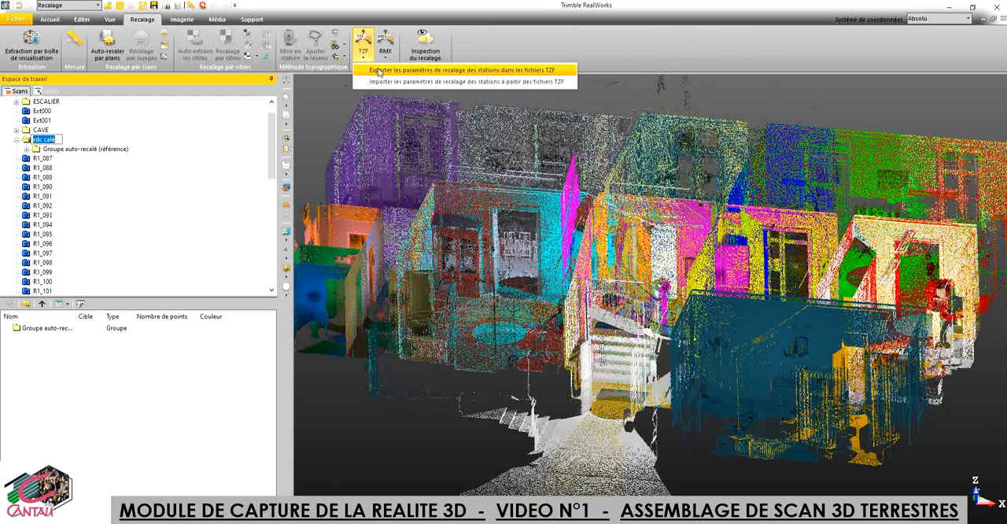
left_click(380, 71)
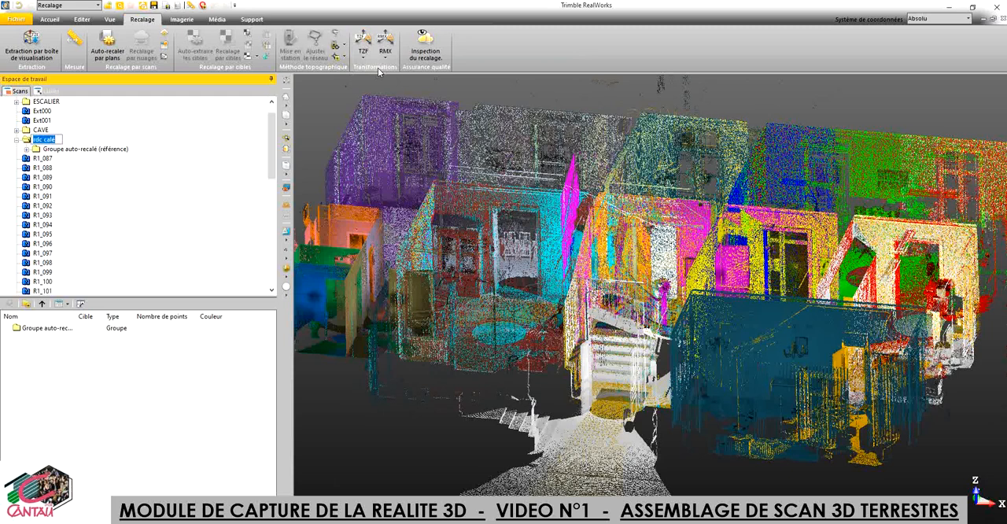
left_click(125, 230)
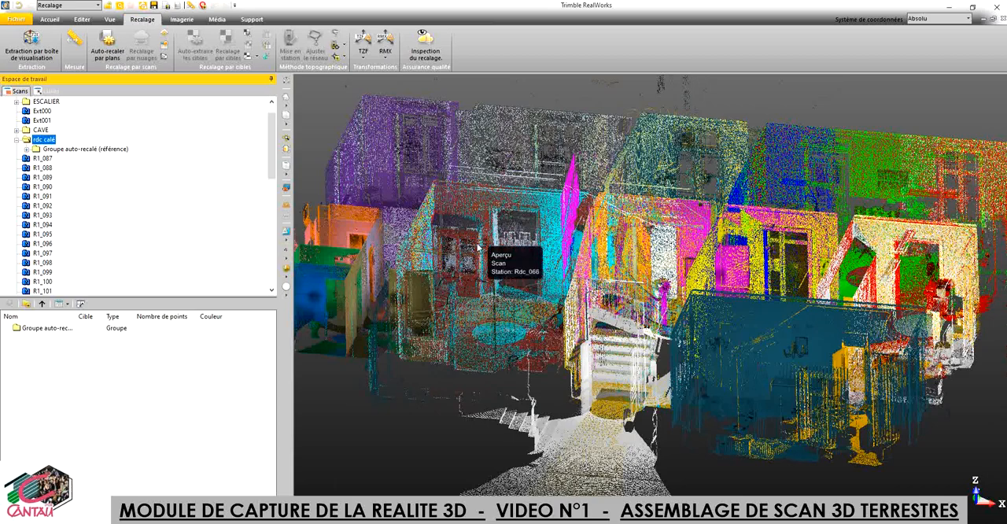
Step: Switch to the RealWorks window containing the "Nuage calé" group and examine the assembled château cloud's roof and façade
scroll(477, 246, "down", 3)
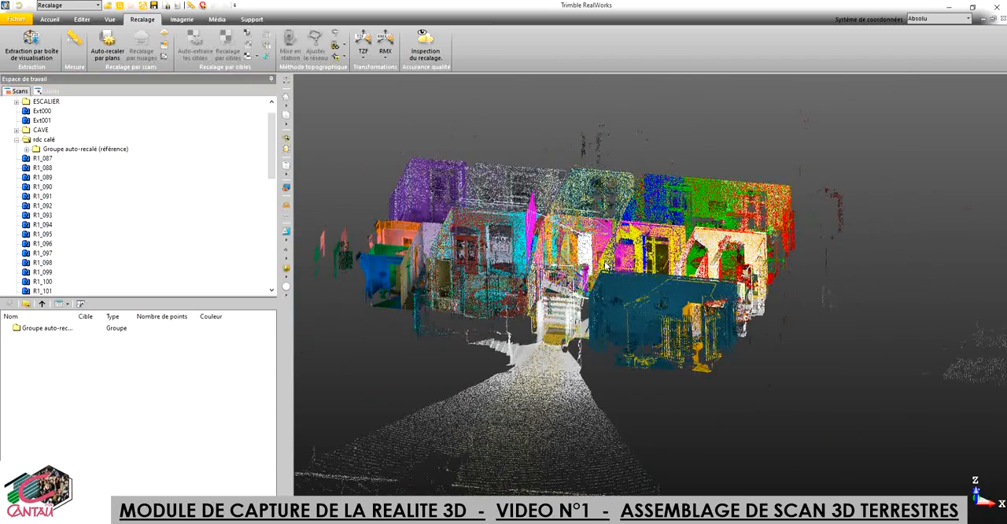
left_click_drag(610, 266, 560, 313)
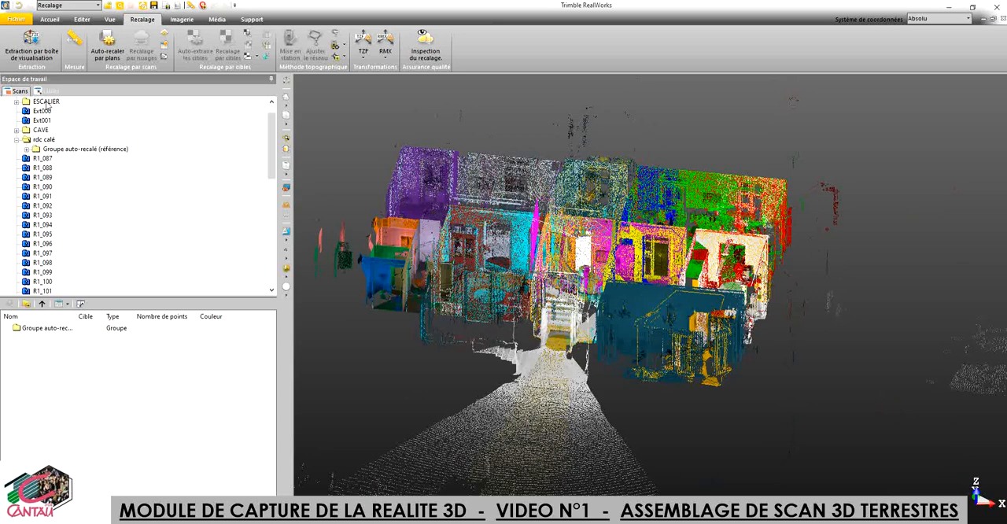
mouse_move(478, 521)
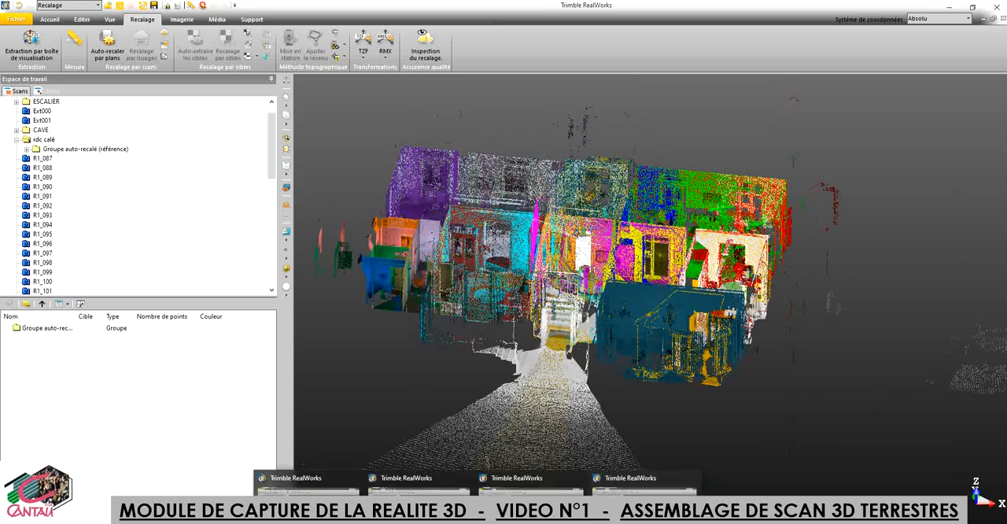
left_click(308, 507)
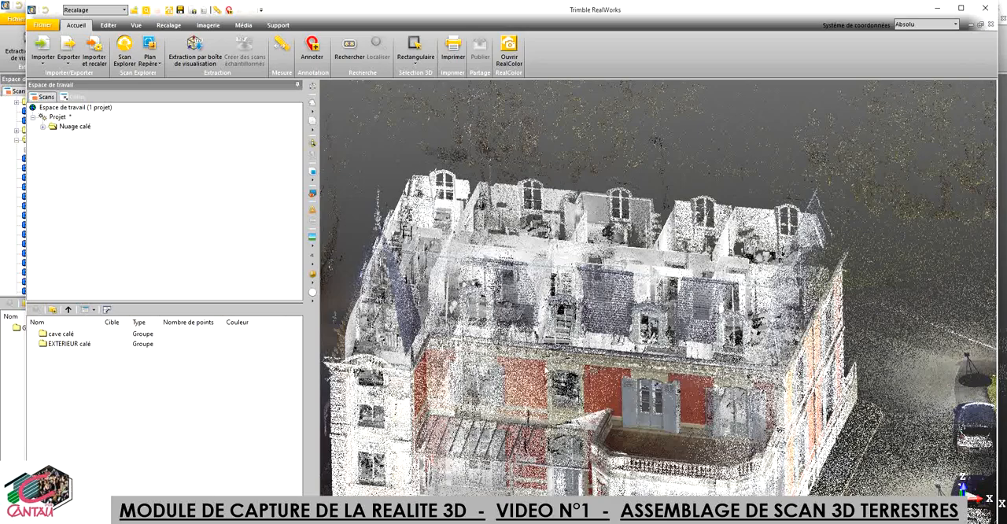
scroll(547, 370, "down", 2)
left_click_drag(538, 344, 628, 403)
scroll(627, 400, "up", 2)
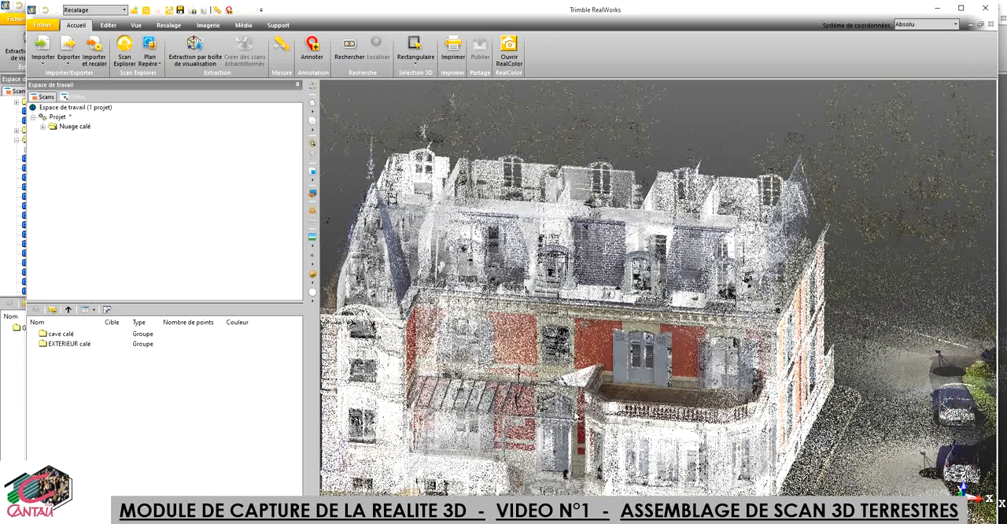
Step: Examine the contents of the "cave calé" and "EXTERIEUR calé" groups inside "Nuage calé"
mouse_move(576, 345)
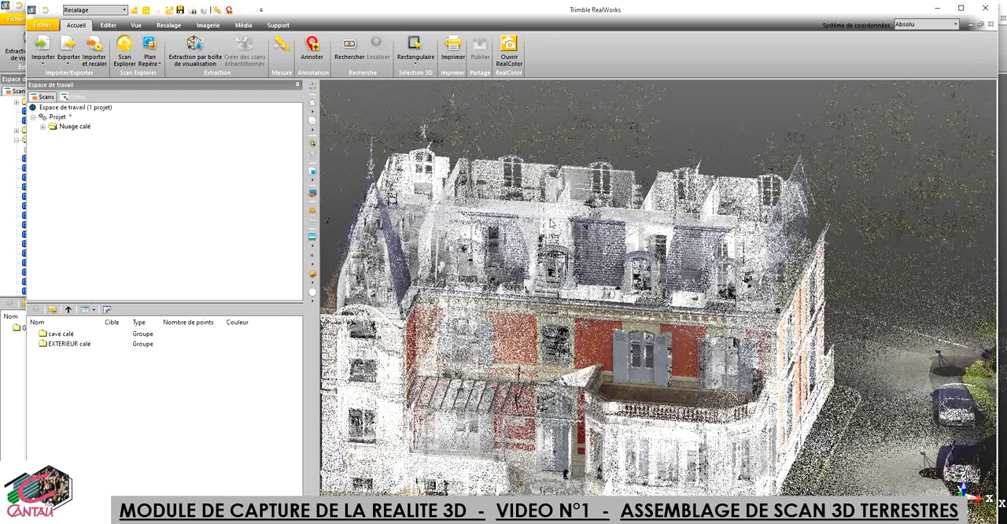
left_click(42, 127)
left_click(53, 136)
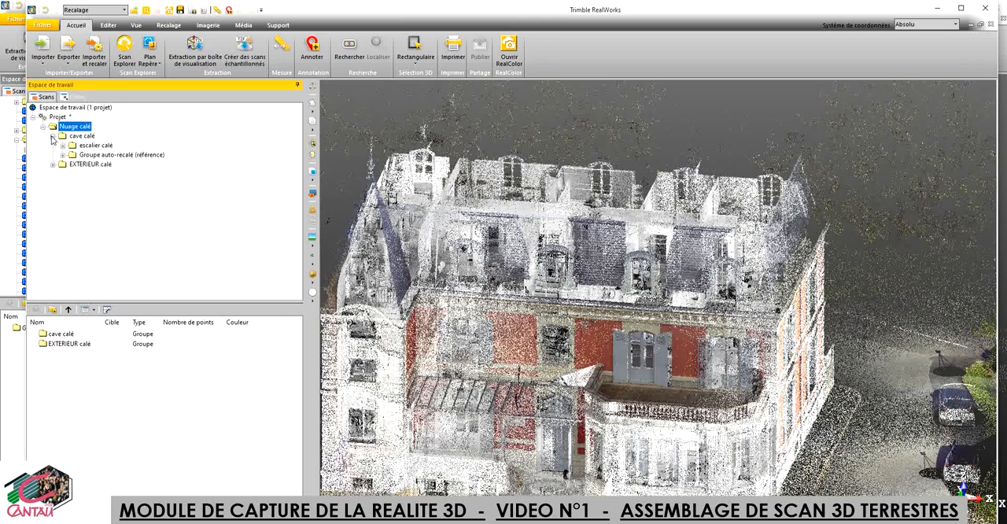
left_click(53, 164)
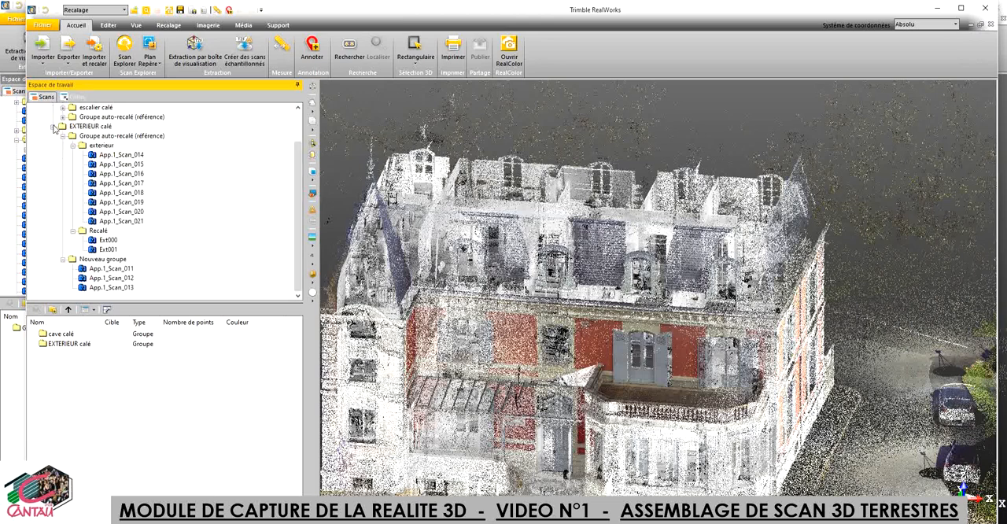
left_click(52, 127)
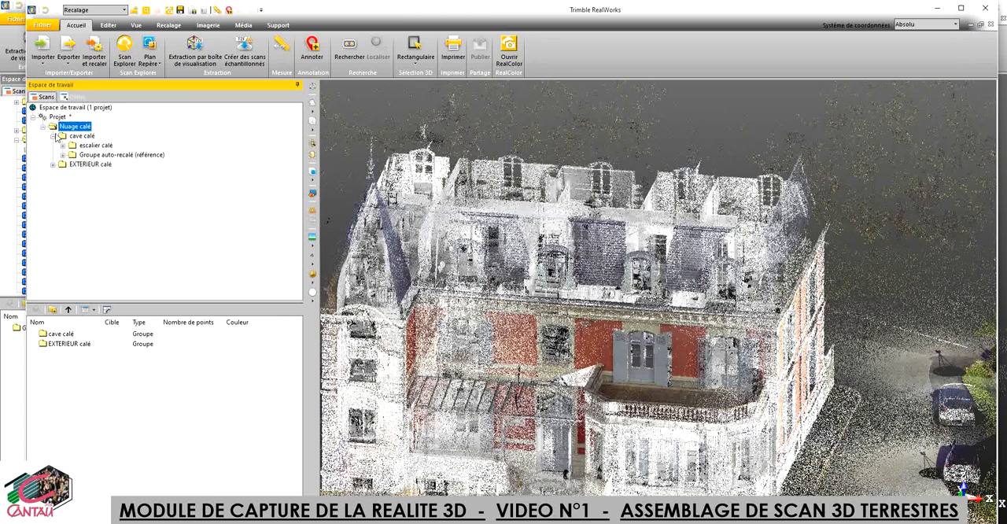
left_click(54, 137)
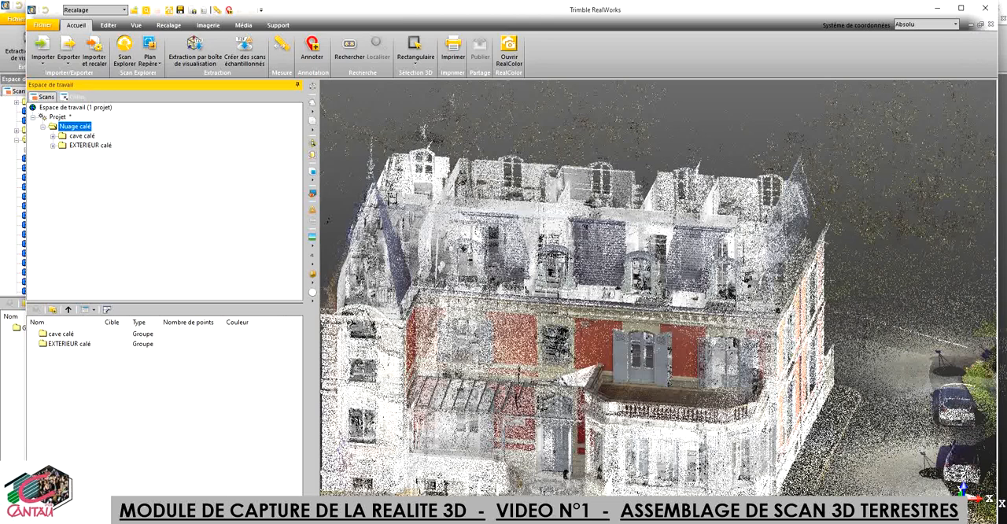
Step: Switch to the RealWorks window with the "Projet brut tzf" project and review its floor groups and remaining R1 and R2 stations
mouse_move(477, 521)
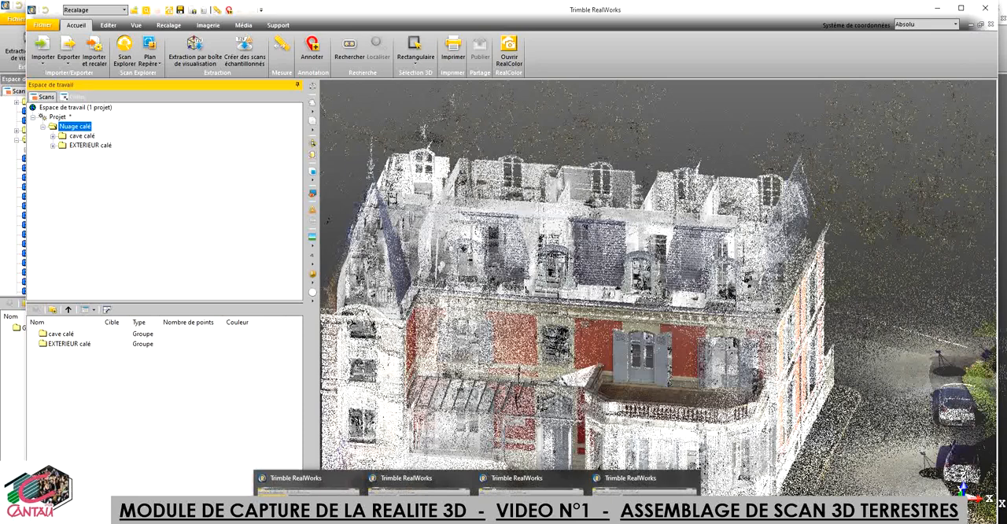
left_click(645, 482)
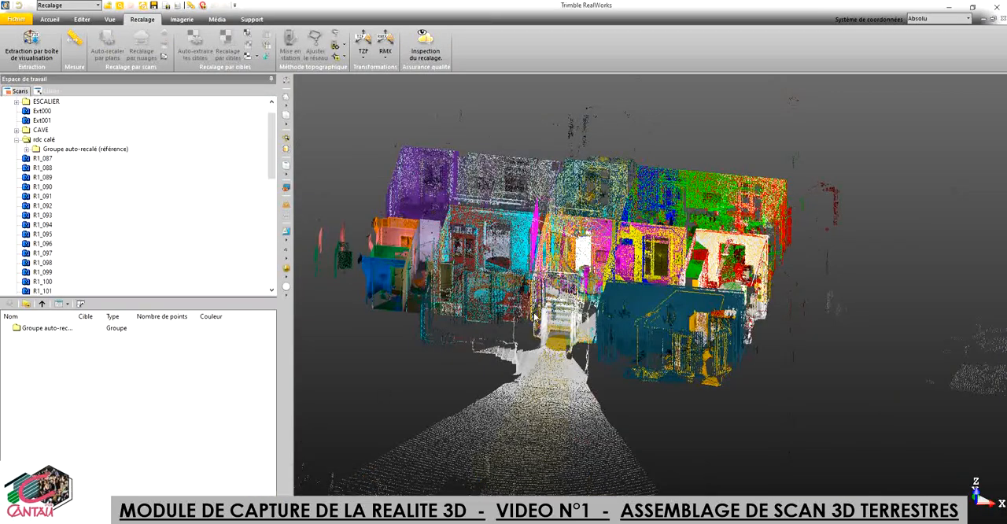
left_click(16, 141)
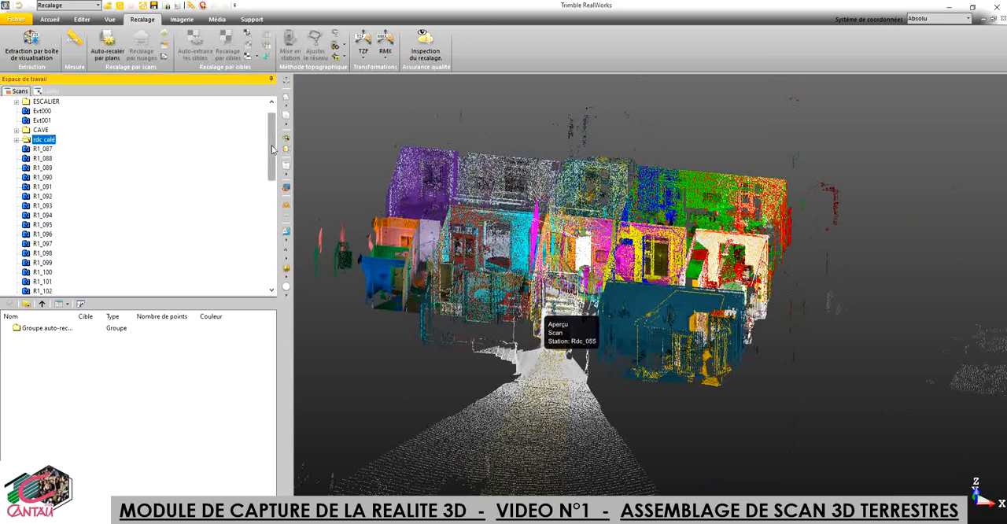
left_click_drag(272, 149, 272, 128)
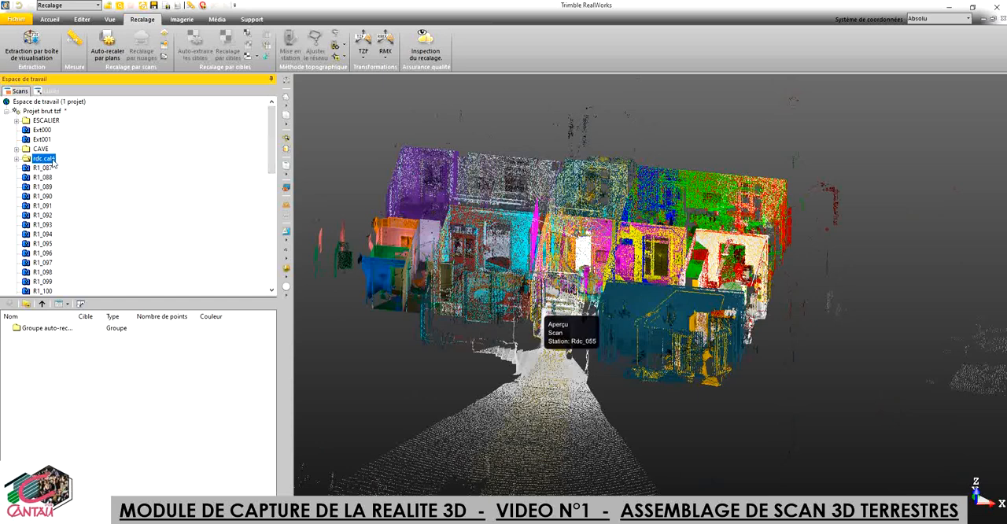
left_click_drag(273, 140, 272, 222)
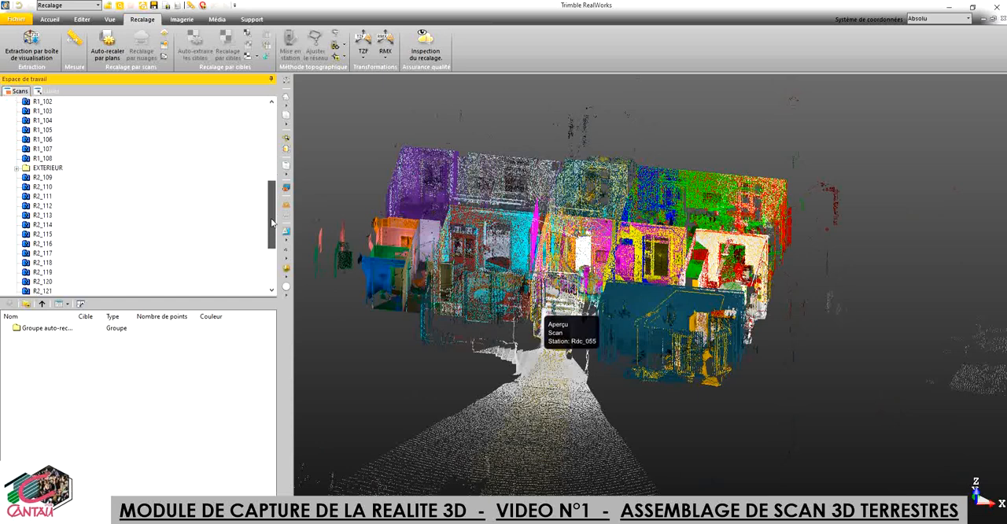
left_click(52, 170)
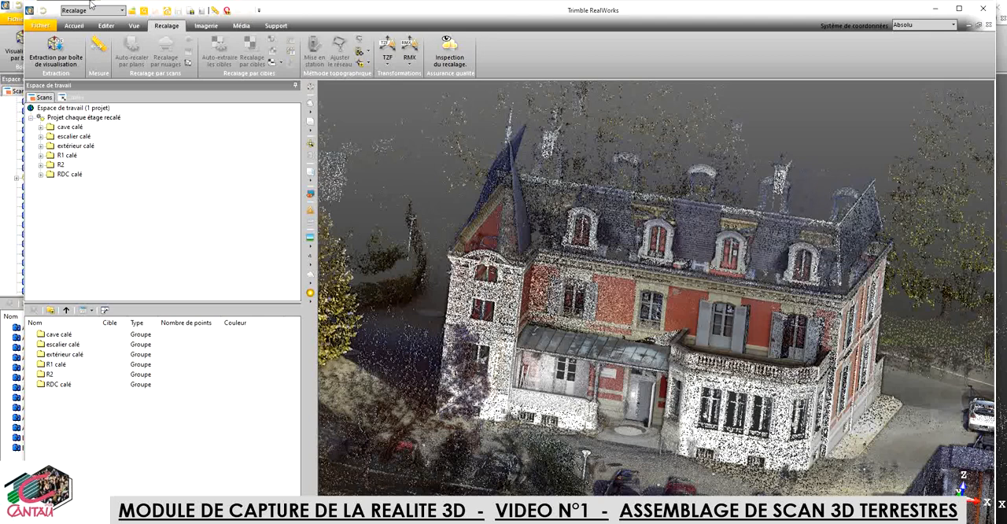
Step: Start cloud-based registration on "Projet chaque étage recalé" with "extérieur calé" as the reference cloud and "RDC calé" as the second cloud
left_click(92, 120)
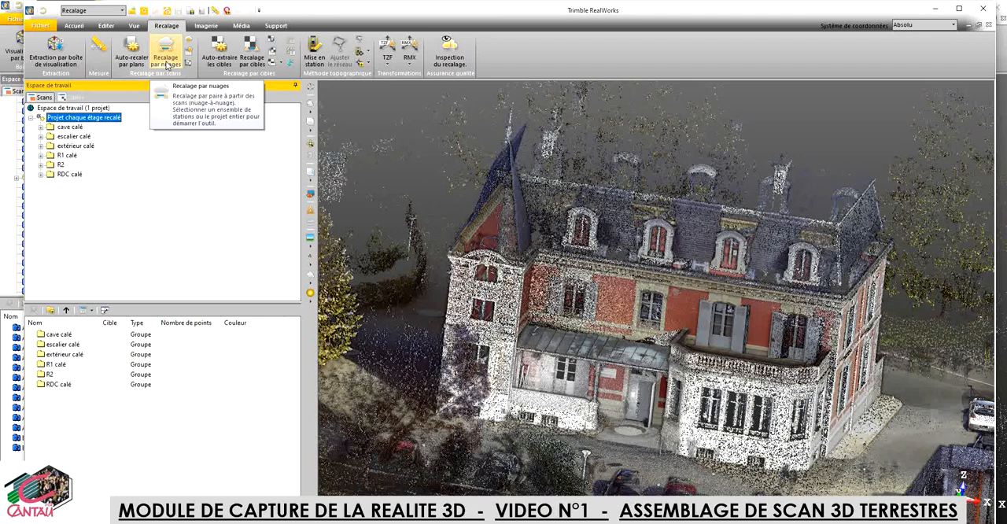
left_click(166, 65)
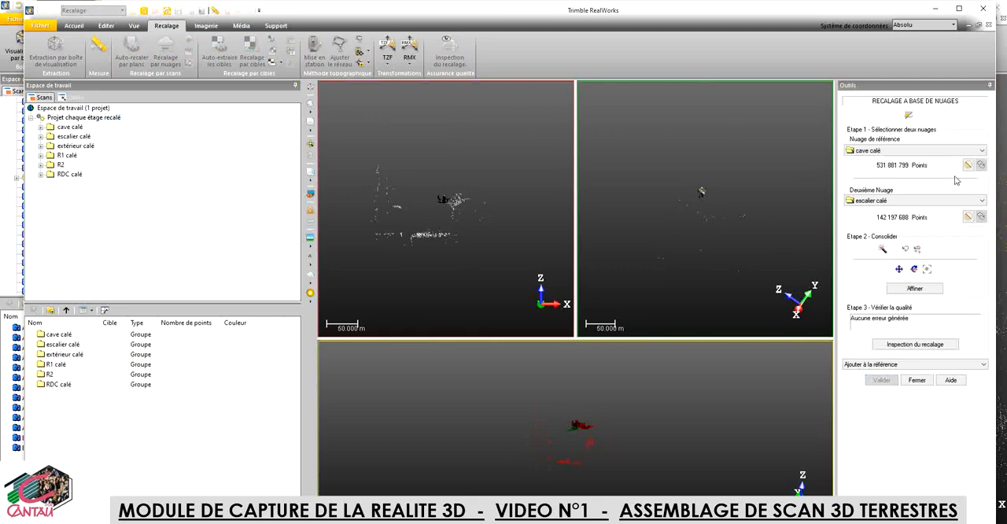
left_click(981, 150)
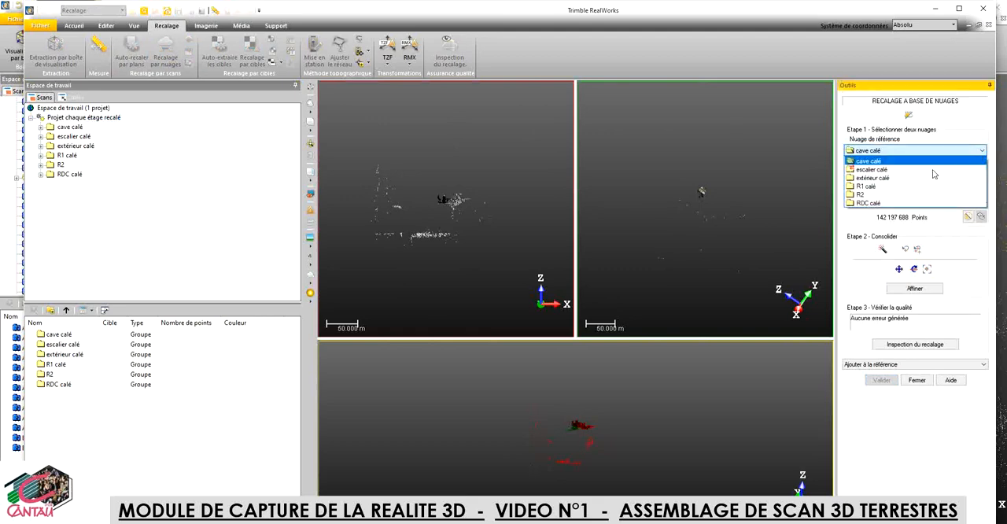
left_click(870, 180)
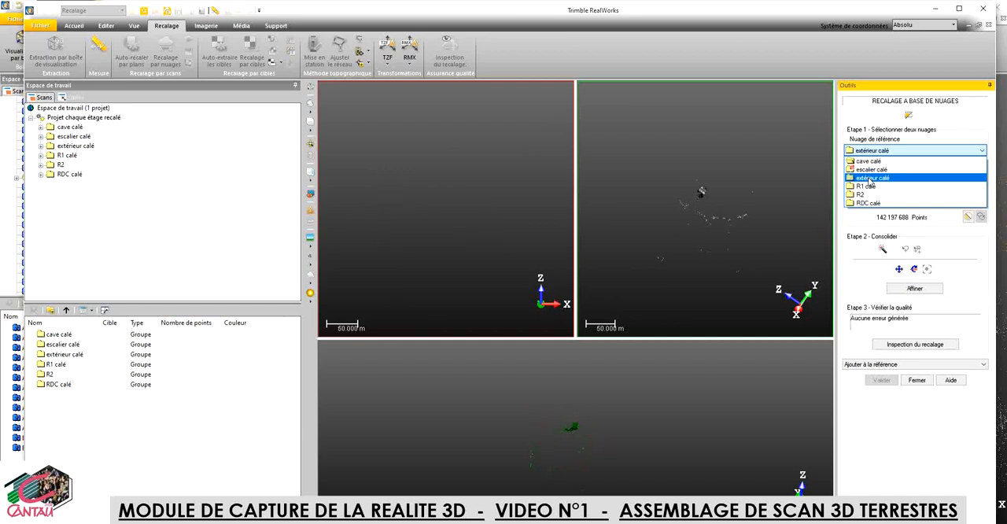
left_click(869, 179)
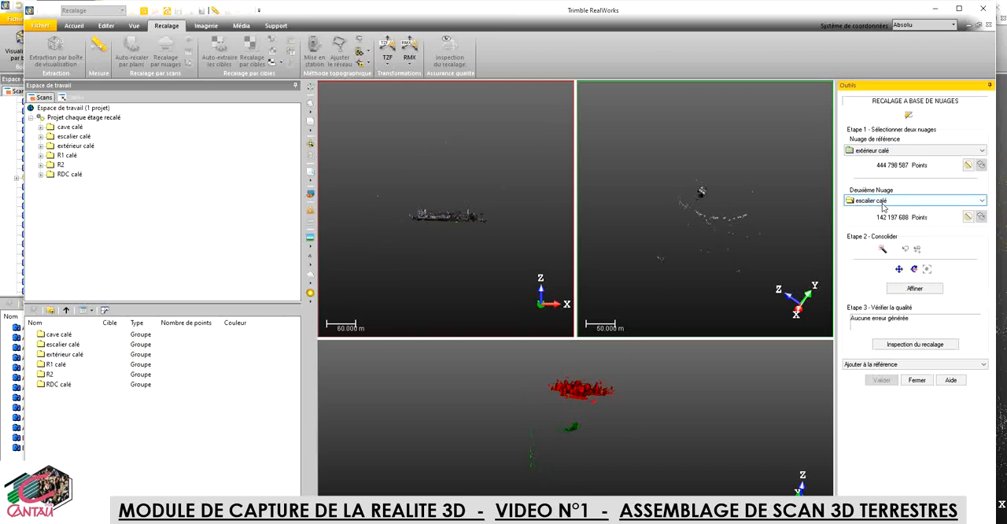
left_click(983, 203)
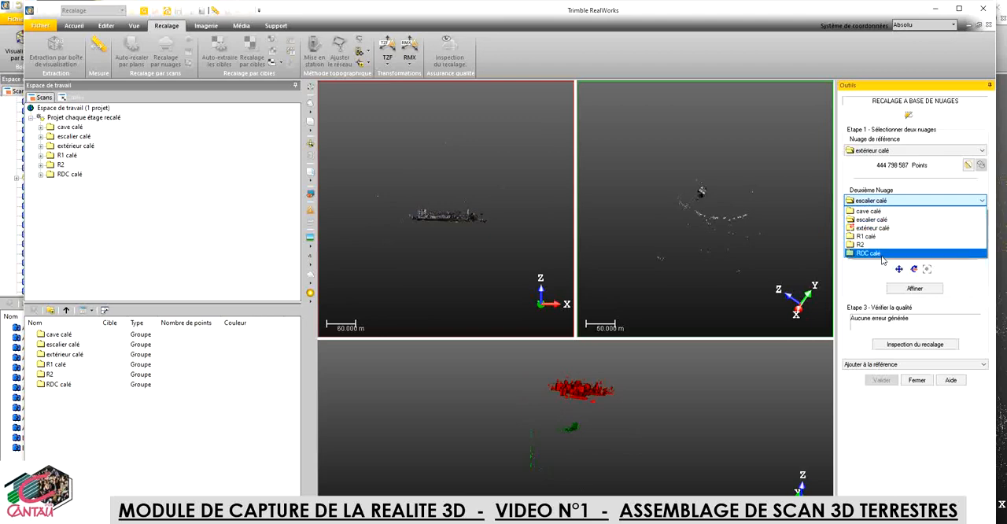
left_click(882, 254)
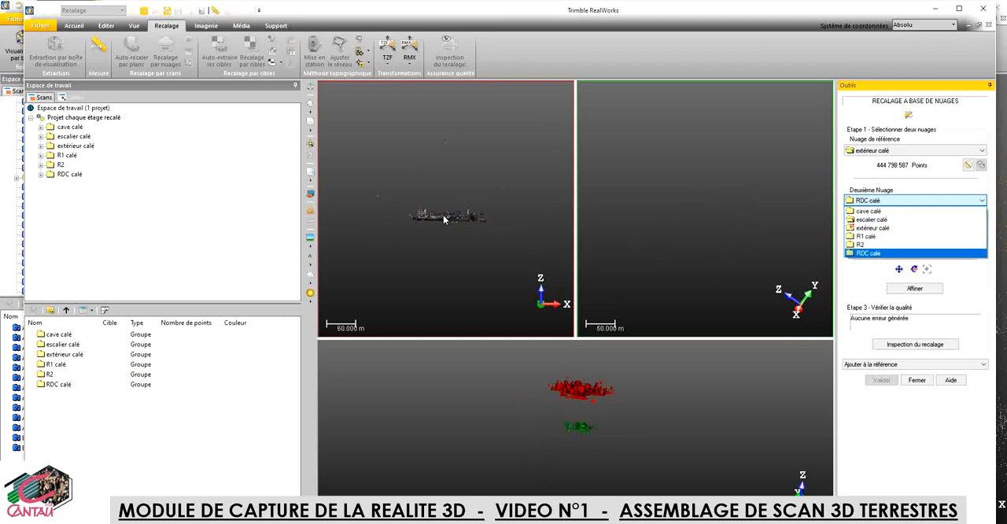
Step: Examine the château's entrance door and canopy up close in the "extérieur calé" reference cloud
scroll(443, 215, "up", 5)
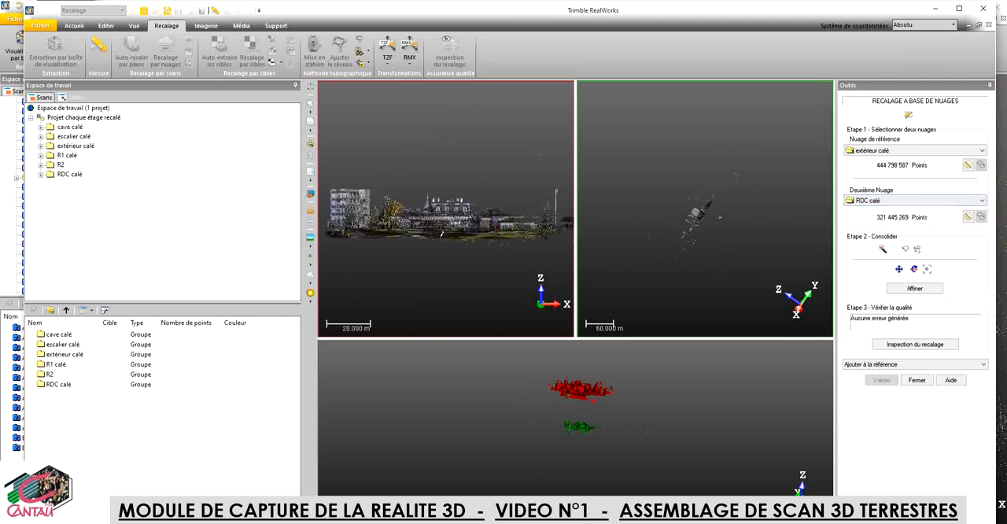
mouse_move(441, 234)
left_mouse_down()
mouse_move(450, 254)
mouse_move(459, 244)
left_mouse_up()
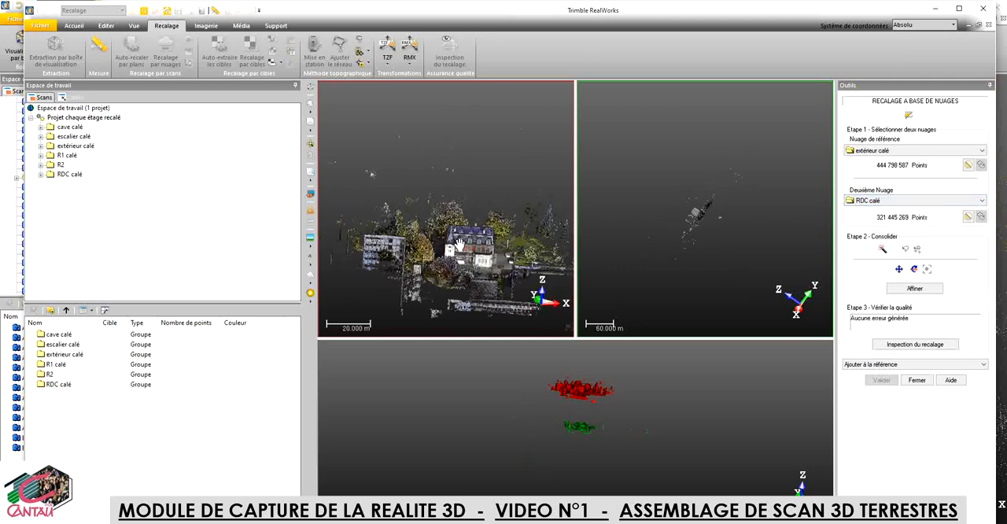
middle_click_drag(460, 245, 449, 226)
scroll(450, 227, "up", 4)
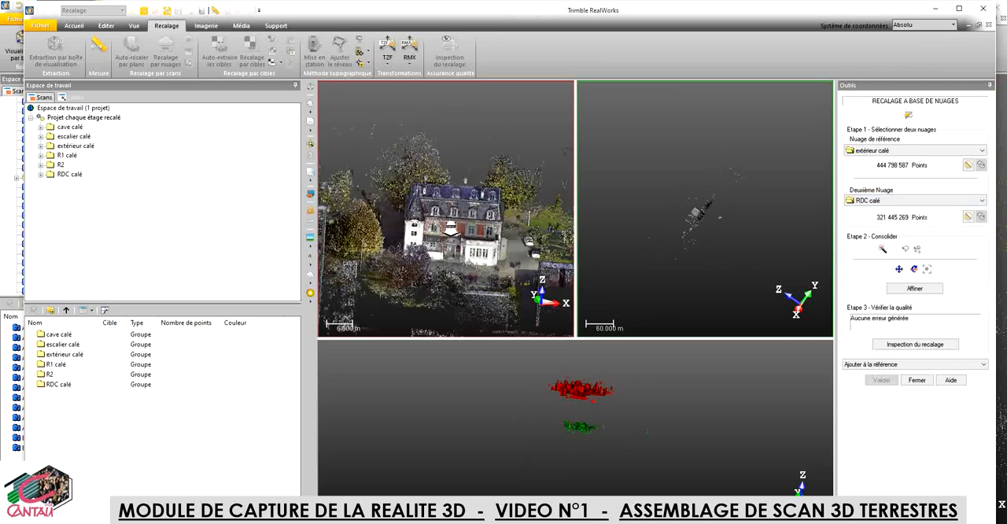
scroll(451, 229, "up", 3)
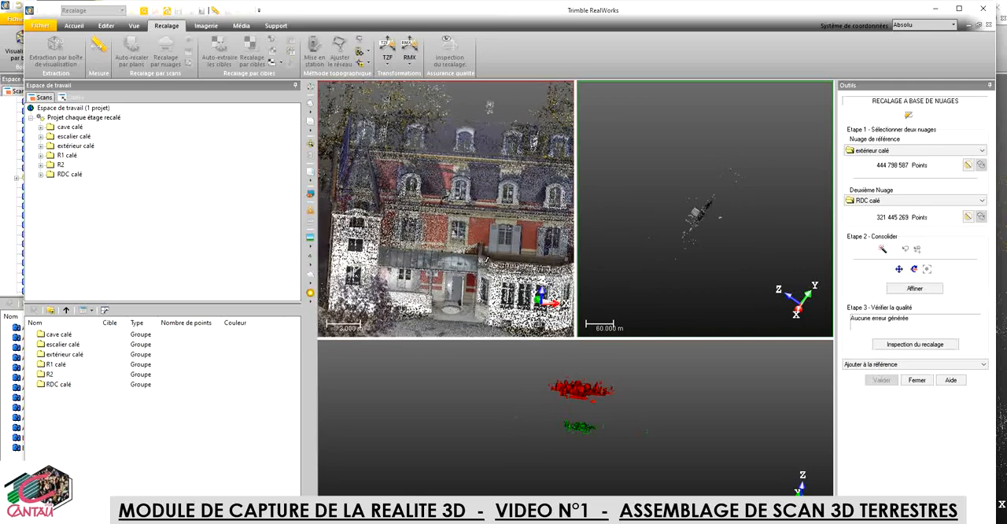
left_click_drag(483, 264, 486, 254)
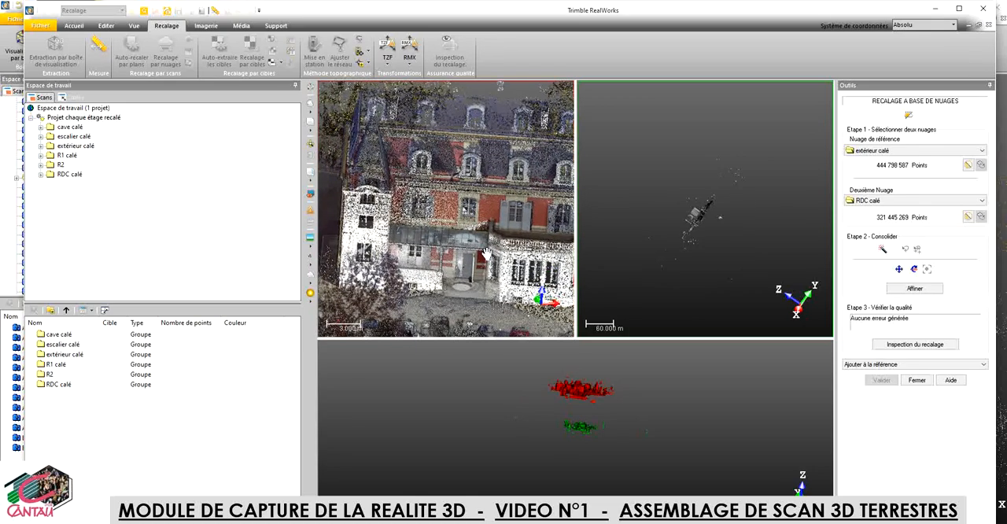
middle_click_drag(486, 254, 488, 239)
scroll(488, 239, "up", 2)
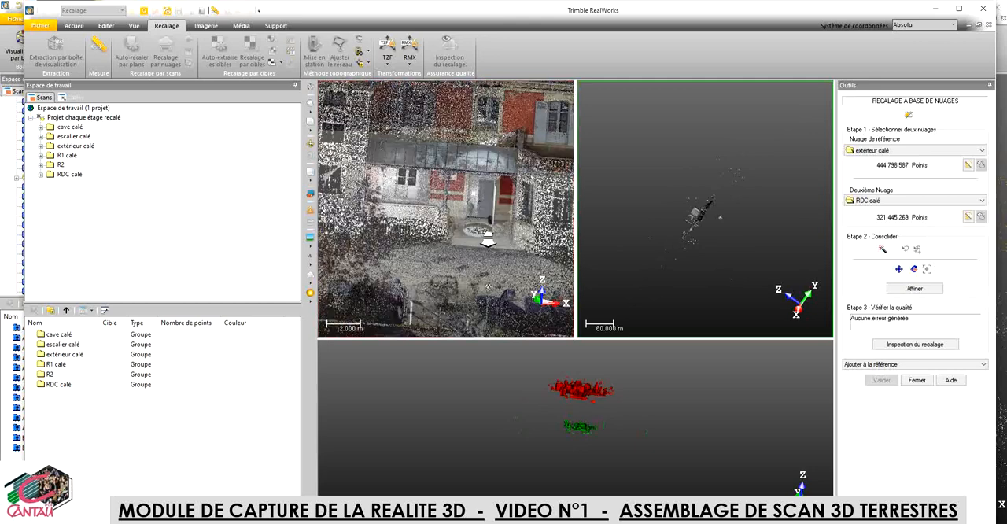
scroll(488, 239, "up", 2)
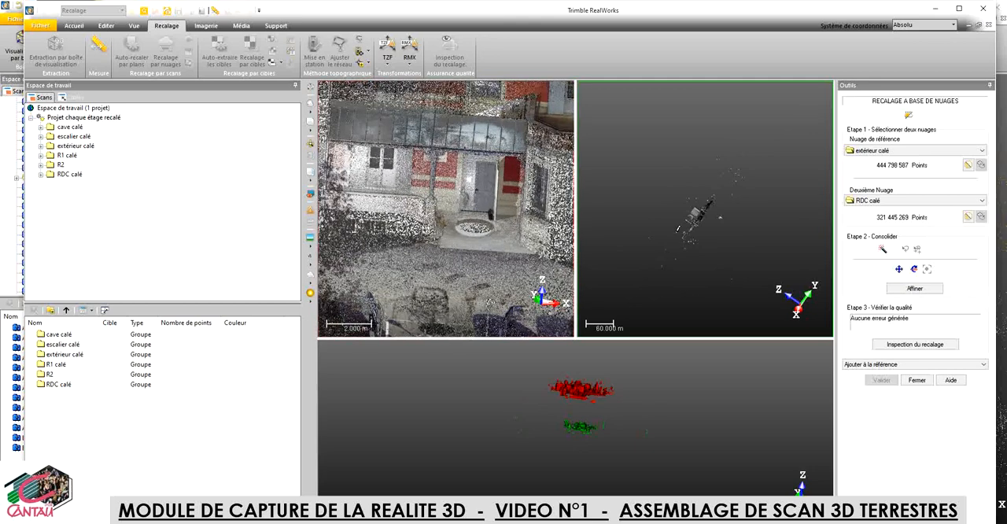
Step: Orient the "RDC calé" cloud to examine the same entrance façade and canopy from outside
scroll(678, 228, "up", 5)
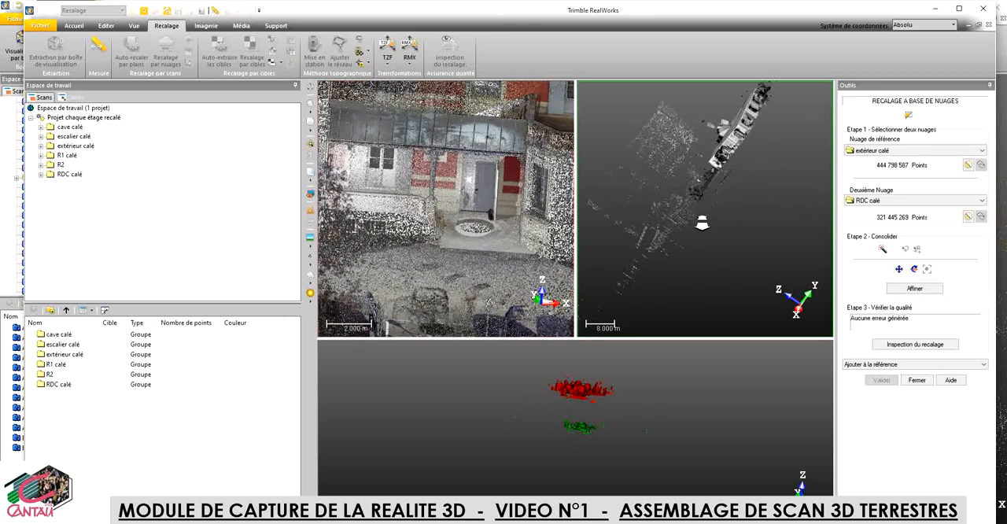
left_click_drag(702, 249, 712, 265)
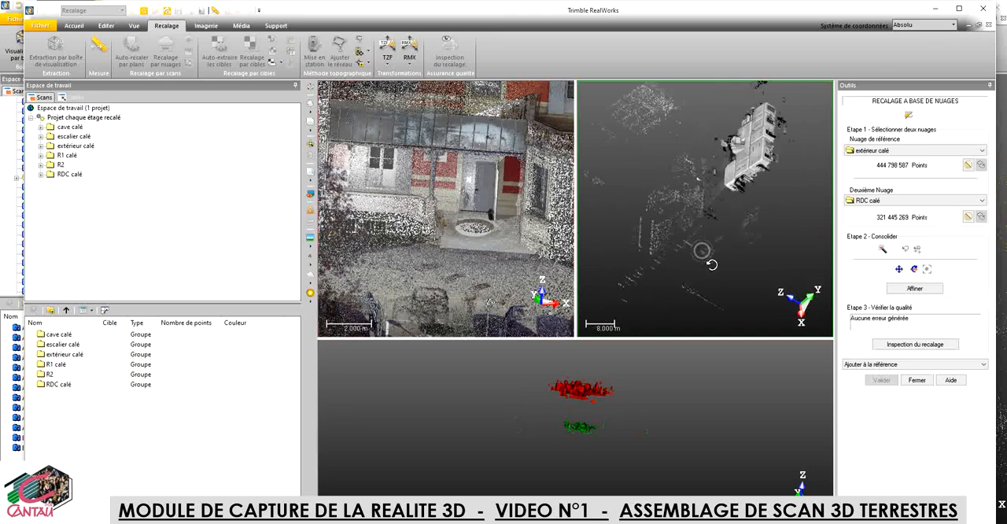
left_click_drag(674, 170, 733, 168)
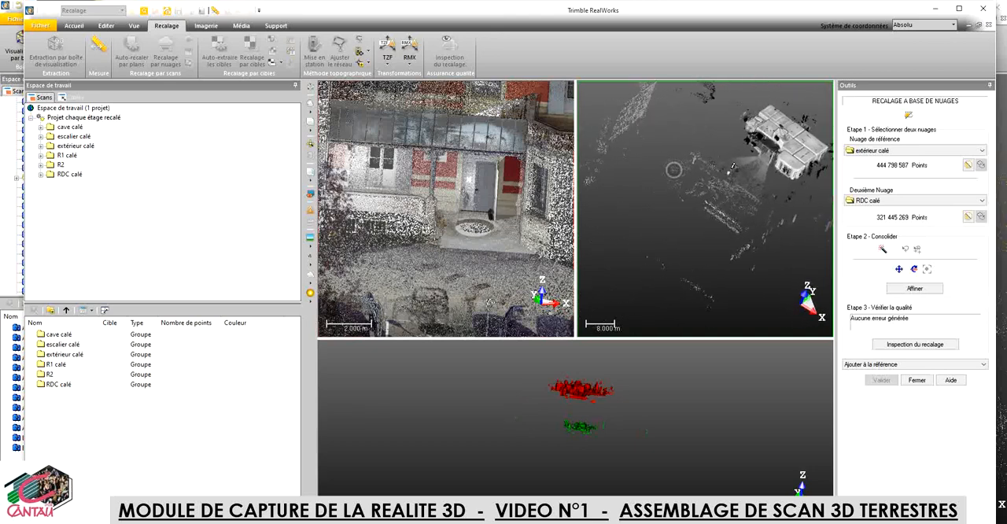
mouse_move(748, 245)
left_mouse_down()
mouse_move(767, 207)
mouse_move(760, 231)
mouse_move(670, 207)
left_mouse_up()
left_click_drag(614, 193, 629, 198)
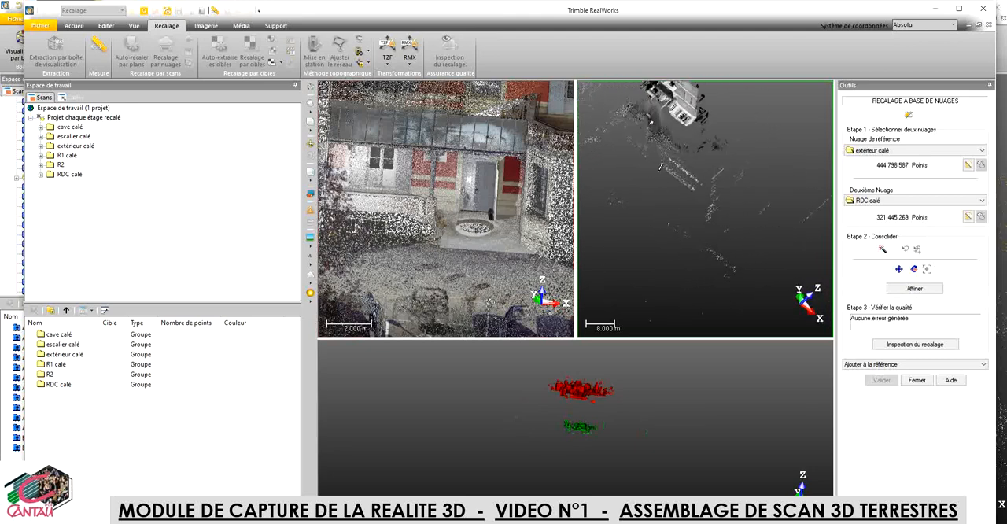
mouse_move(673, 179)
middle_mouse_down()
mouse_move(706, 202)
mouse_move(742, 257)
middle_mouse_up()
scroll(746, 228, "up", 5)
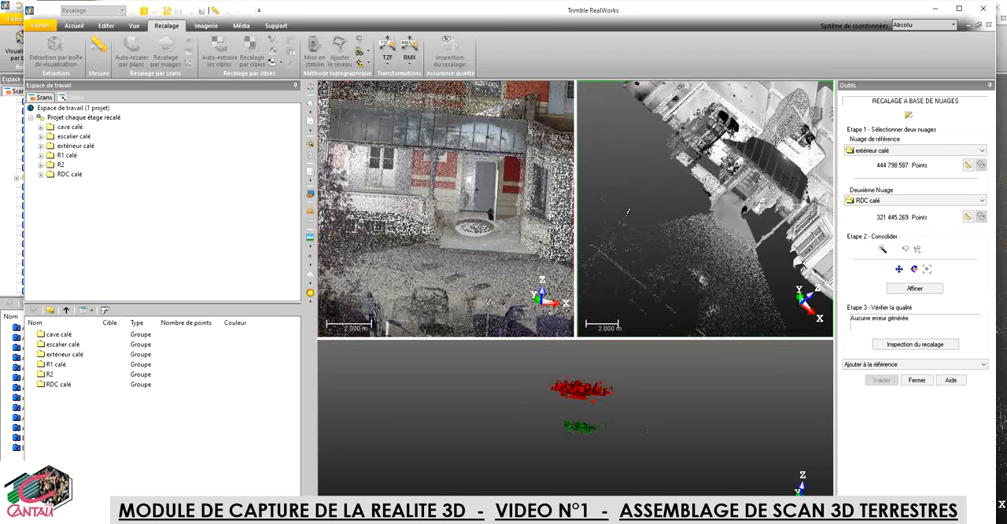
mouse_move(628, 213)
left_mouse_down()
mouse_move(613, 239)
mouse_move(620, 219)
left_mouse_up()
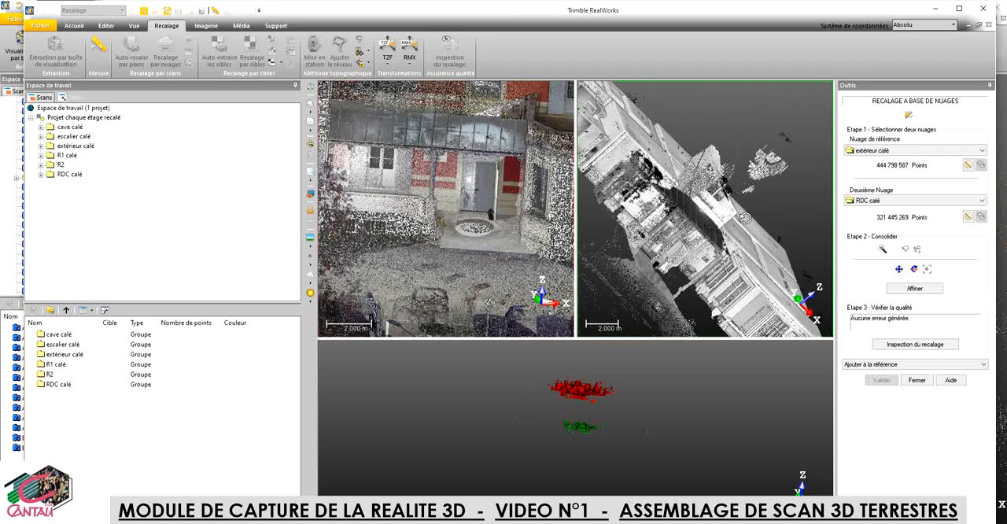
mouse_move(745, 218)
left_mouse_down()
mouse_move(748, 238)
mouse_move(751, 217)
left_mouse_up()
middle_click_drag(755, 197, 790, 166)
left_click_drag(718, 207, 695, 199)
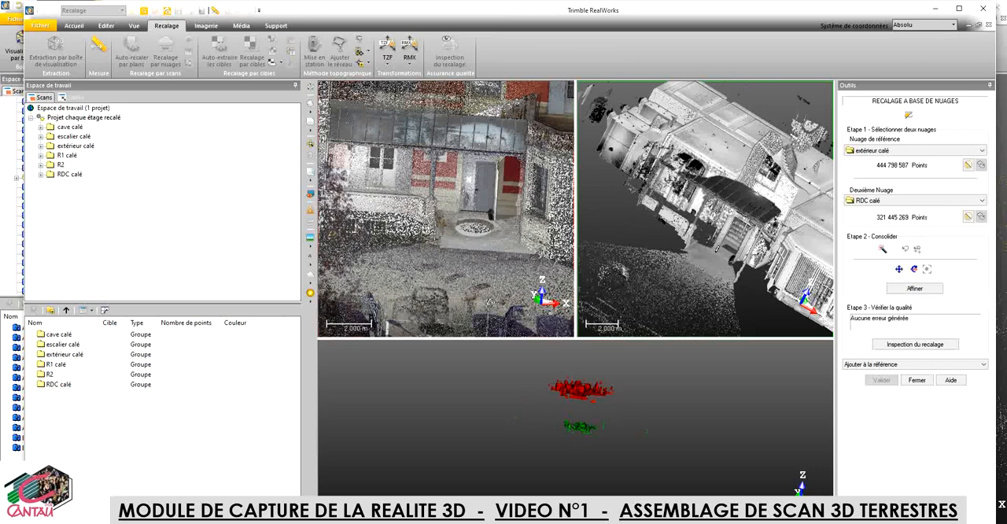
Step: Pick two pairs of matching points on the ground by the entrance's round basin in the "extérieur calé" and "RDC calé" clouds
scroll(458, 215, "up", 4)
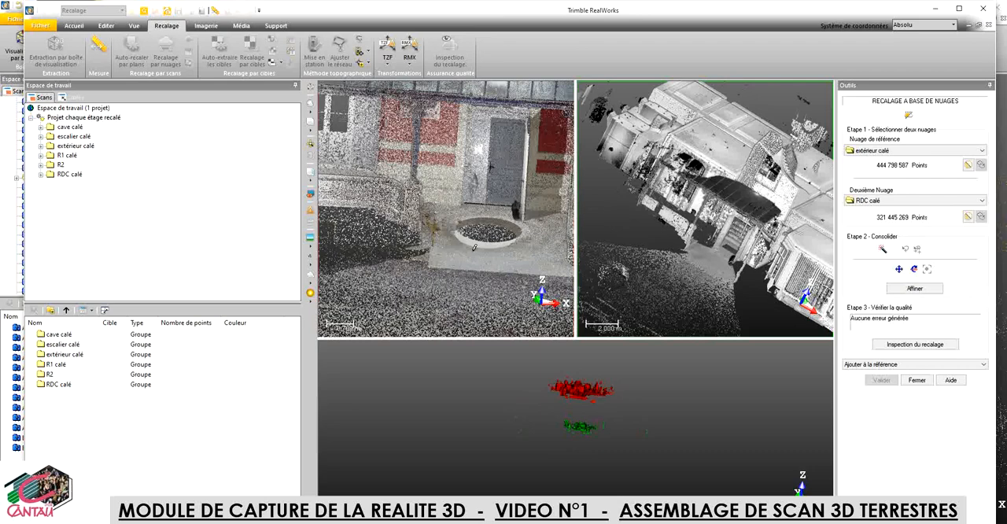
left_click_drag(475, 247, 454, 252)
scroll(691, 252, "up", 5)
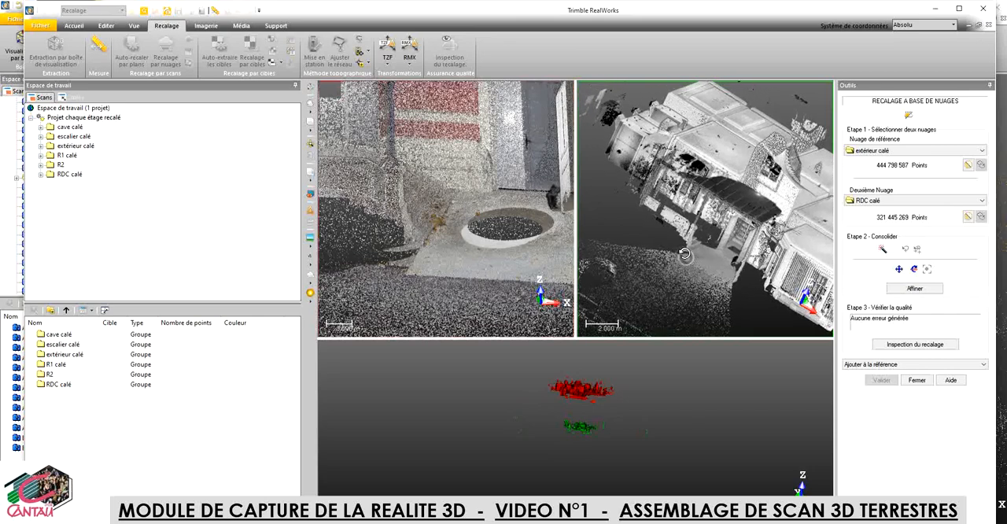
scroll(693, 252, "up", 2)
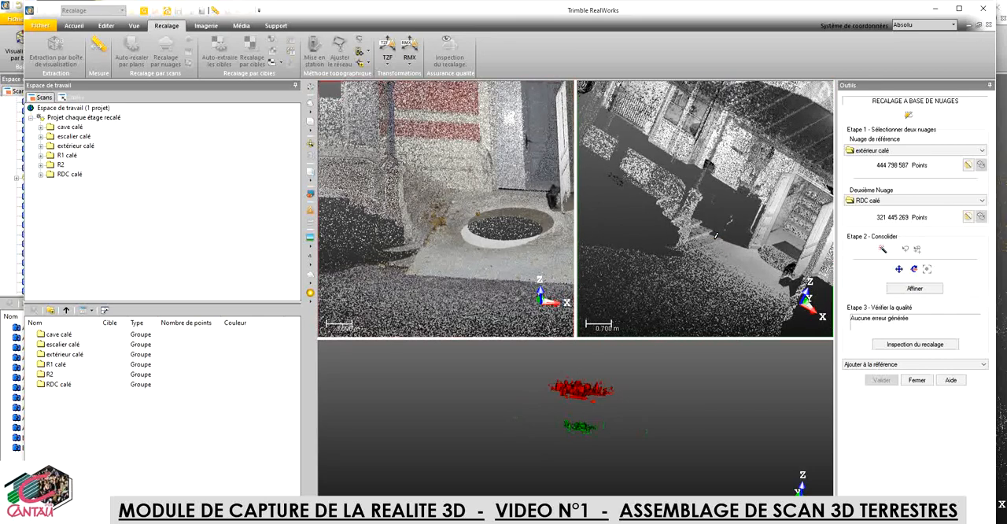
left_click(717, 238)
scroll(718, 240, "up", 2)
scroll(719, 239, "up", 2)
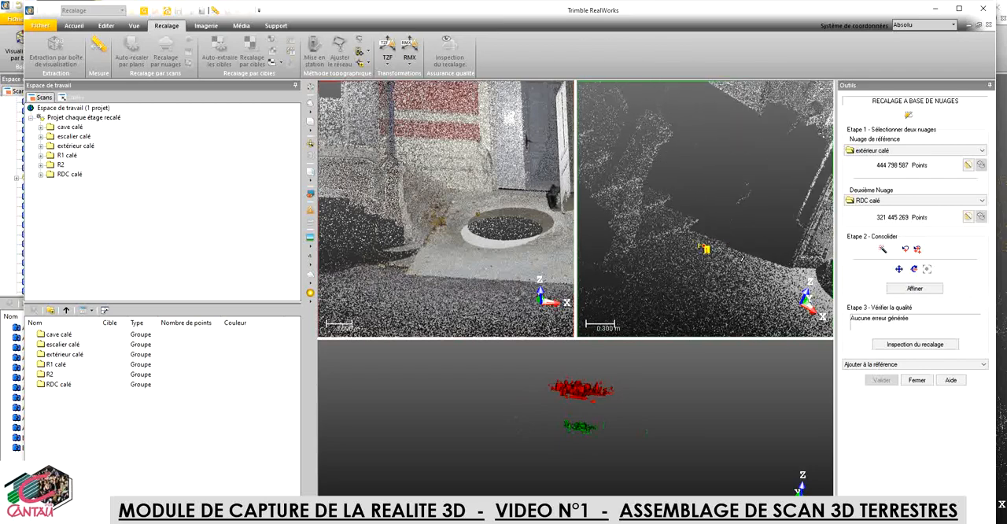
left_click(448, 199)
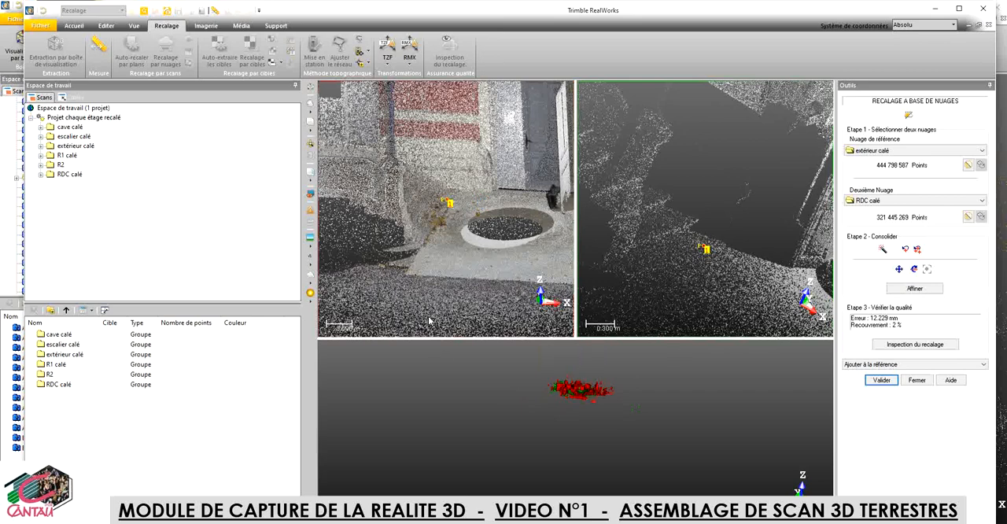
left_click(484, 201)
left_click(788, 280)
Step: Examine the château façade up close in the combined preview to check how the two clouds overlap
scroll(570, 390, "up", 5)
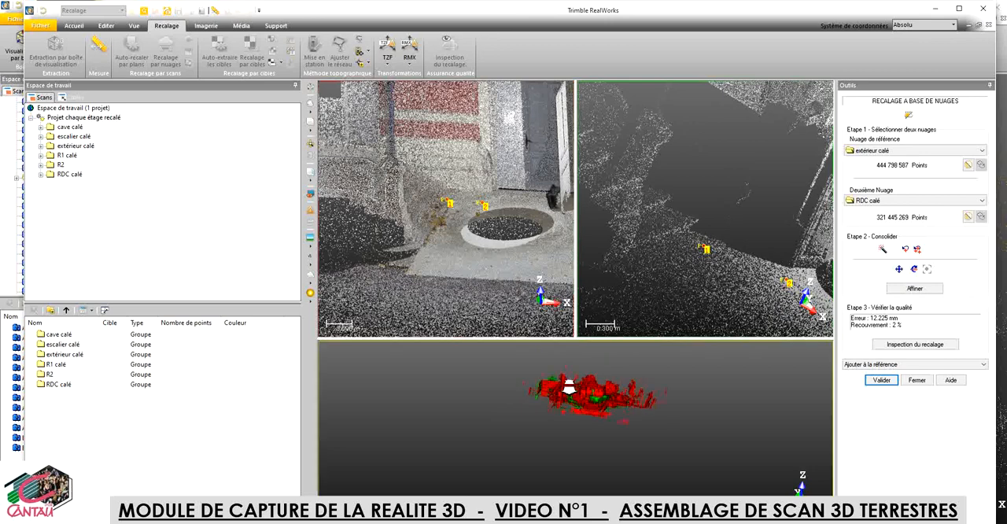
scroll(570, 390, "up", 4)
mouse_move(574, 432)
left_mouse_down()
mouse_move(603, 443)
mouse_move(589, 450)
mouse_move(575, 441)
mouse_move(603, 415)
left_mouse_up()
scroll(603, 414, "up", 6)
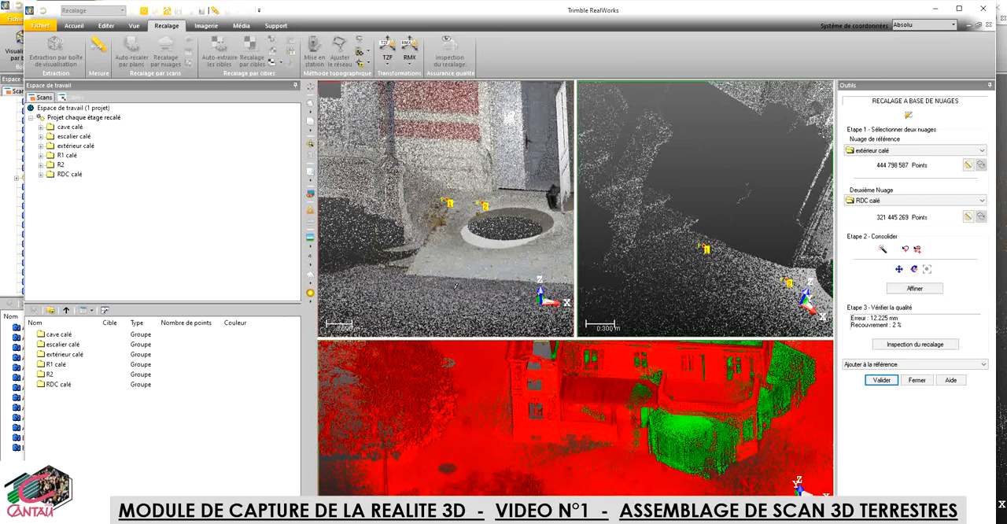
Step: Reorient both clouds around the entrance door to compare common details, and activate the rotation tool for the second cloud
scroll(457, 285, "down", 3)
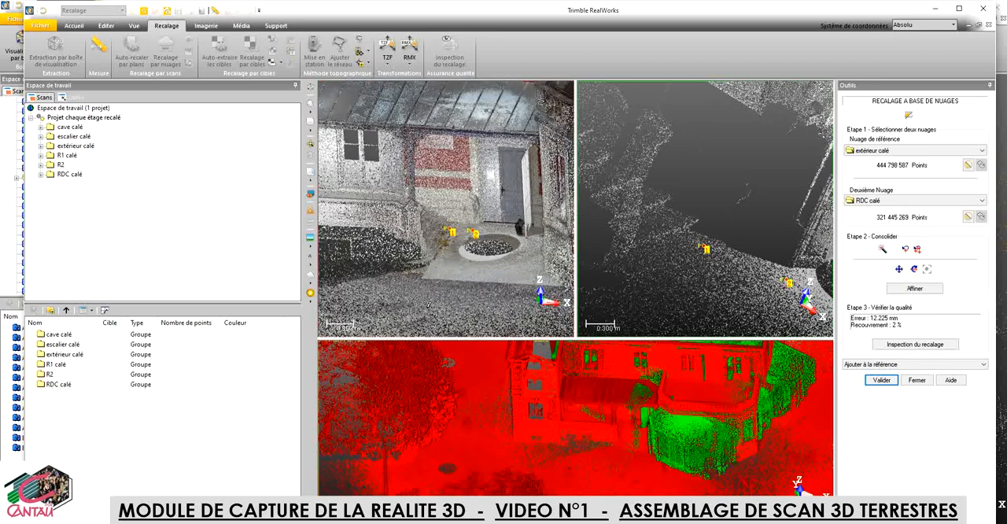
mouse_move(428, 305)
left_mouse_down()
mouse_move(377, 281)
mouse_move(391, 299)
mouse_move(418, 295)
mouse_move(408, 296)
mouse_move(411, 282)
mouse_move(414, 293)
left_mouse_up()
middle_click_drag(429, 258, 370, 233)
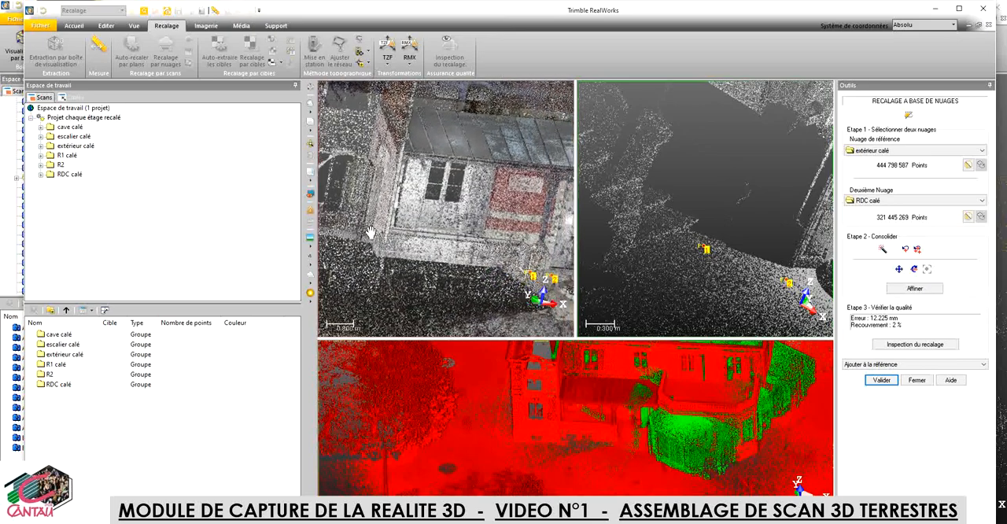
left_click_drag(370, 232, 445, 193)
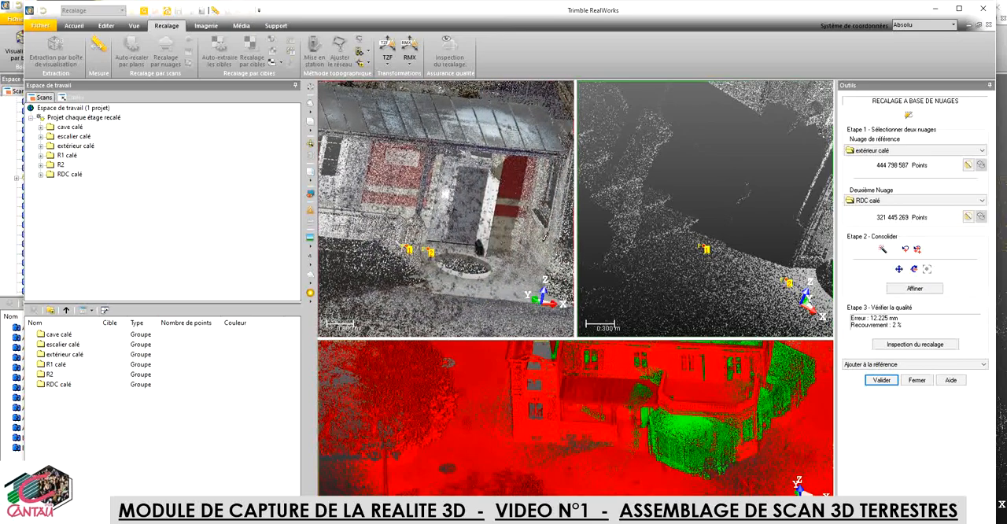
scroll(544, 240, "up", 5)
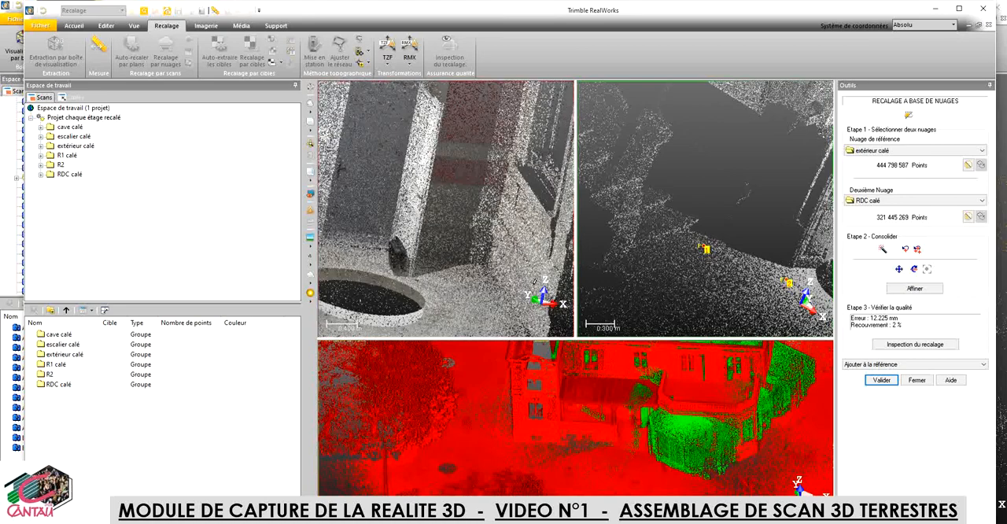
left_click_drag(534, 281, 549, 275)
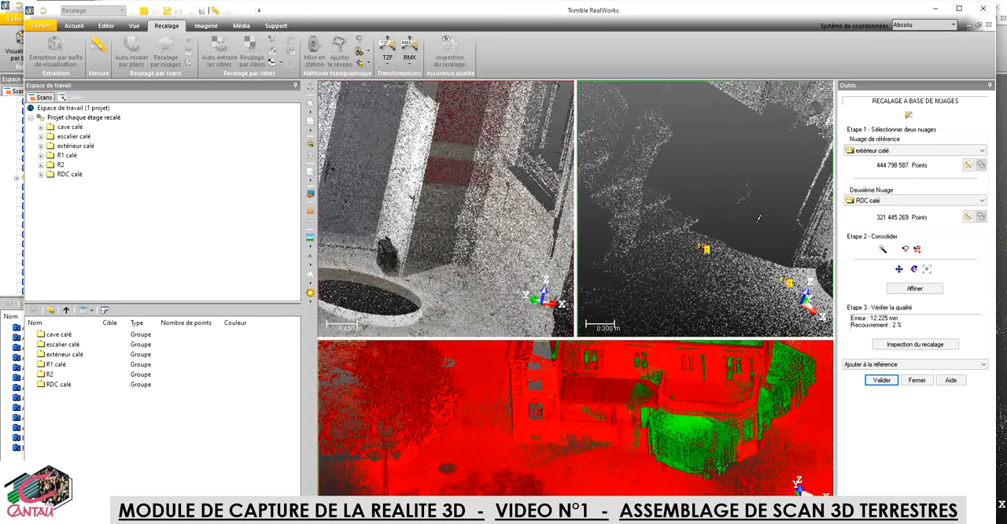
left_click_drag(759, 218, 614, 194)
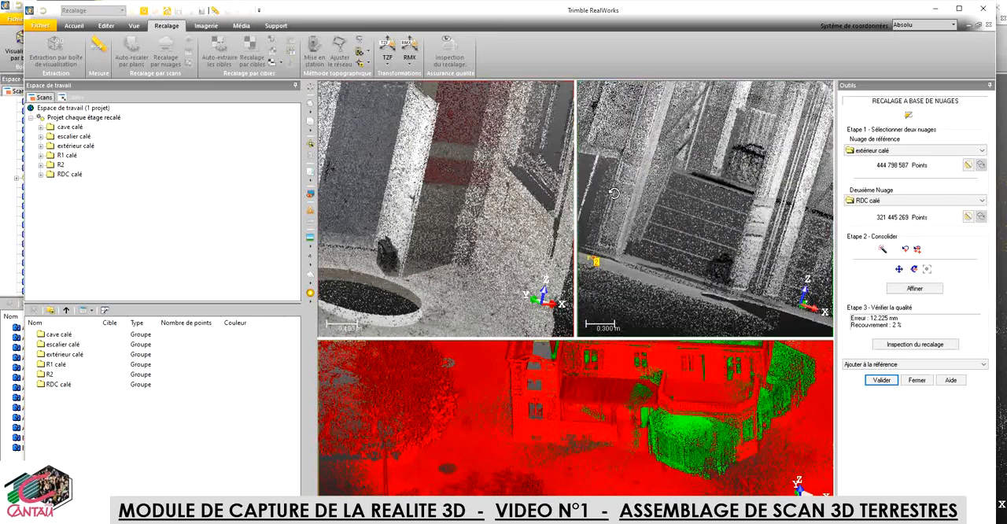
left_click_drag(653, 277, 740, 288)
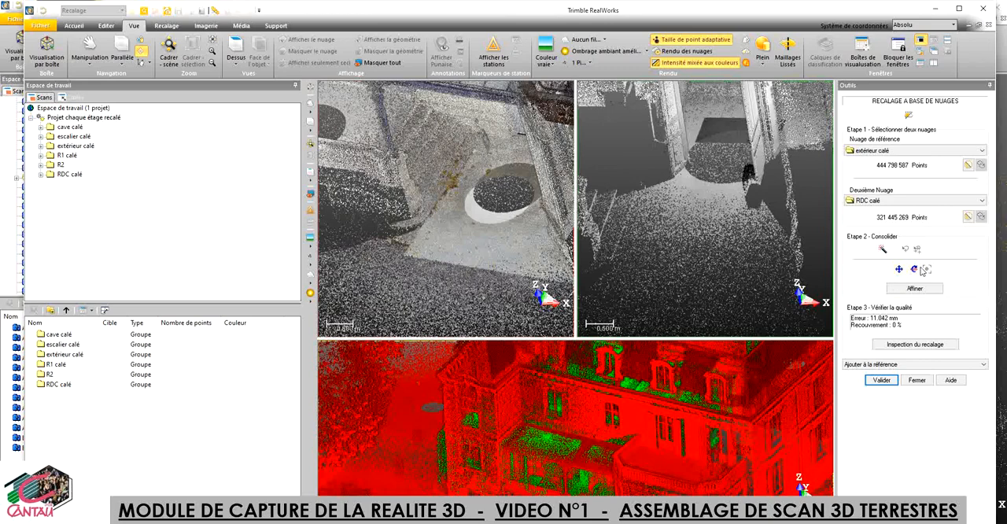
left_click(914, 271)
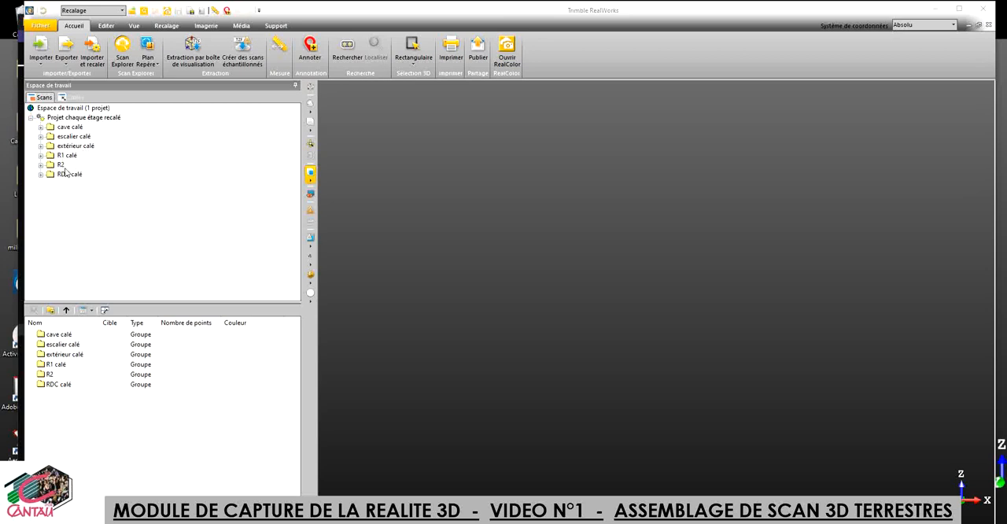
Step: Review the stations in the "cave calé" group and show the "escalier calé" group's point cloud
left_click(41, 127)
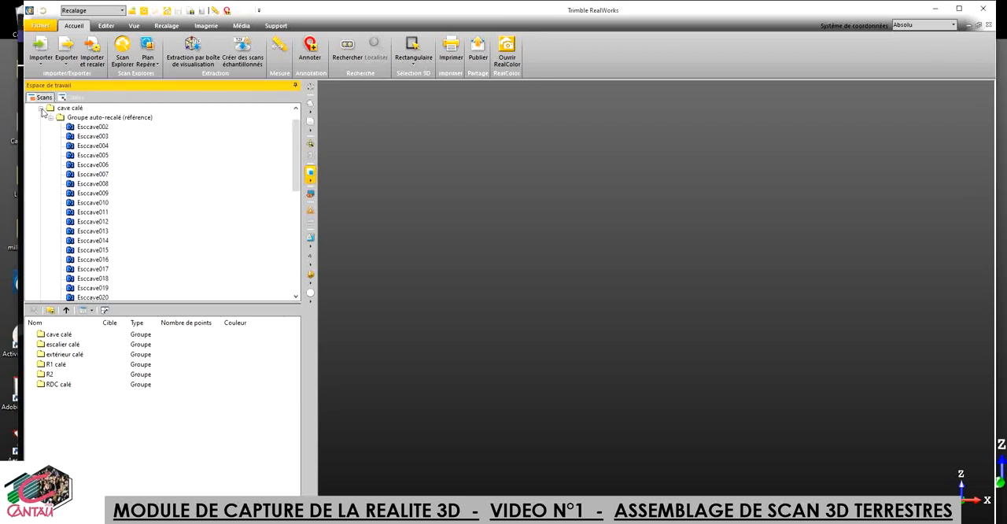
left_click(41, 108)
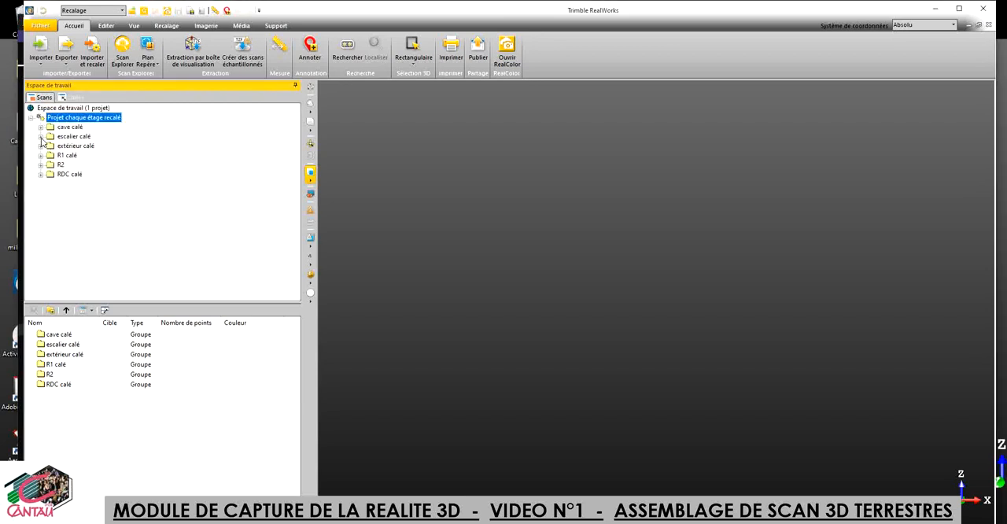
left_click(41, 137)
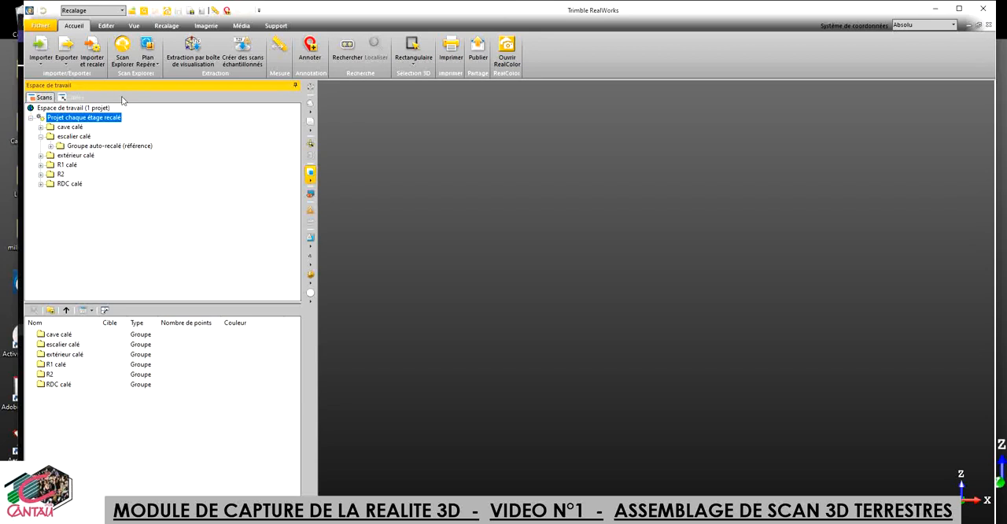
right_click(67, 138)
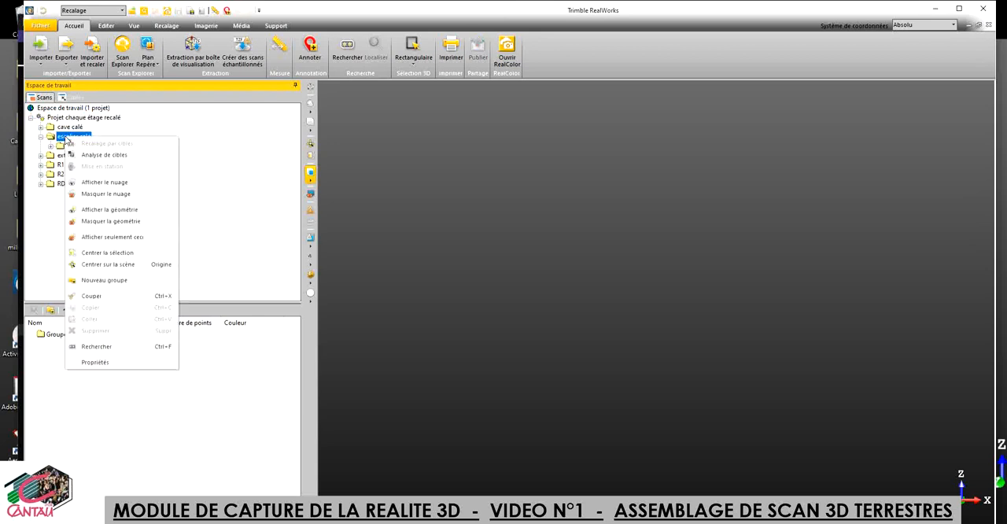
left_click(112, 186)
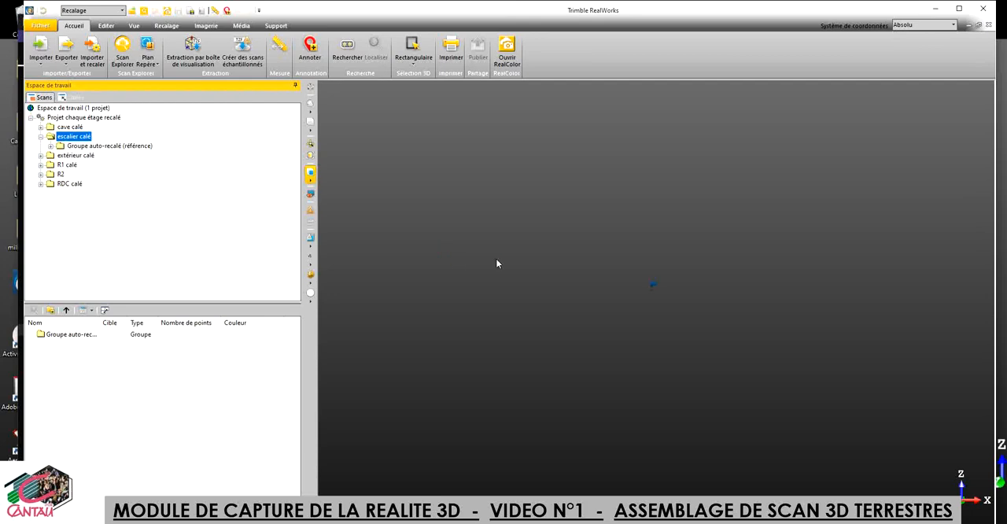
left_click(642, 289)
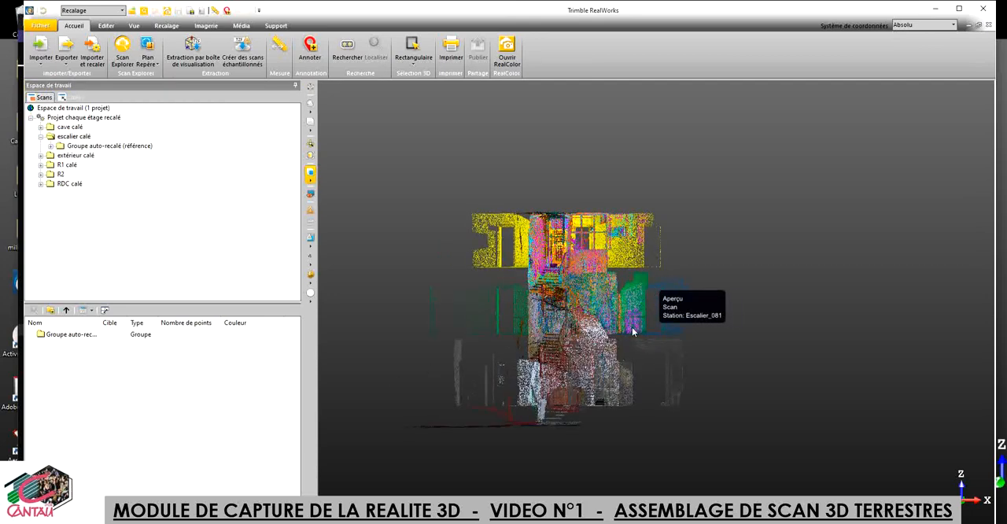
Step: Render the staircase cloud in "Couleur vraie" and turn it to face the stair flights in perspective
left_click(311, 245)
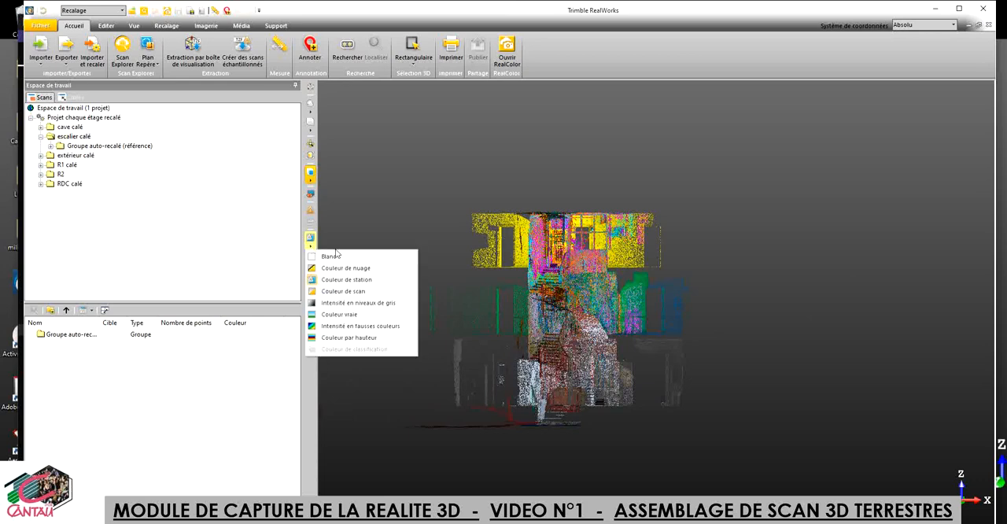
left_click(363, 305)
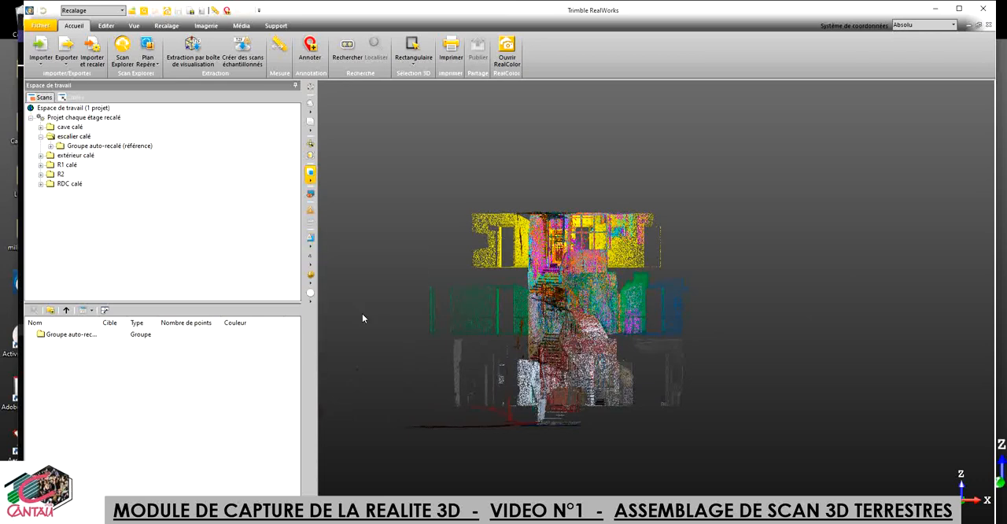
middle_click_drag(581, 329, 640, 294)
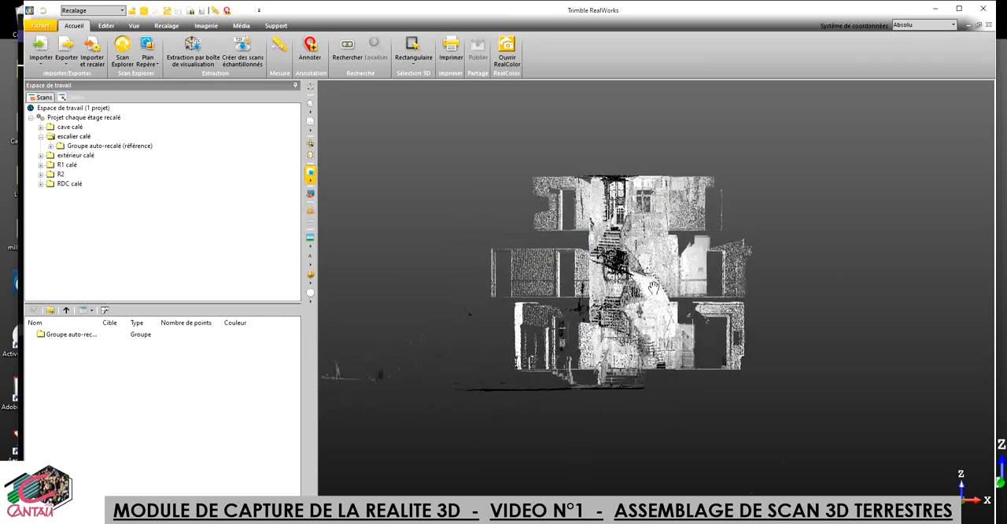
left_click_drag(641, 297, 571, 353)
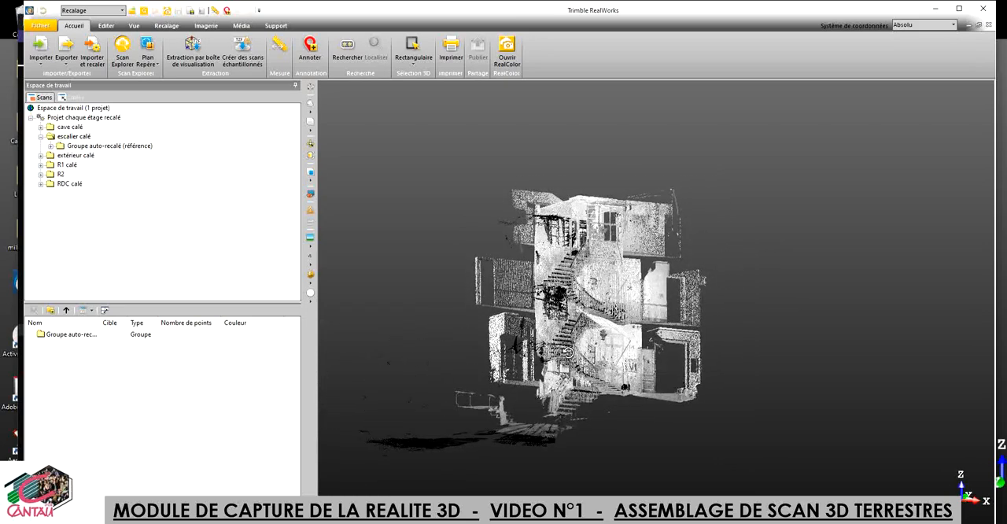
scroll(563, 318, "up", 2)
scroll(565, 316, "up", 3)
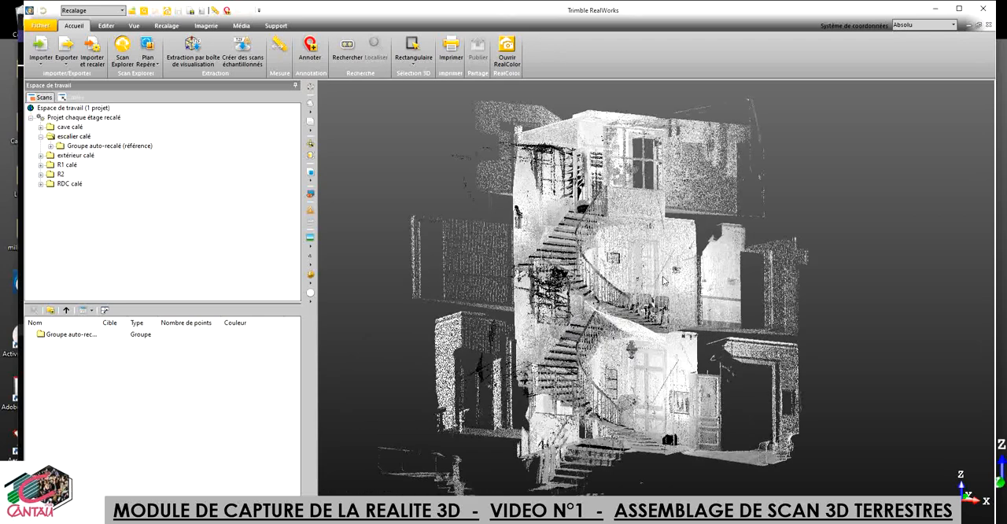
Step: Examine the staircase cloud's flights, landings and adjoining rooms that link the floors from ground level to the top
mouse_move(509, 309)
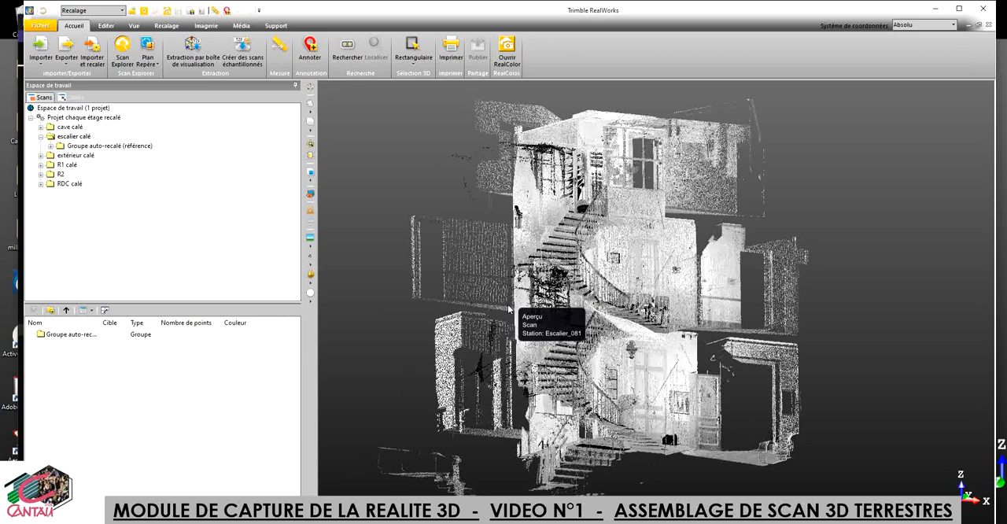
scroll(684, 162, "up", 2)
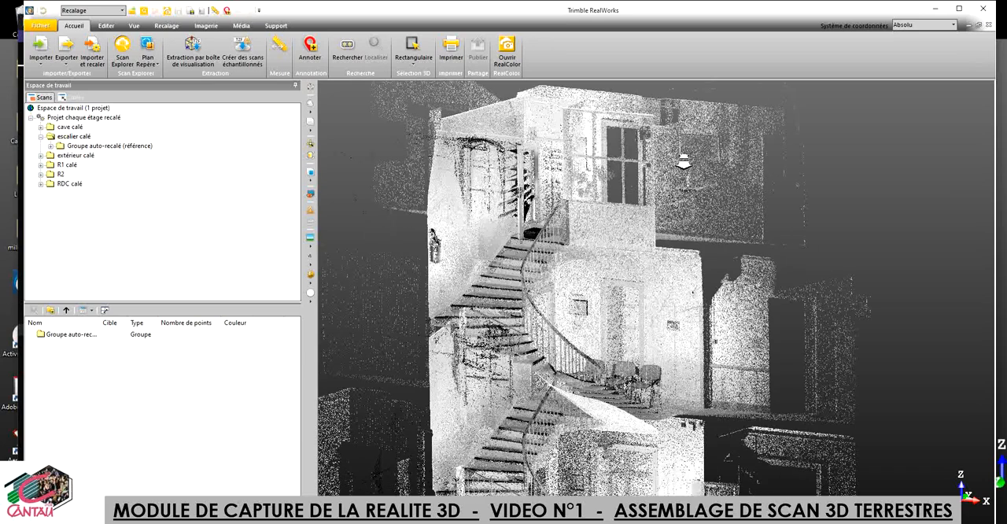
scroll(684, 162, "down", 2)
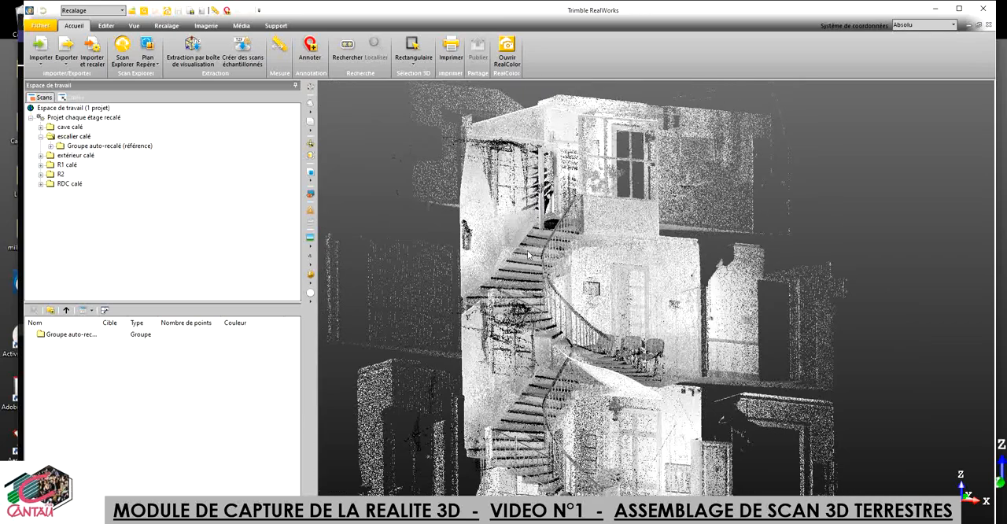
scroll(526, 279, "down", 2)
mouse_move(527, 298)
left_mouse_down()
mouse_move(553, 300)
mouse_move(543, 302)
left_mouse_up()
scroll(543, 302, "up", 2)
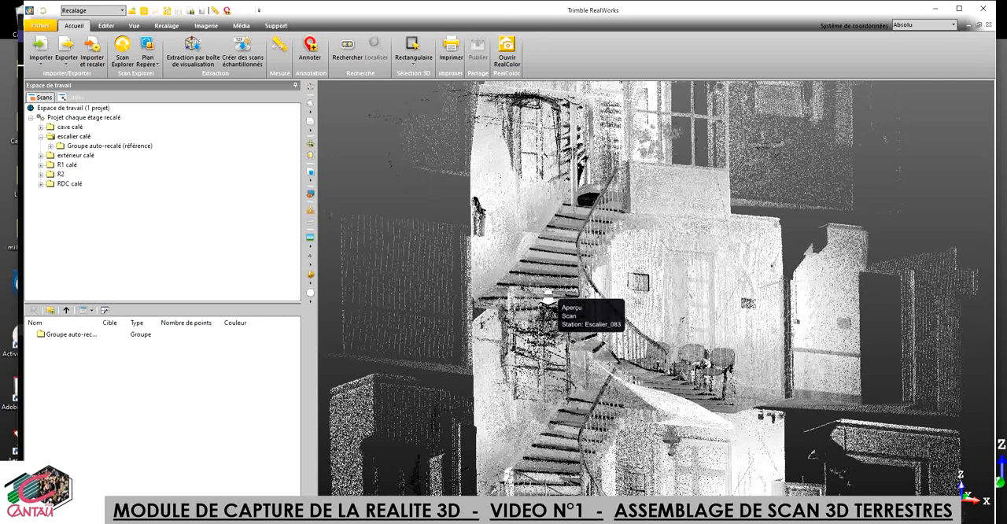
scroll(549, 300, "down", 2)
middle_click_drag(610, 399, 626, 364)
scroll(614, 386, "down", 1)
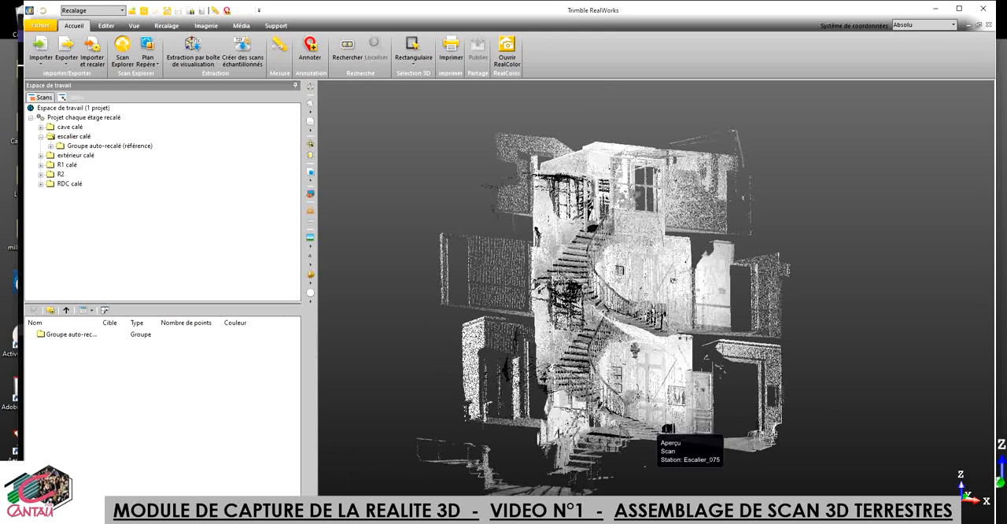
Step: Switch to the other RealWorks window with the assembled "Nuage calé" group and show the whole project's point cloud
mouse_move(401, 516)
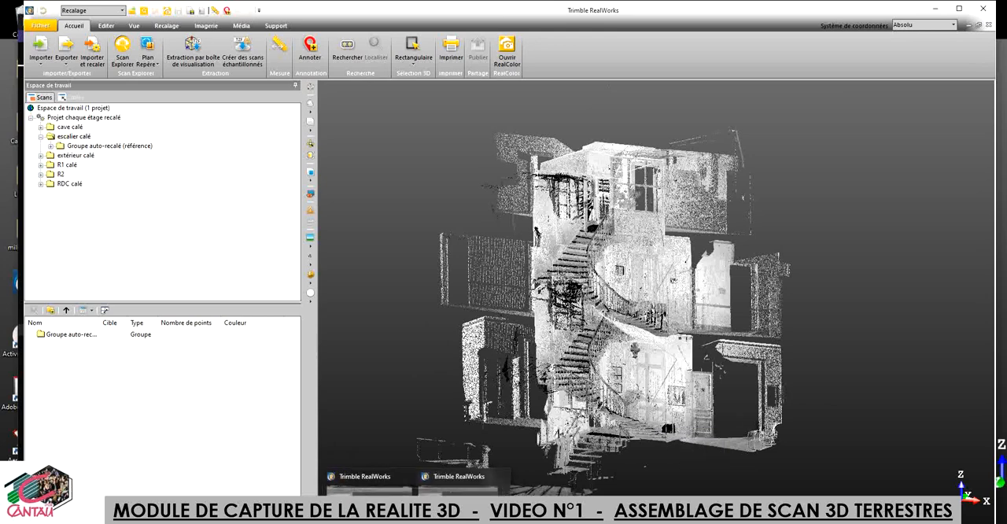
left_click(370, 502)
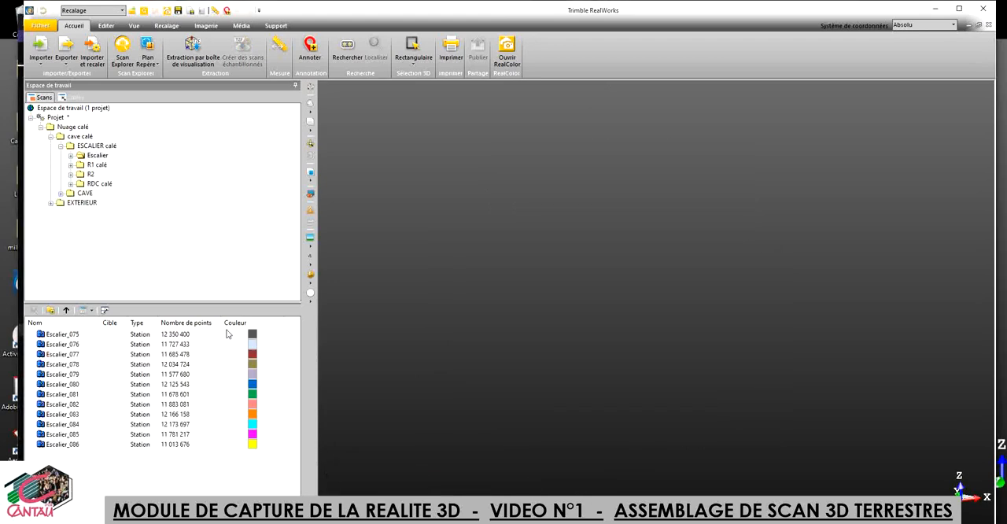
left_click(55, 117)
right_click(56, 119)
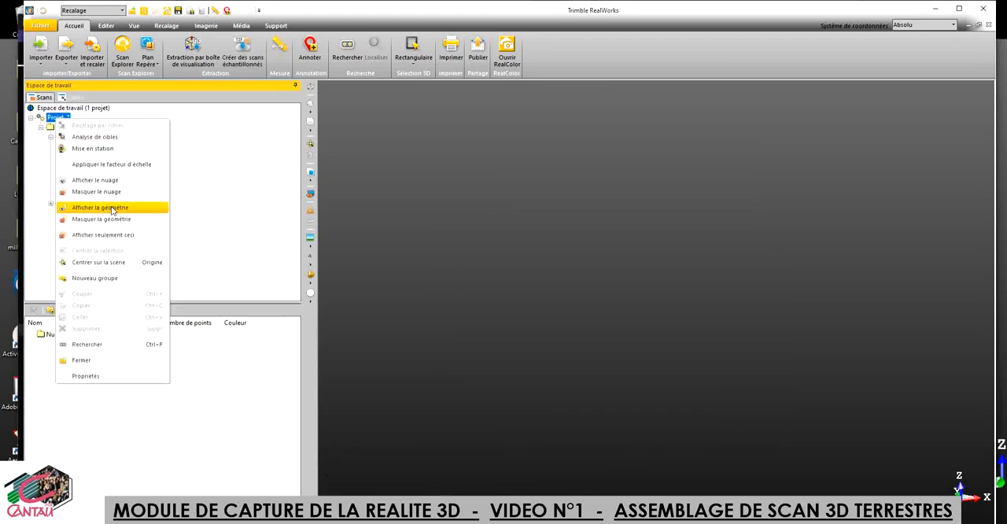
left_click(95, 180)
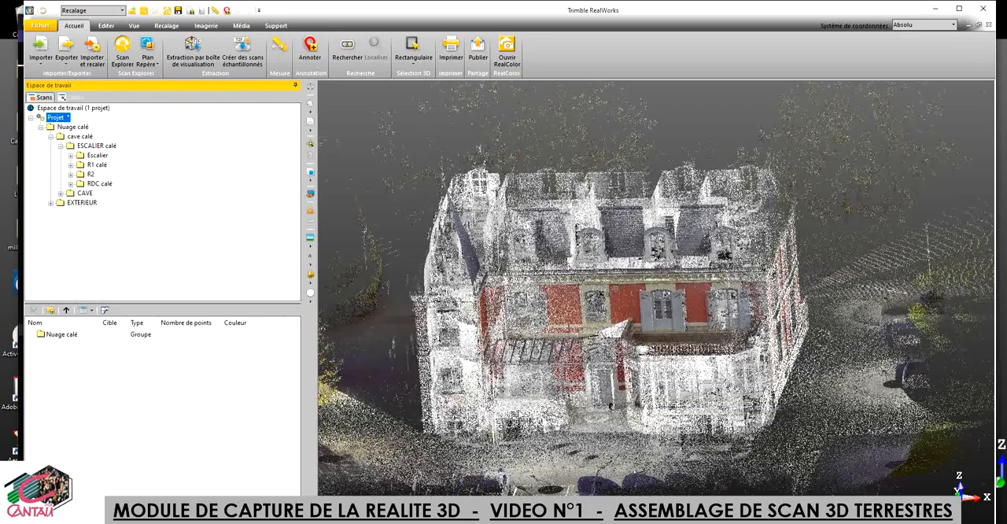
Step: Examine the assembled château cloud, going in close on the top-floor rooms and back out to the whole building
scroll(543, 438, "up", 2)
left_click_drag(535, 441, 565, 363)
scroll(606, 243, "up", 10)
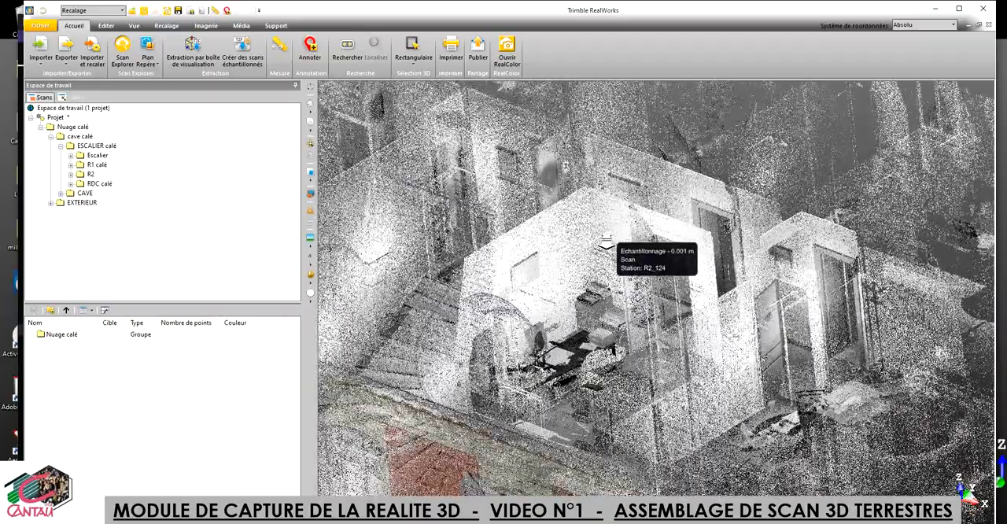
scroll(606, 242, "down", 5)
scroll(606, 242, "down", 6)
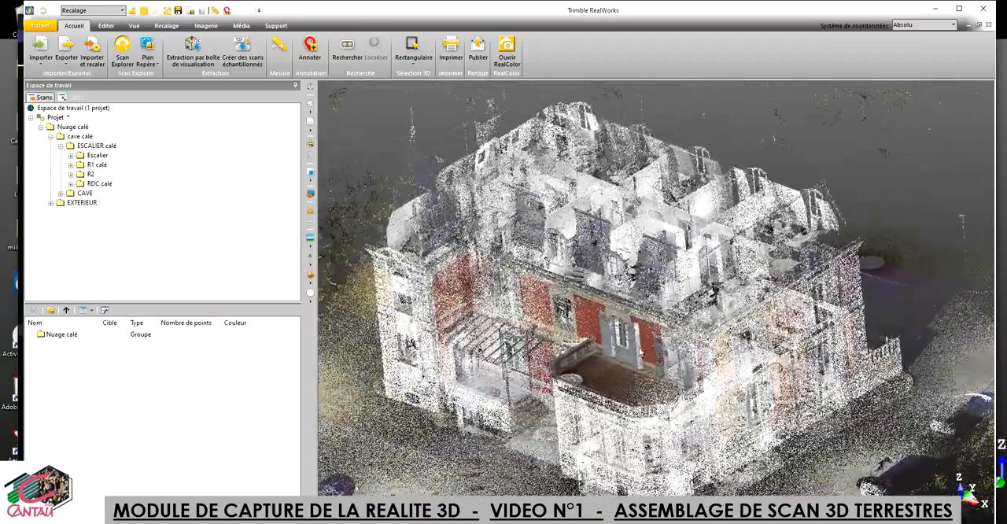
left_click_drag(641, 353, 699, 318)
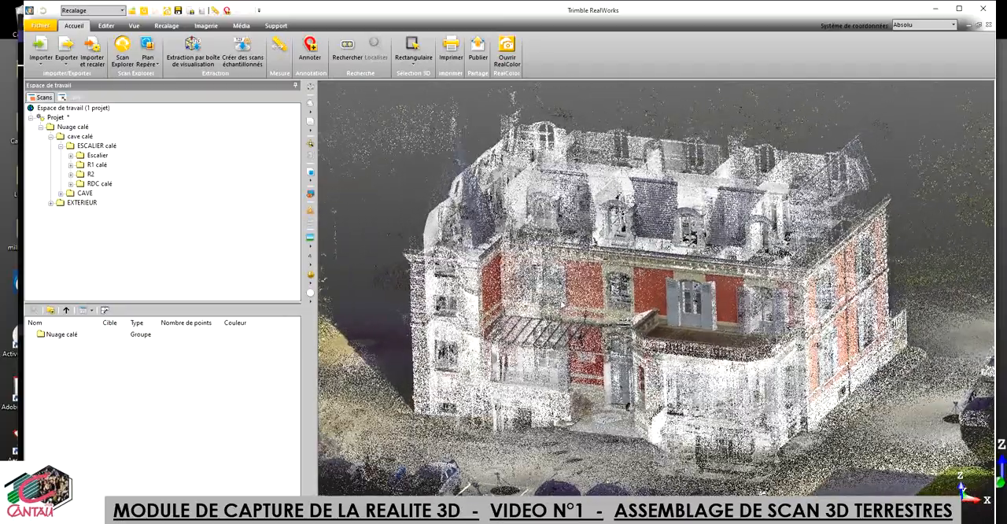
scroll(561, 299, "up", 5)
scroll(562, 300, "down", 7)
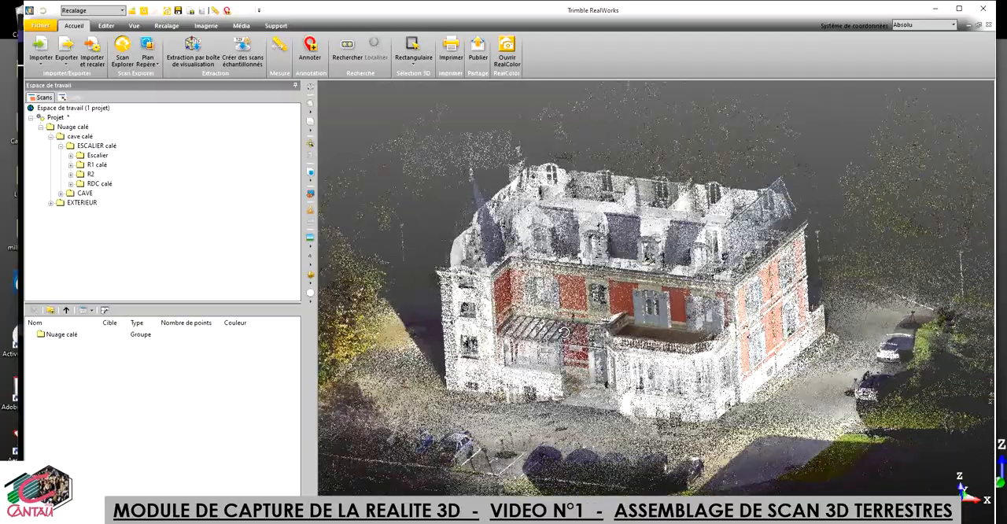
Step: Examine the balcony façade, side wings and mansard roof of the assembled cloud against the interior floors from several angles
left_click_drag(565, 332, 539, 321)
scroll(587, 323, "up", 6)
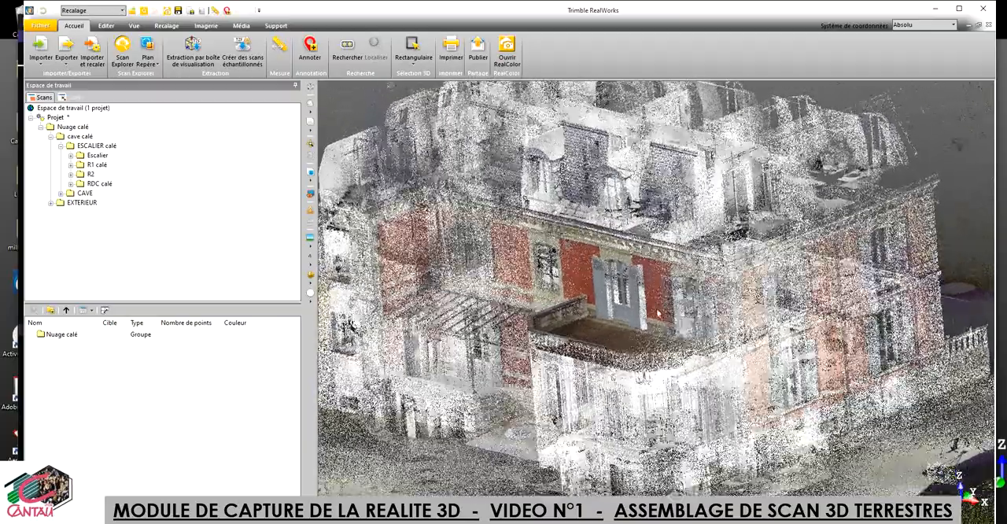
left_click_drag(658, 312, 718, 320)
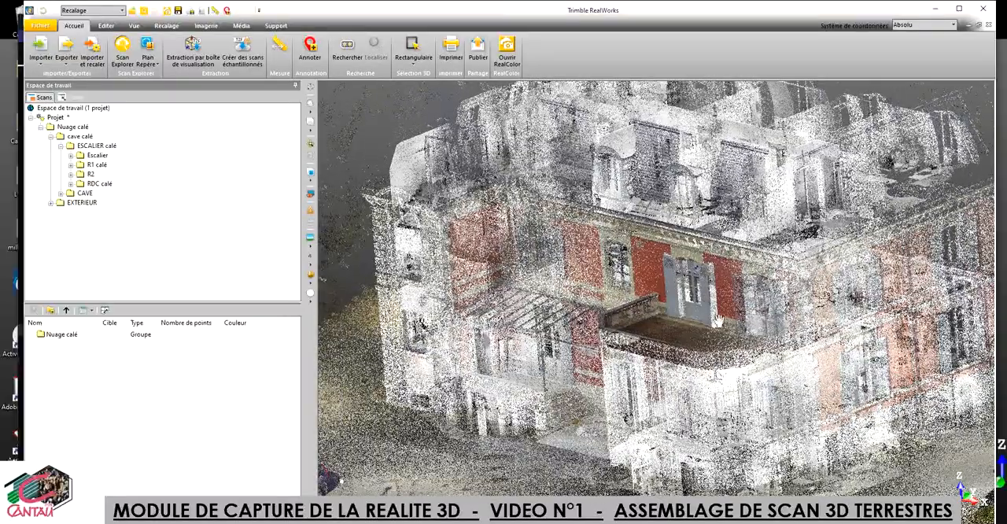
middle_click_drag(718, 321, 726, 321)
left_click_drag(460, 295, 520, 288)
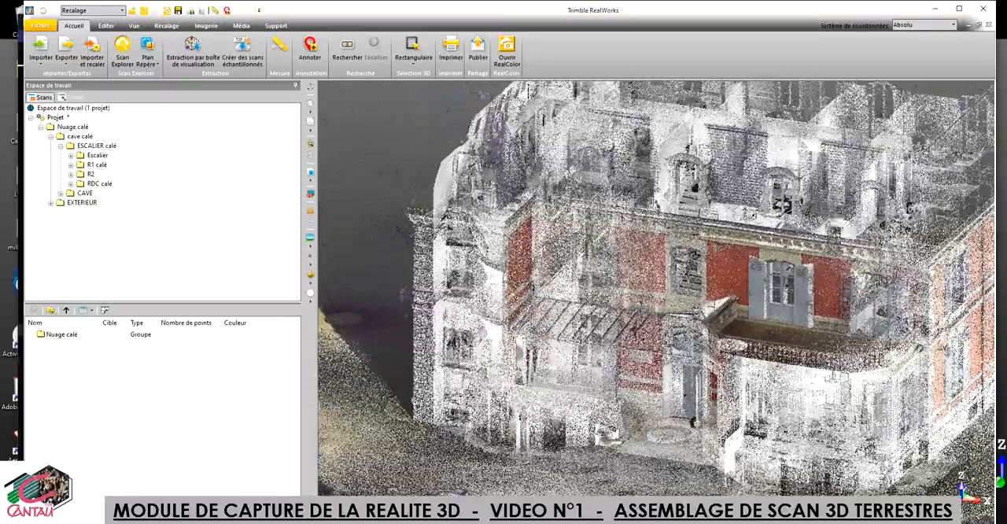
middle_click_drag(616, 259, 548, 365)
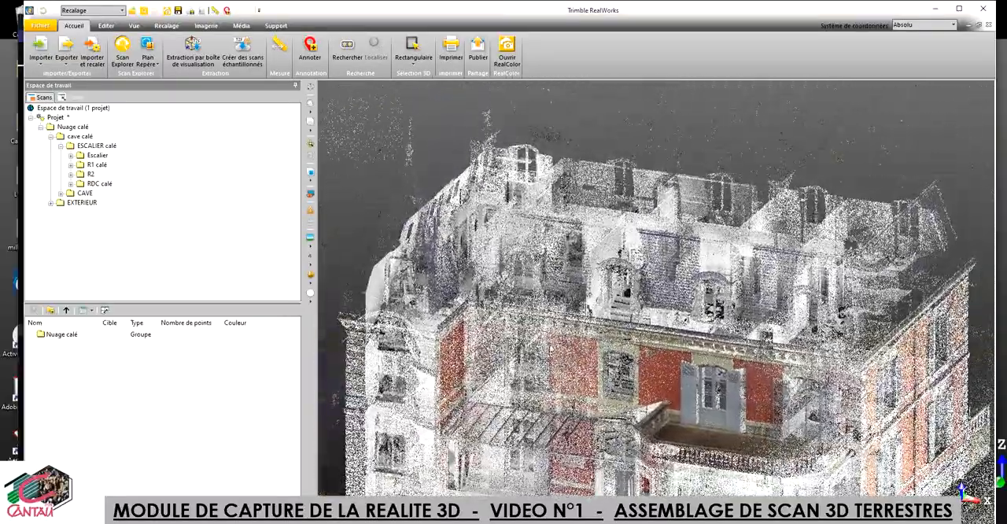
left_click_drag(549, 354, 567, 290)
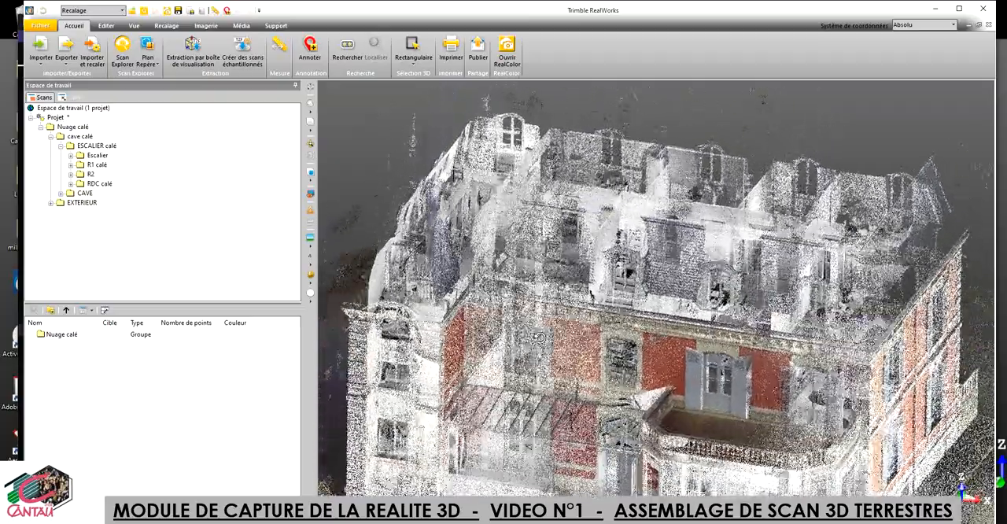
left_click_drag(540, 337, 523, 340)
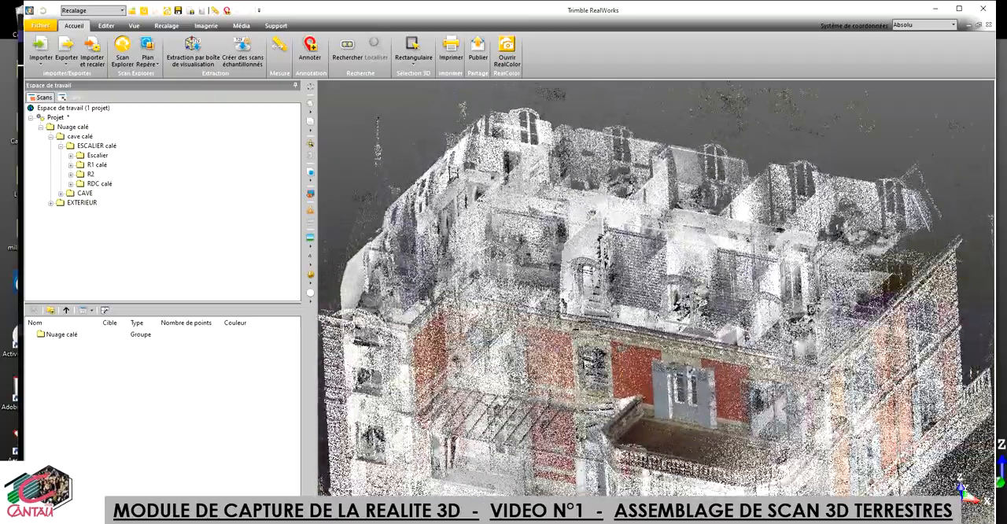
scroll(537, 367, "down", 3)
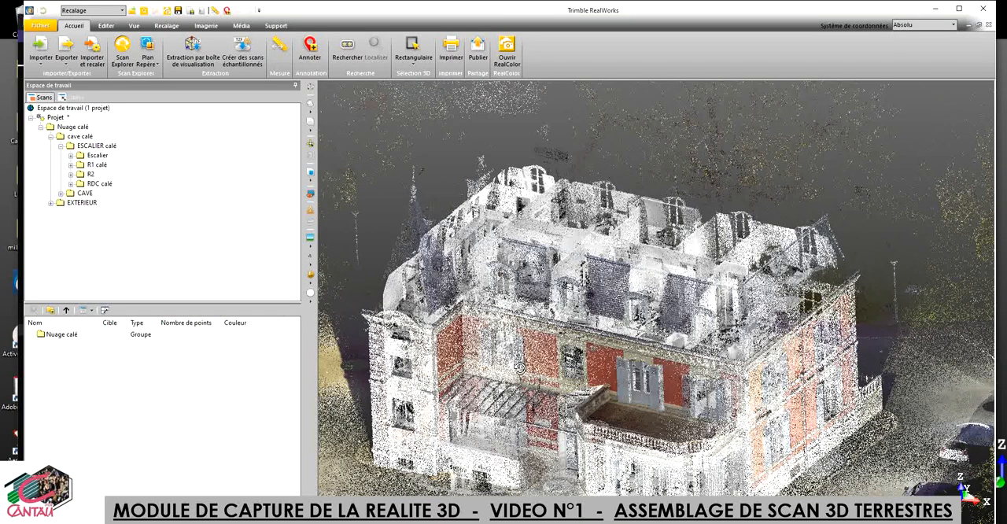
left_click_drag(533, 379, 492, 383)
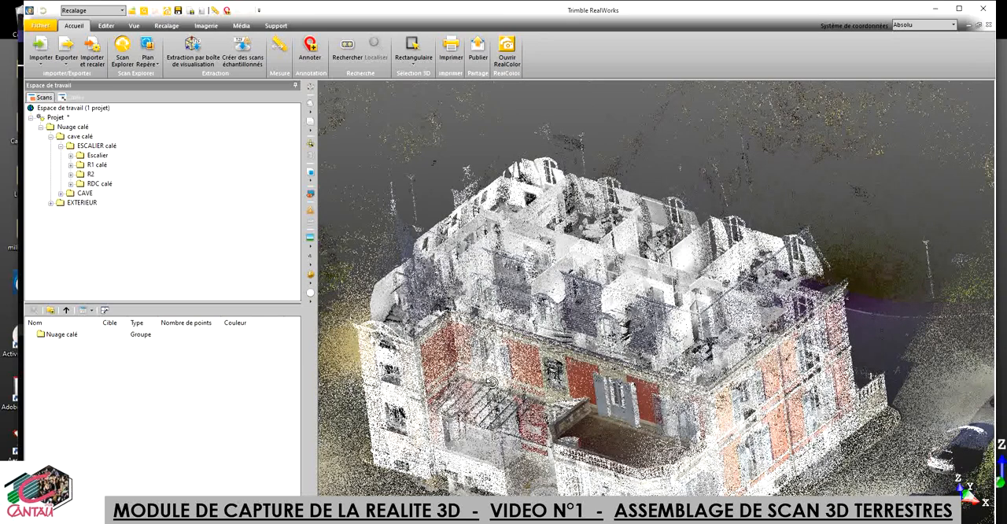
scroll(521, 378, "down", 1)
middle_click_drag(528, 368, 560, 338)
left_click_drag(562, 351, 577, 329)
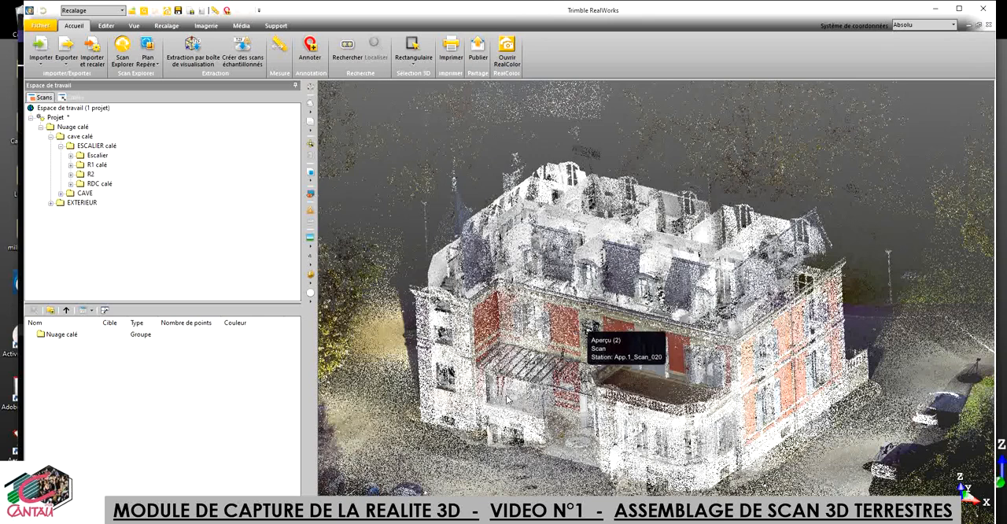
scroll(520, 463, "up", 2)
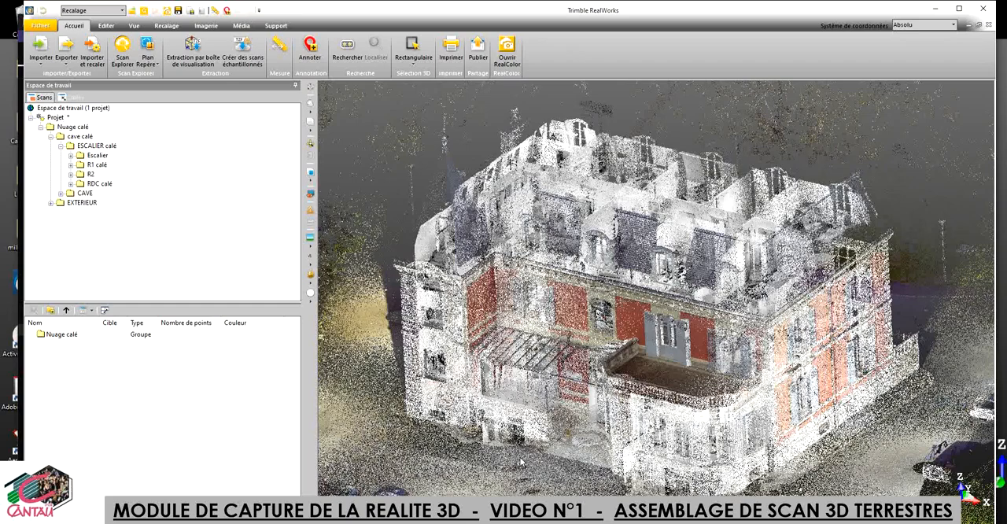
scroll(592, 375, "down", 1)
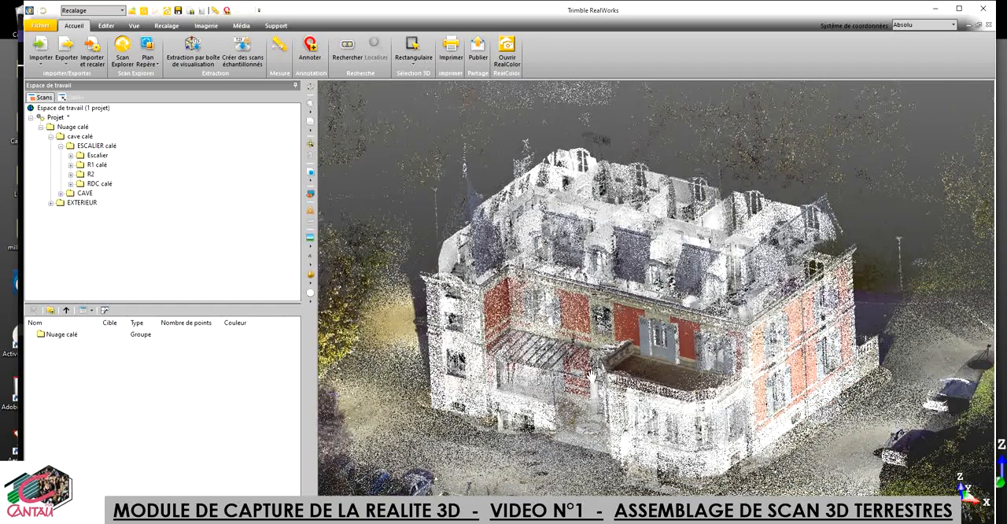
scroll(593, 375, "up", 3)
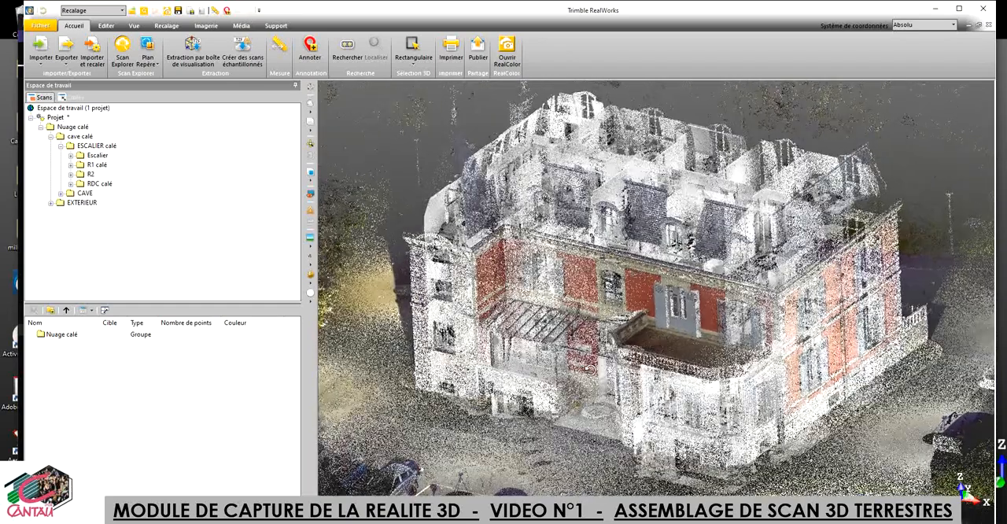
left_click_drag(590, 370, 613, 359)
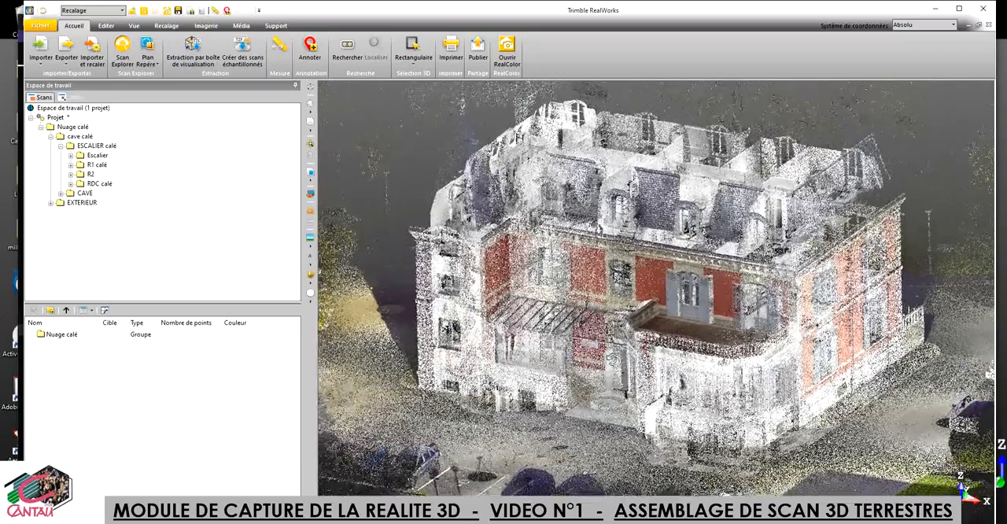
scroll(617, 367, "up", 2)
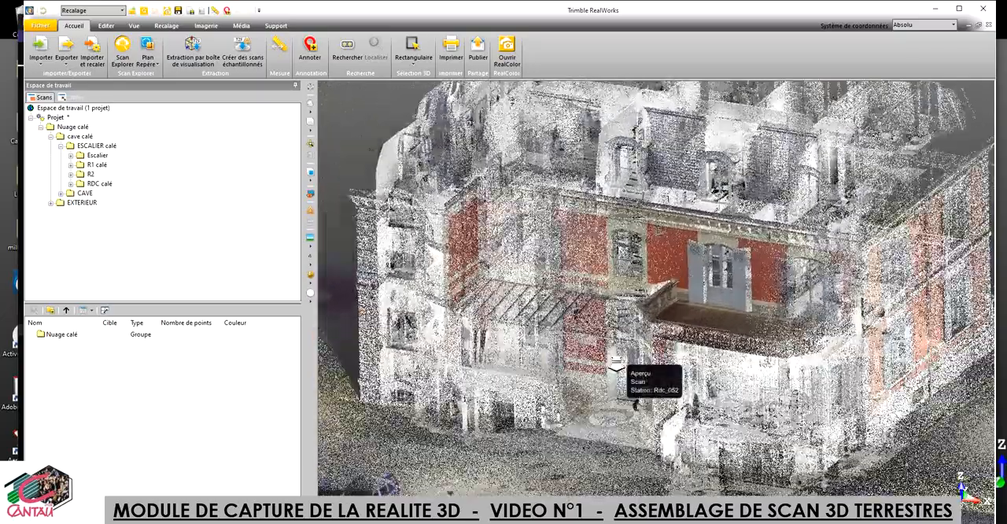
scroll(617, 363, "down", 1)
middle_click_drag(638, 289, 630, 347)
scroll(630, 346, "down", 1)
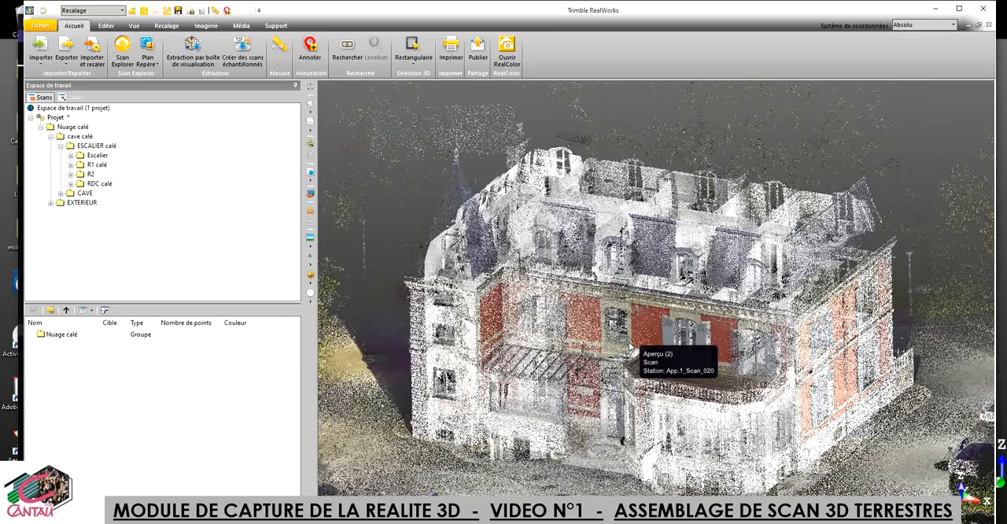
left_click_drag(629, 346, 598, 347)
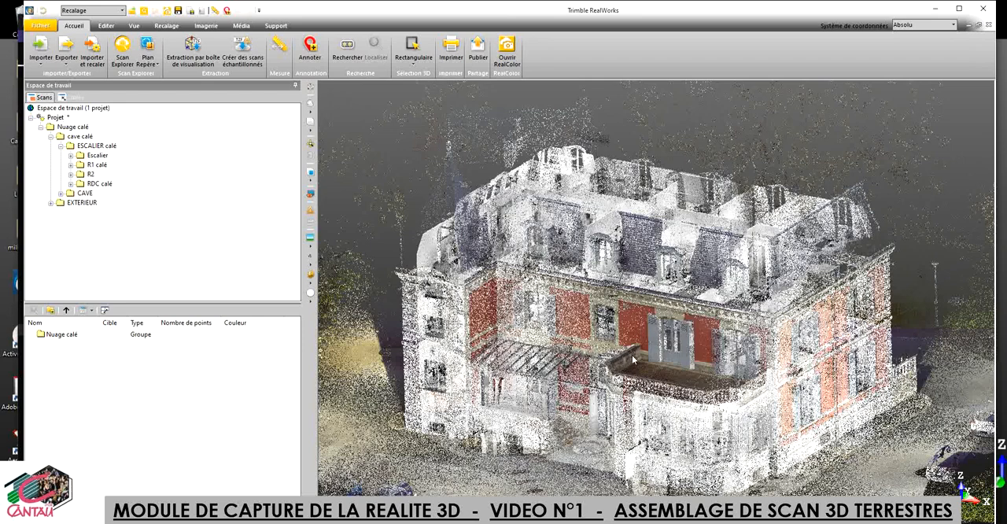
scroll(638, 356, "up", 1)
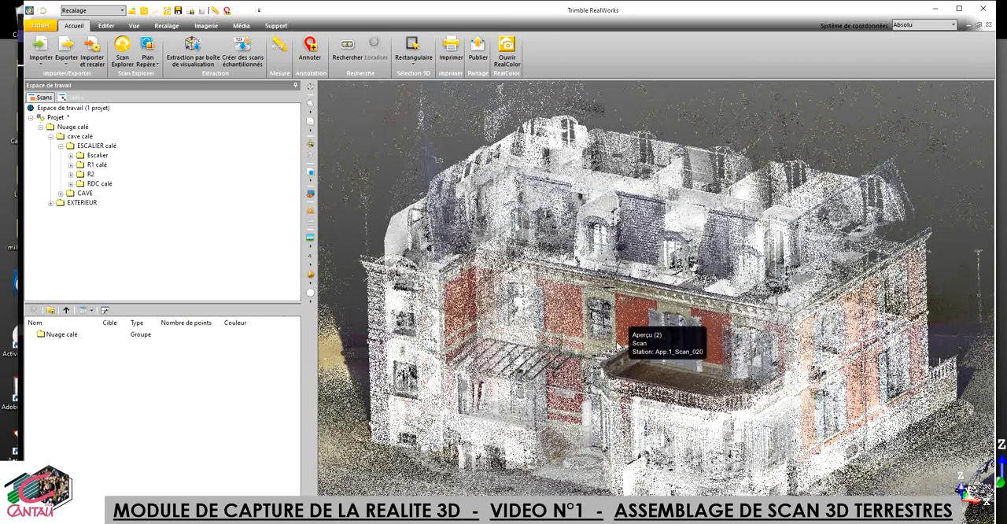
mouse_move(627, 349)
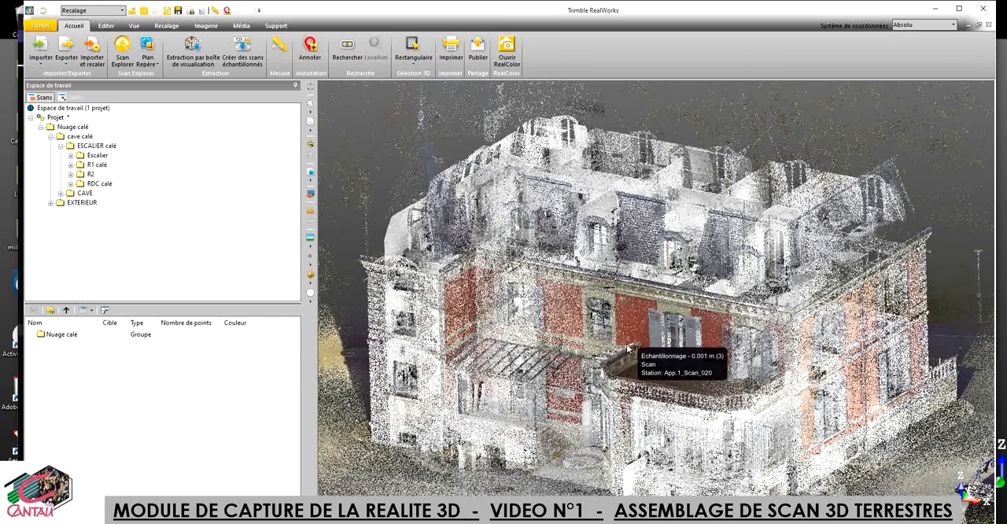
scroll(627, 348, "down", 1)
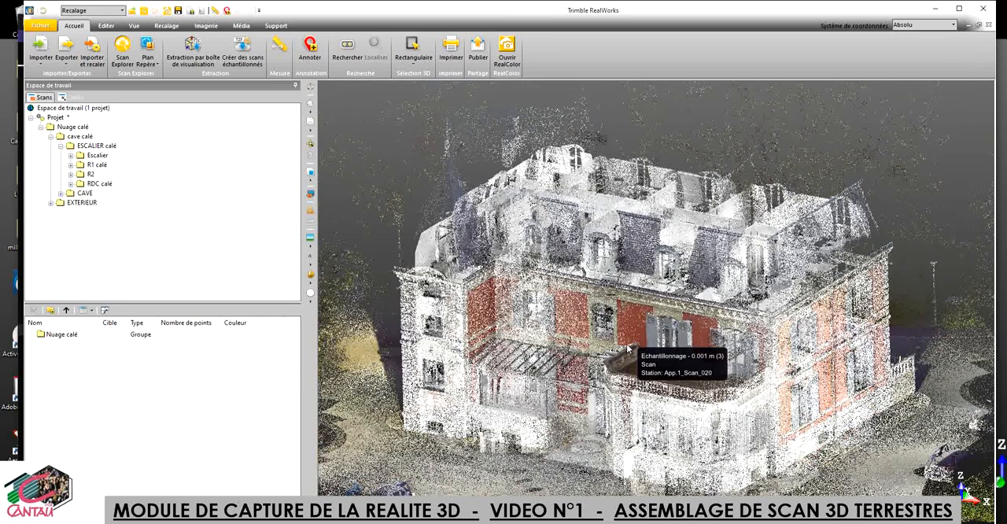